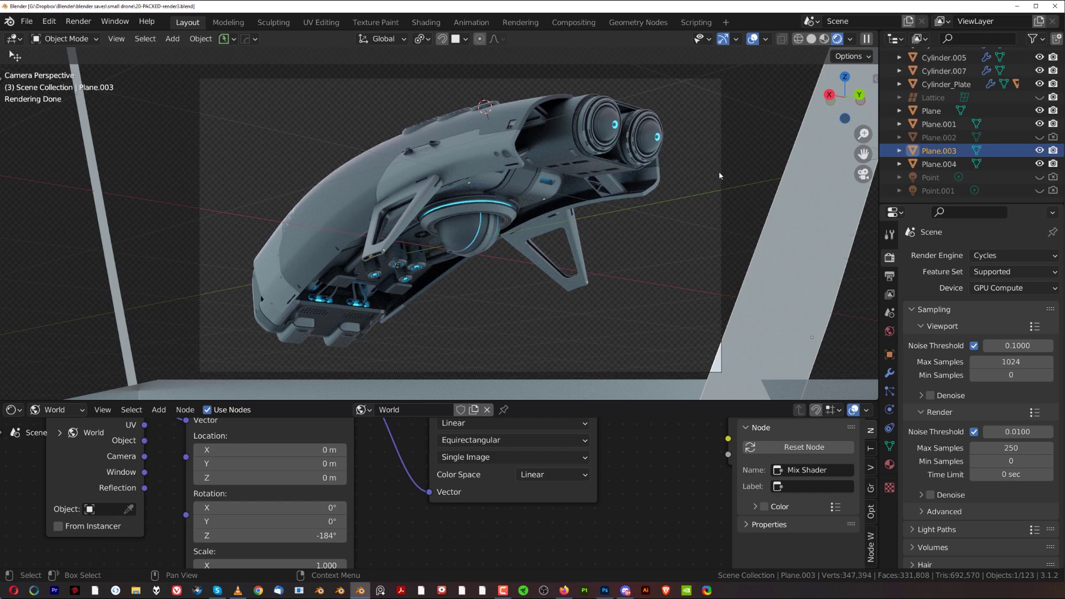
# Tick Transparent under Film in Render Properties, toggling it to compare, and leave it on
pyautogui.scroll(-6, 977, 418)
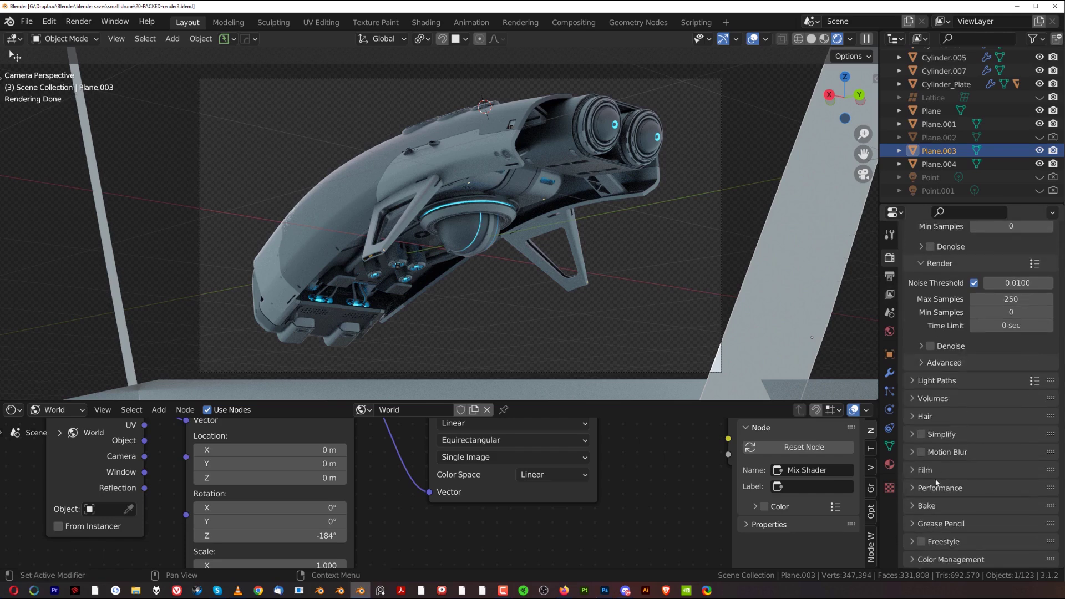
pyautogui.click(911, 470)
pyautogui.scroll(-3, 915, 499)
pyautogui.click(930, 498)
pyautogui.click(931, 498)
pyautogui.click(930, 499)
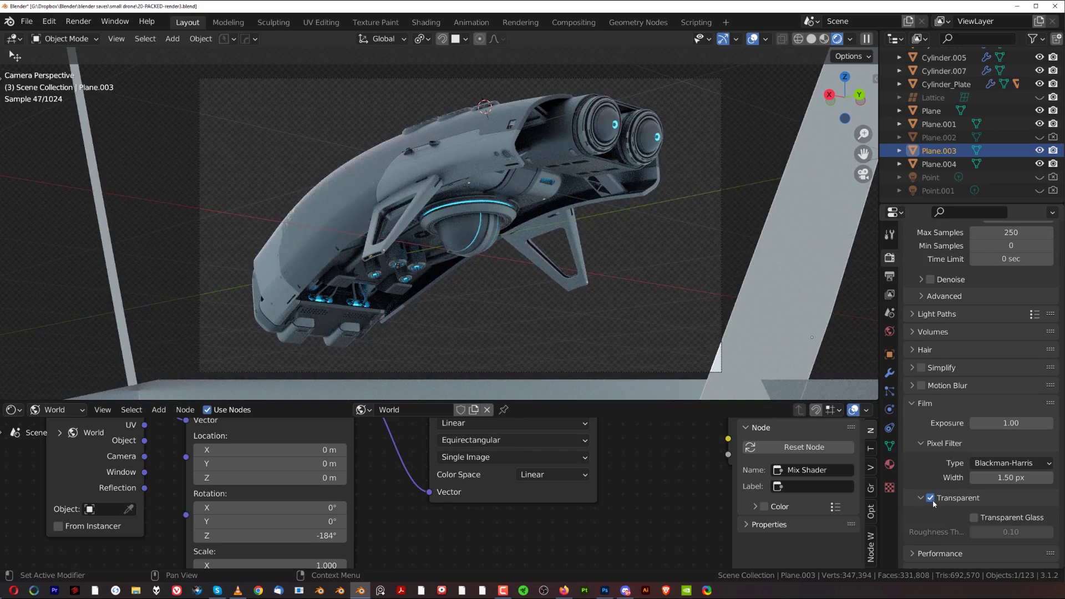
pyautogui.click(932, 499)
pyautogui.click(932, 499)
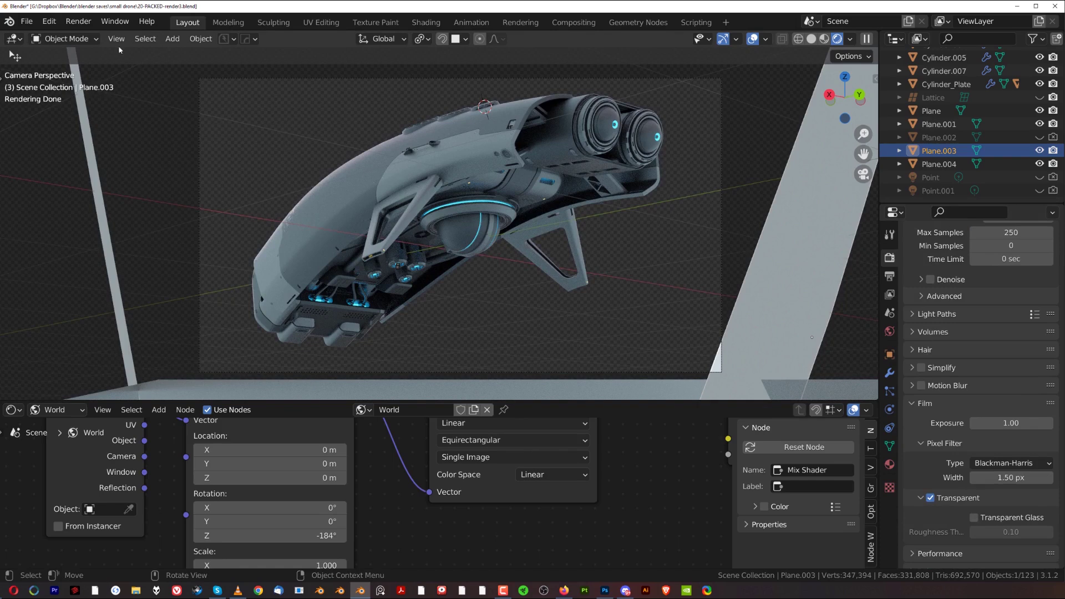
pyautogui.click(78, 21)
# Render the drone image from the camera and shrink the render window, moving it up and right
pyautogui.click(86, 34)
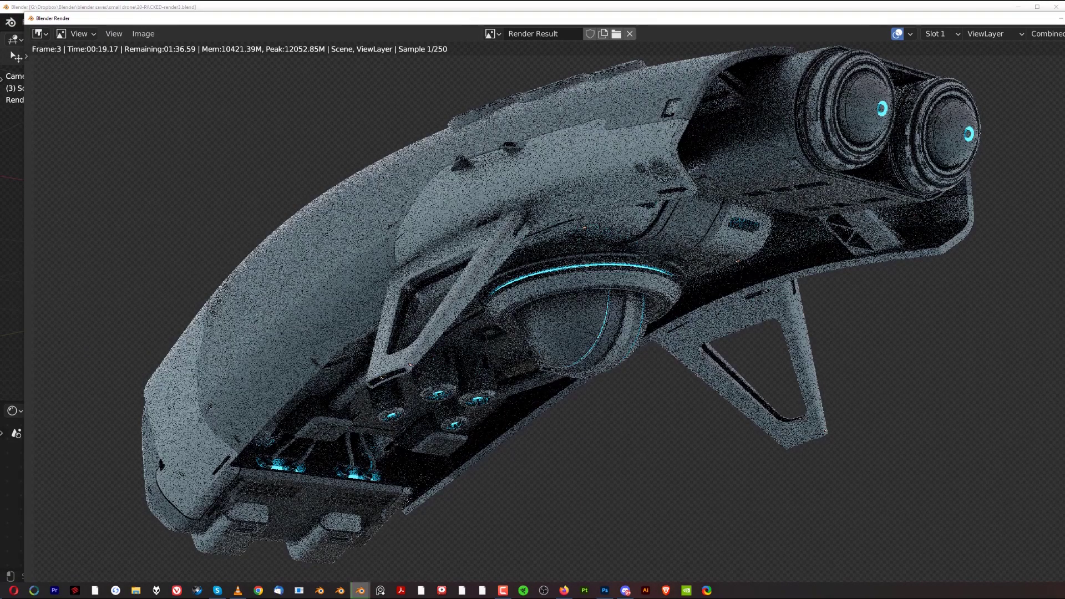
pyautogui.moveTo(1064, 13); pyautogui.dragTo(893, 97)
pyautogui.moveTo(778, 104); pyautogui.dragTo(822, 49)
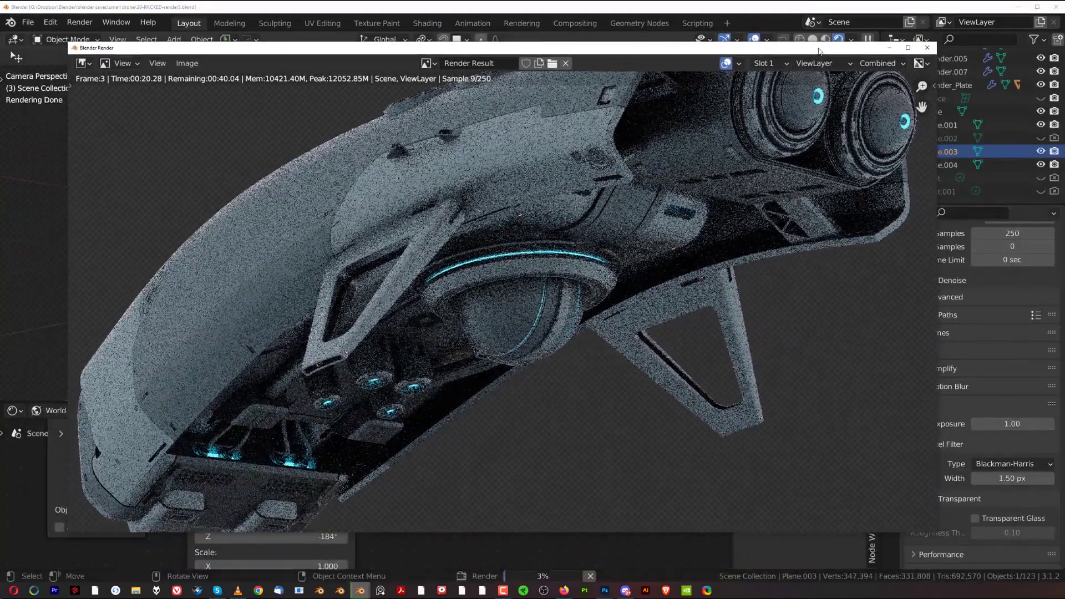
pyautogui.scroll(-4, 544, 225)
pyautogui.scroll(4, 451, 240)
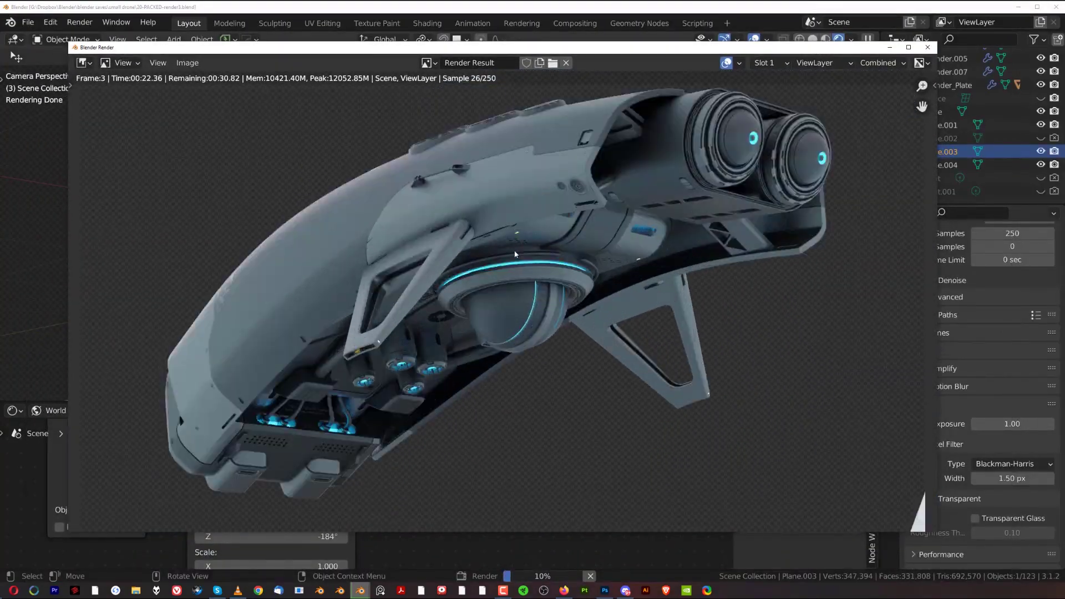
pyautogui.scroll(-2, 514, 248)
pyautogui.click(188, 63)
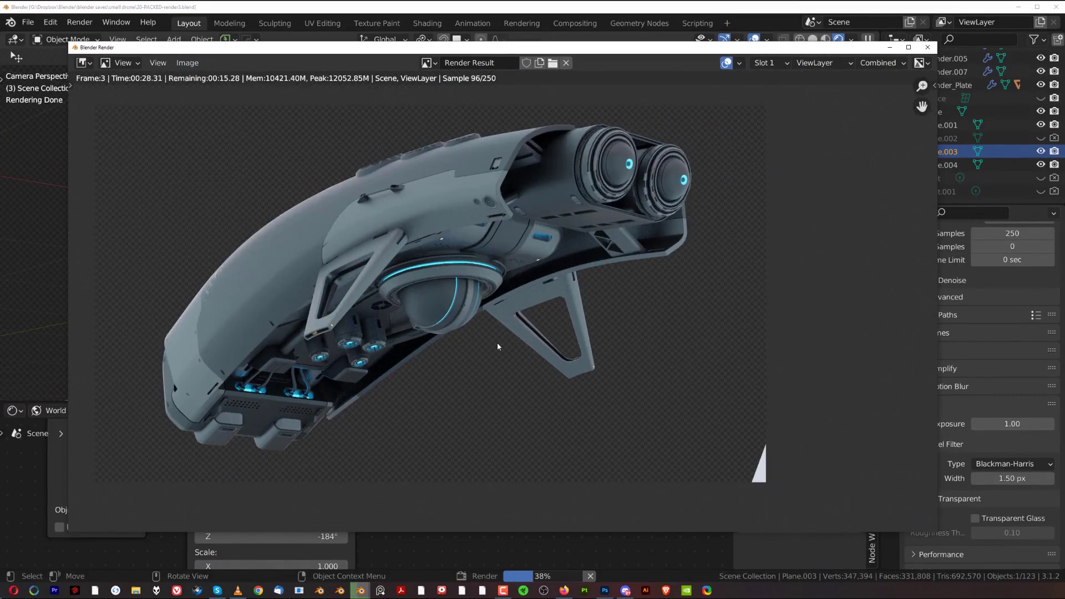
# Confirm the render's Save As uses TIFF with Compression None, then cancel and close the render window
pyautogui.click(199, 64)
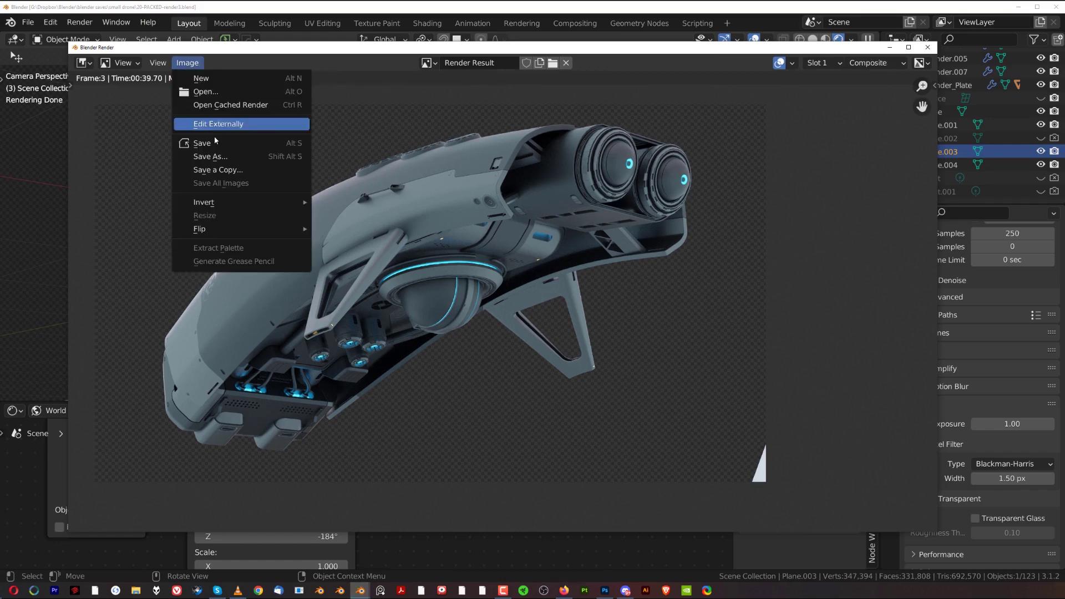
pyautogui.click(210, 157)
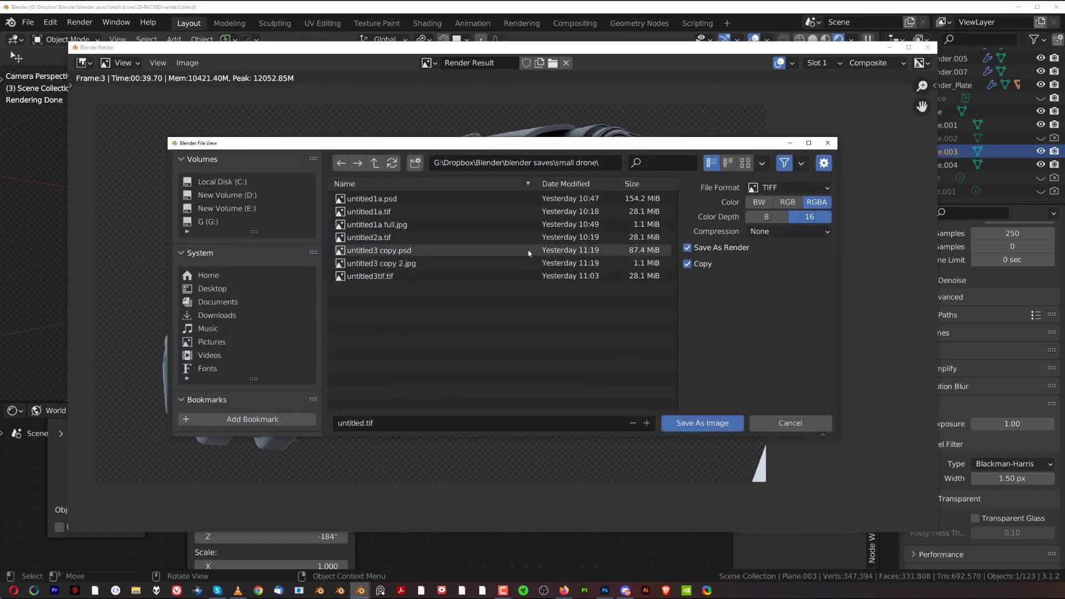
pyautogui.click(799, 191)
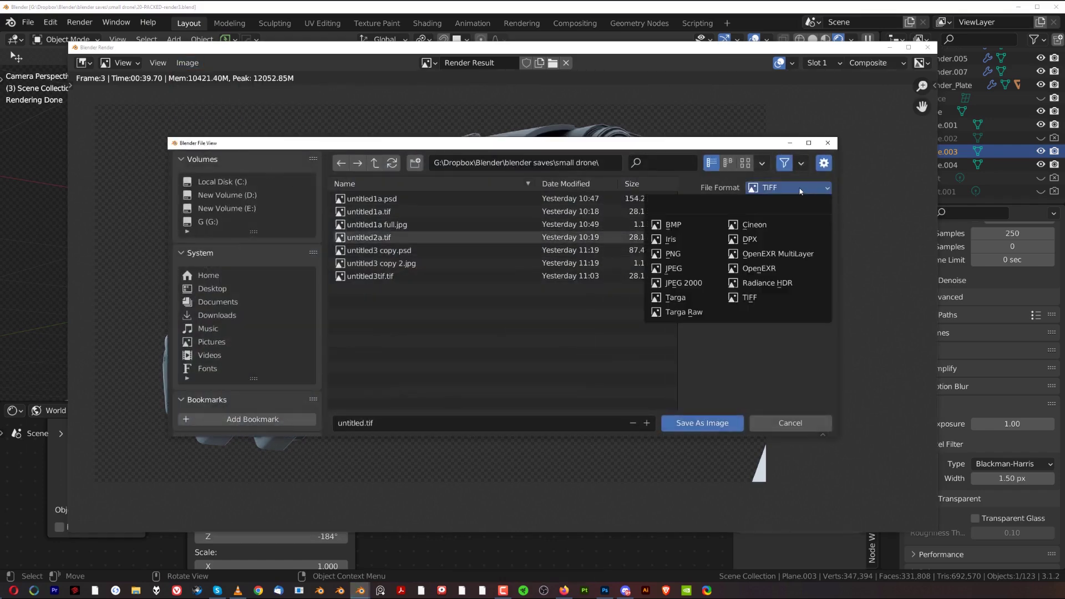
pyautogui.click(799, 192)
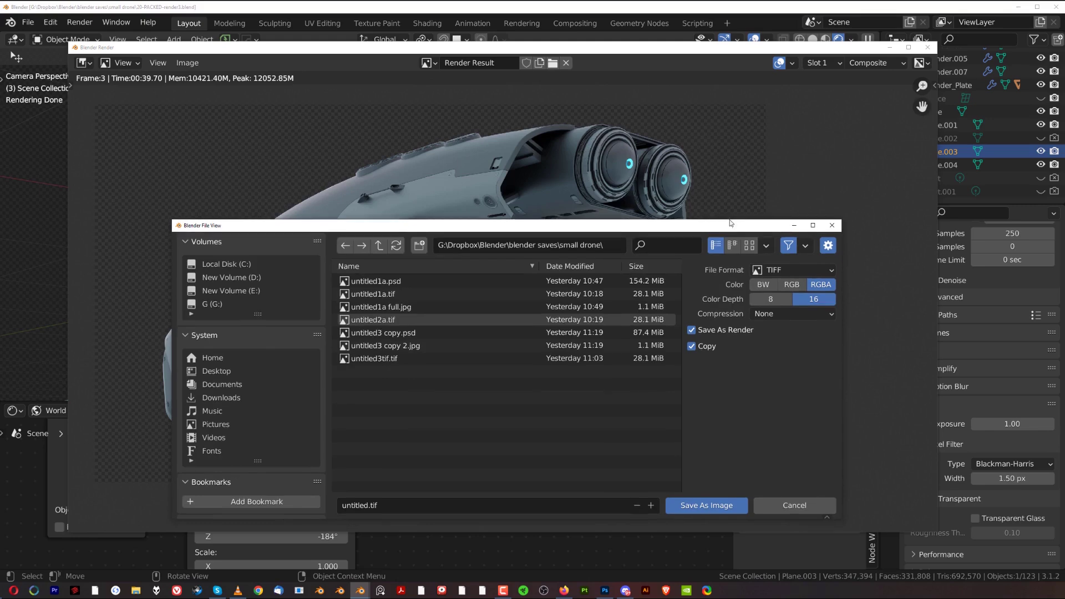
pyautogui.moveTo(735, 228); pyautogui.dragTo(753, 165)
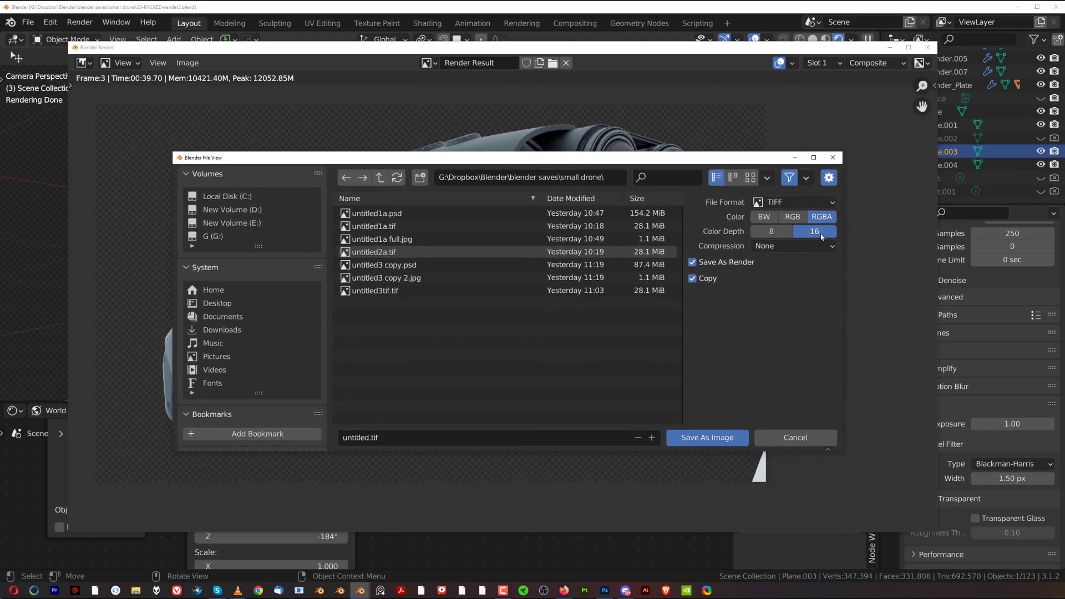
pyautogui.click(810, 247)
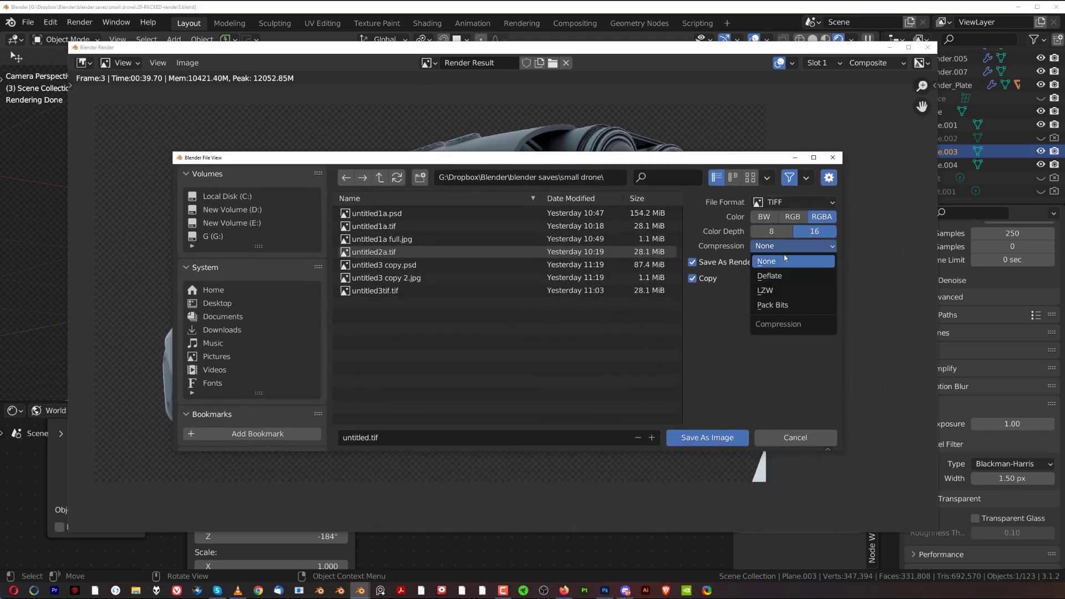
pyautogui.click(786, 260)
pyautogui.click(809, 443)
pyautogui.click(929, 47)
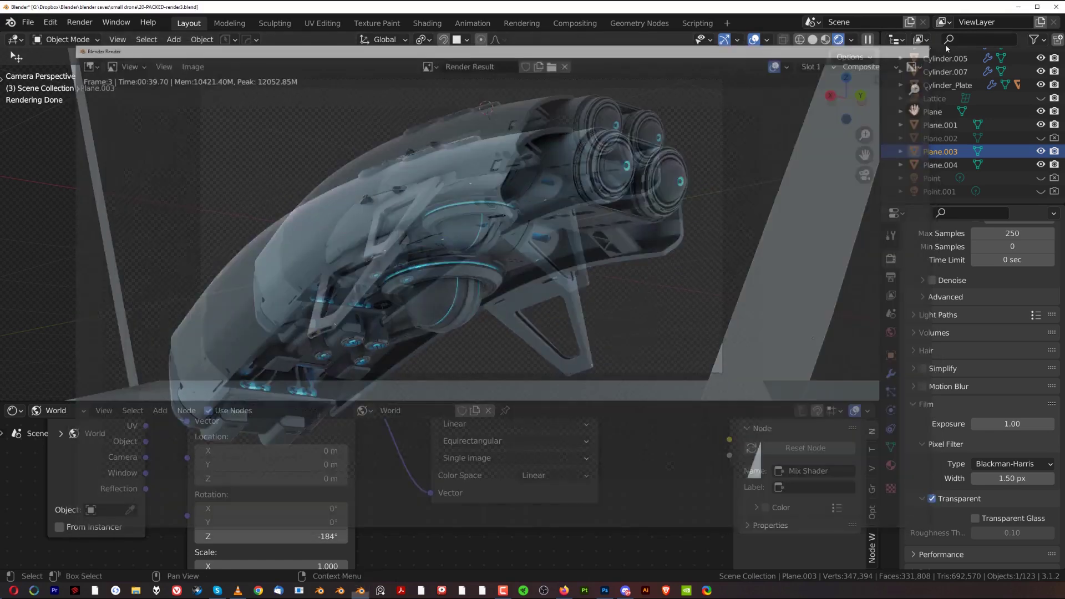
# In Photoshop's TIFF drone render document, add a new empty layer above the drone, then go back to Blender
pyautogui.click(1019, 7)
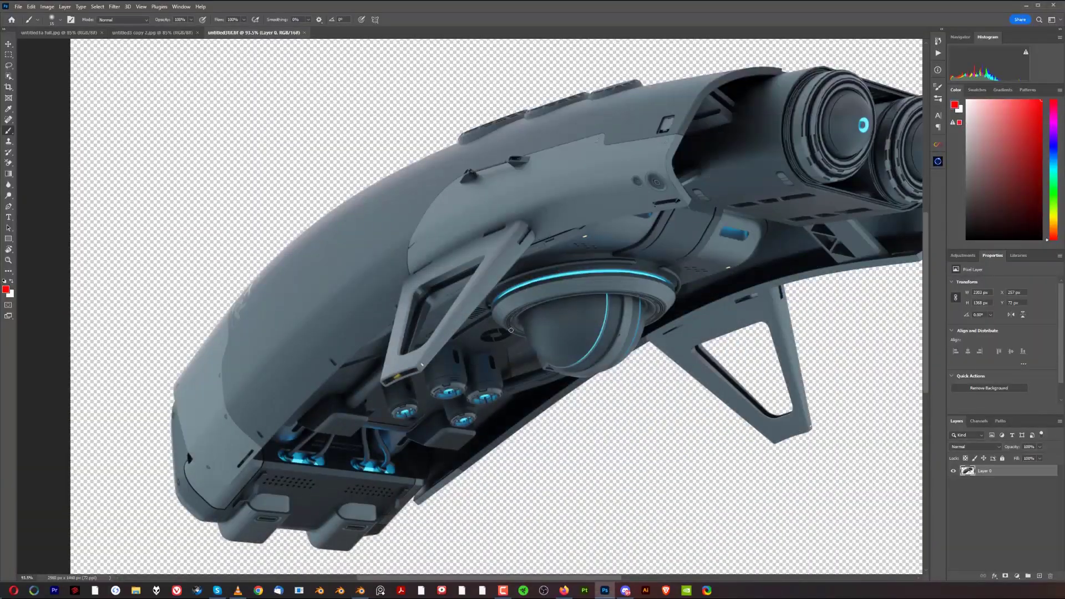
pyautogui.scroll(-5, 511, 330)
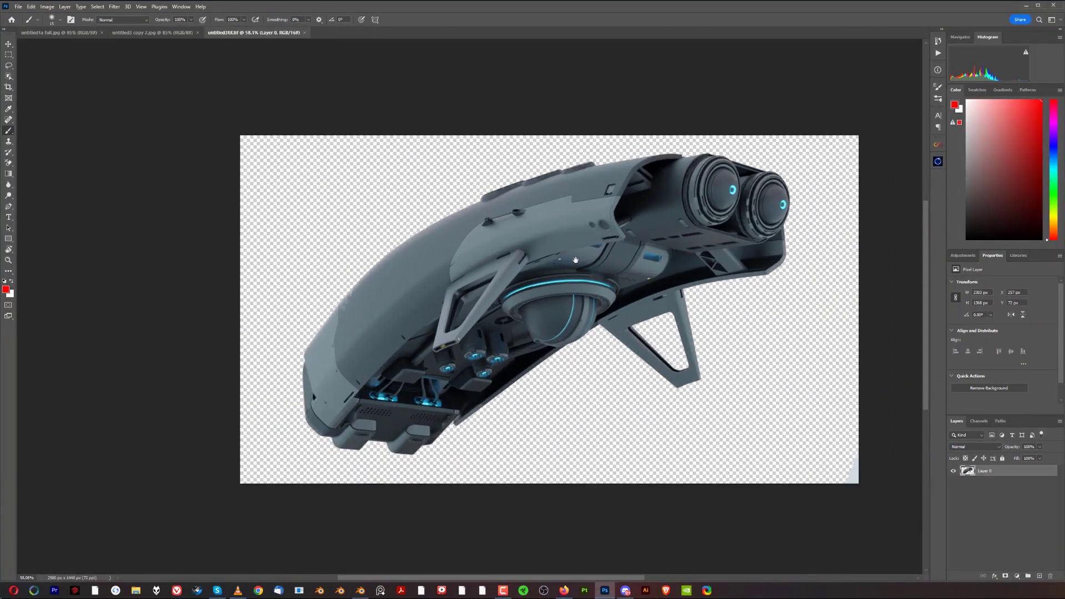
pyautogui.moveTo(576, 259); pyautogui.dragTo(517, 249)
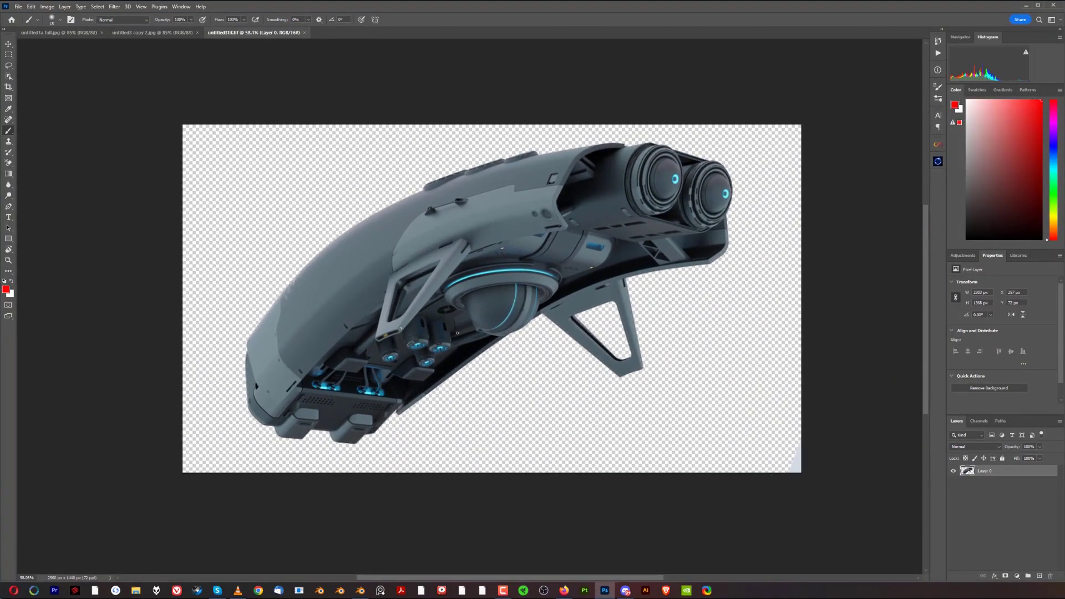
pyautogui.scroll(1, 486, 307)
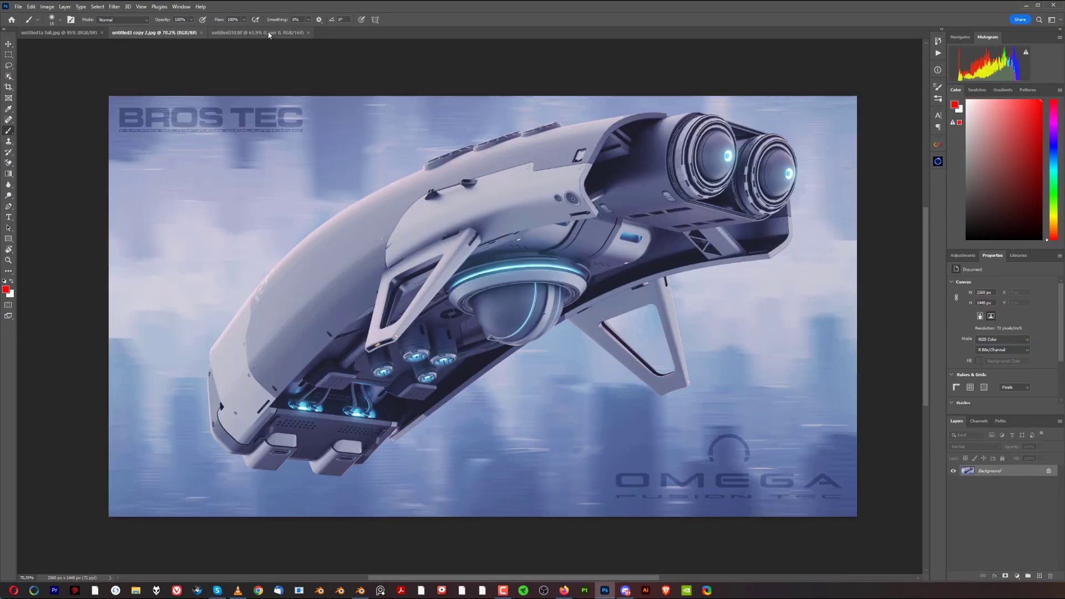
pyautogui.click(258, 32)
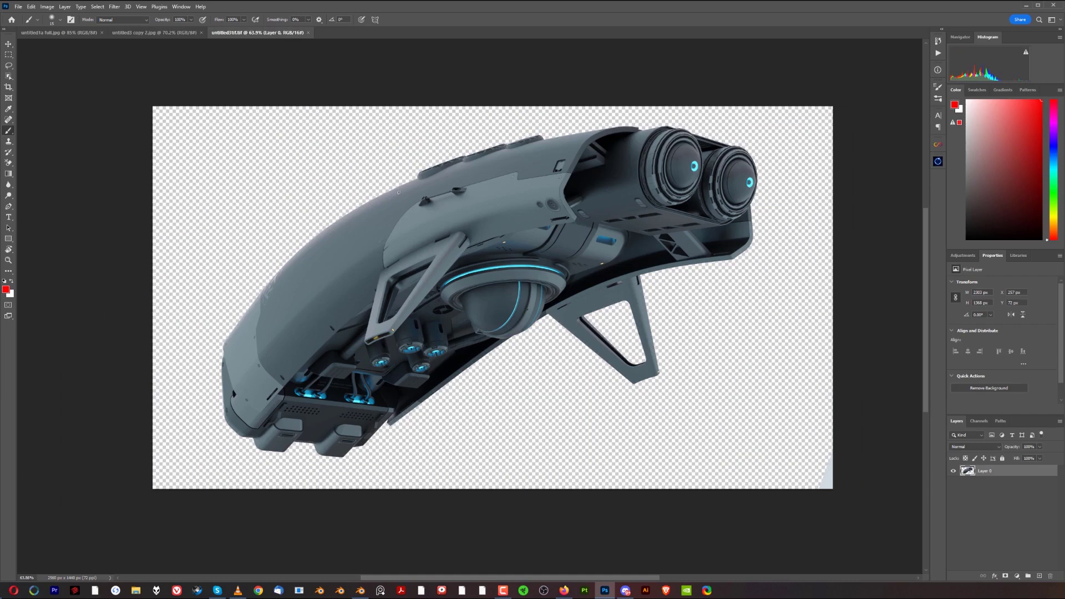
pyautogui.scroll(10, 346, 276)
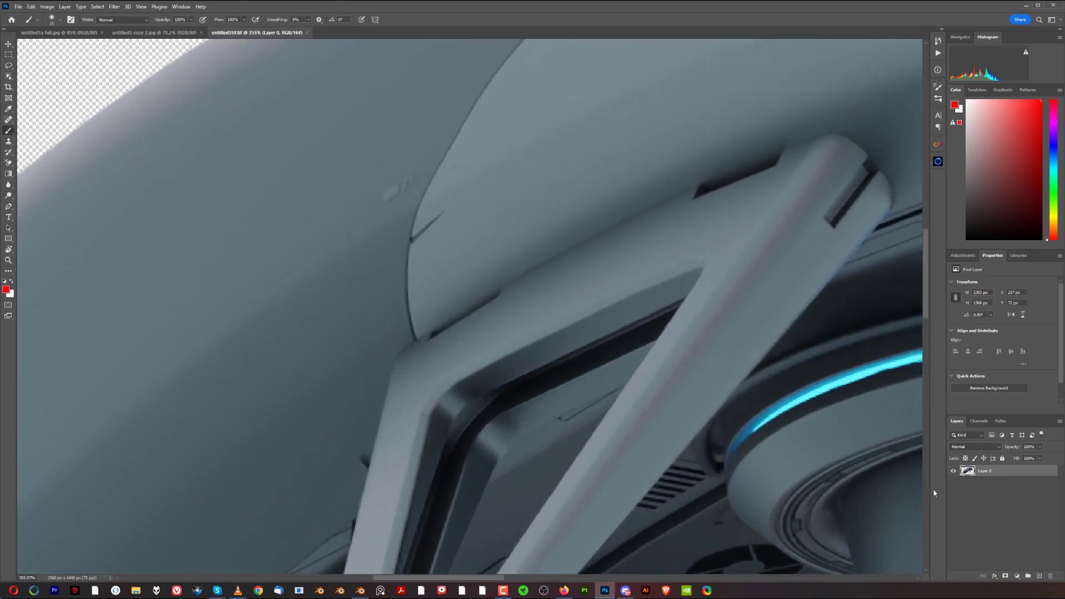
pyautogui.click(1039, 575)
pyautogui.scroll(2, 366, 277)
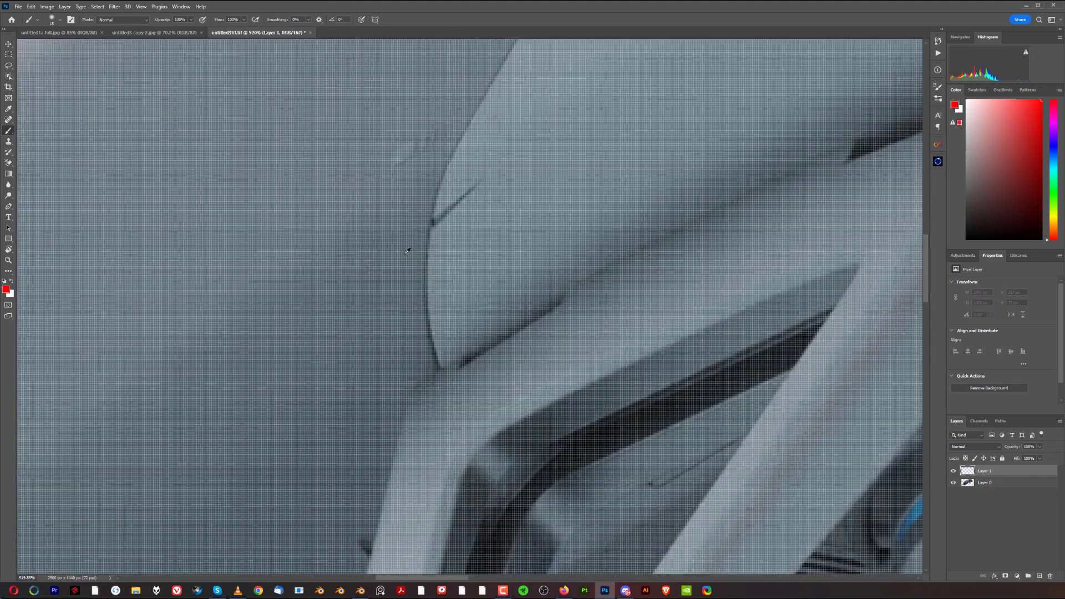
pyautogui.scroll(-5, 410, 252)
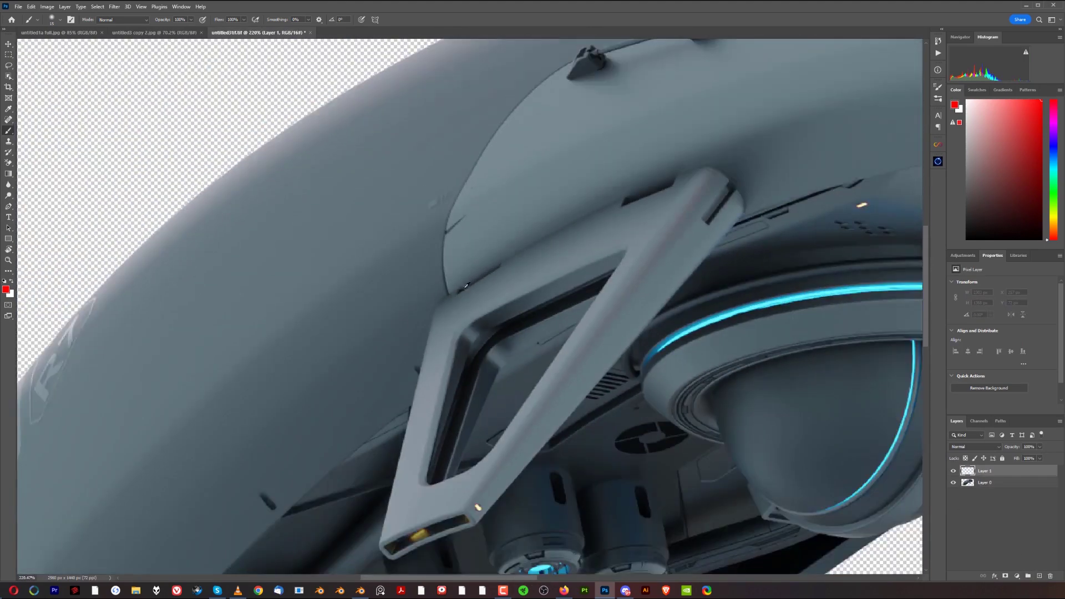
pyautogui.scroll(-4, 476, 300)
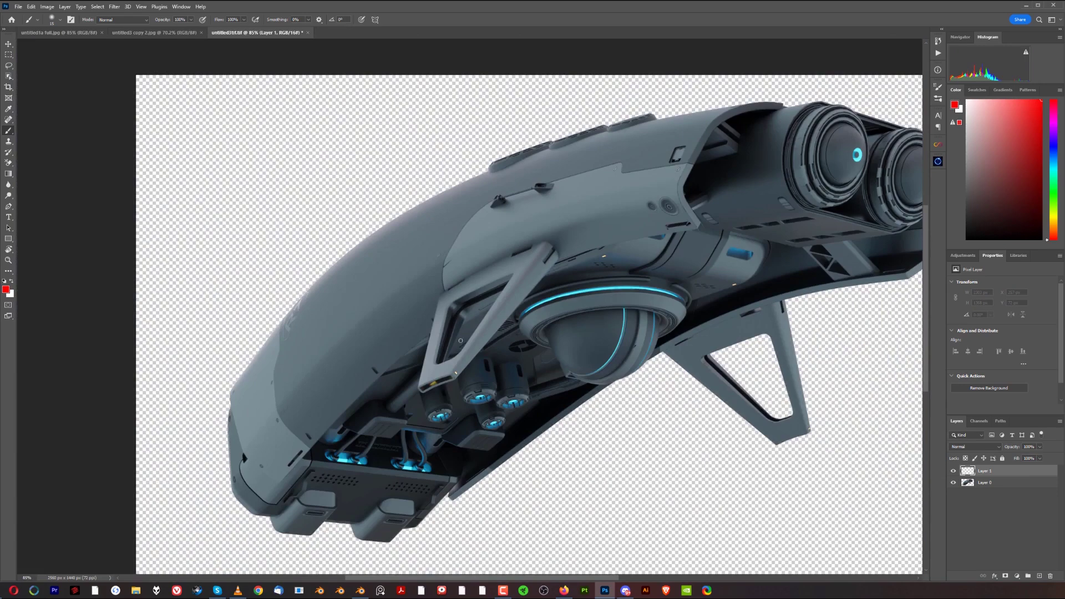
pyautogui.click(360, 590)
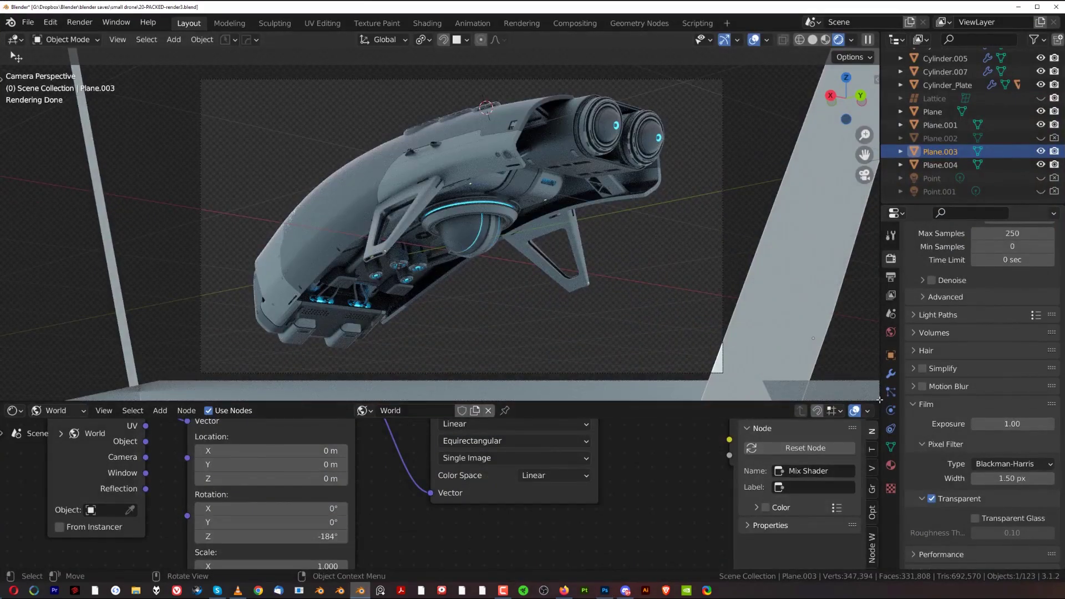
# Maximize the 3D view in solid shading, then select the Slice object and isolate it in local view
pyautogui.hotkey('ctrl', 'space')
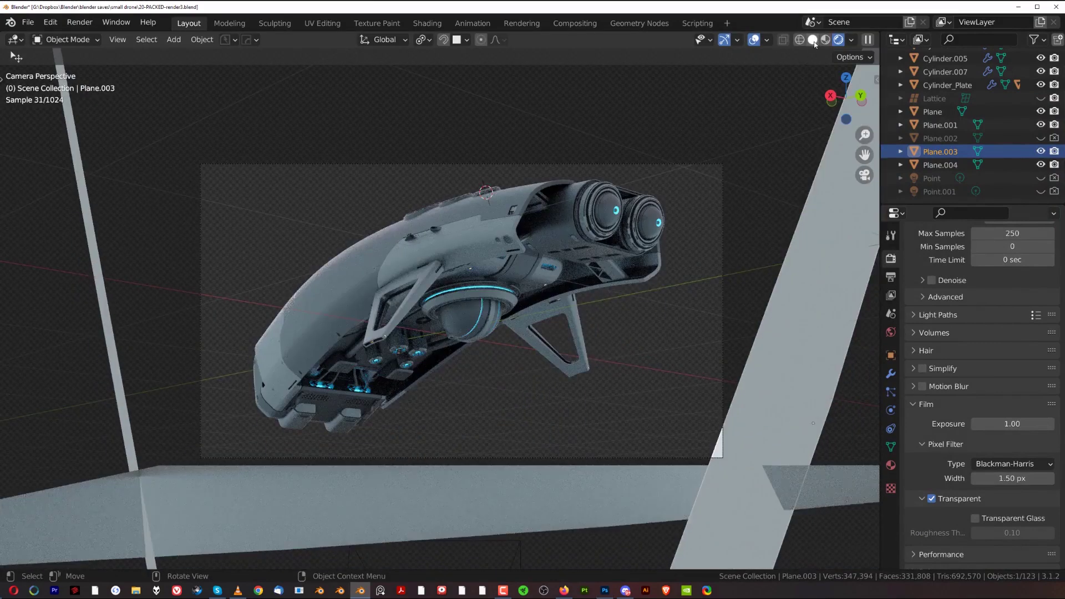
pyautogui.click(813, 40)
pyautogui.scroll(4, 385, 277)
pyautogui.moveTo(349, 230); pyautogui.dragTo(353, 266)
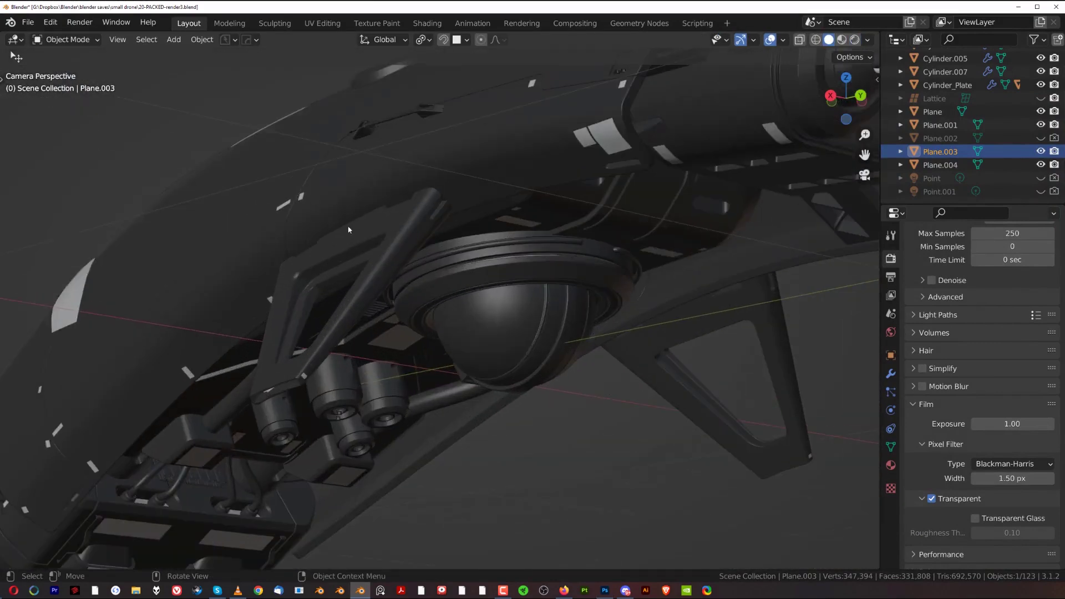
pyautogui.scroll(8, 353, 267)
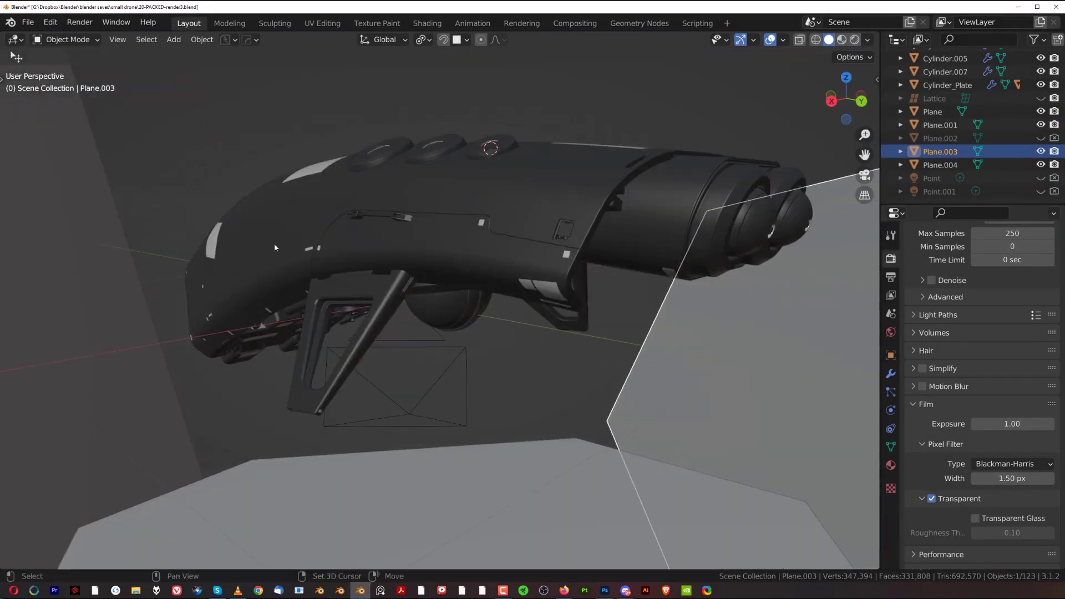
pyautogui.click(508, 262)
pyautogui.press('KP_Divide')
pyautogui.moveTo(421, 294); pyautogui.dragTo(467, 472)
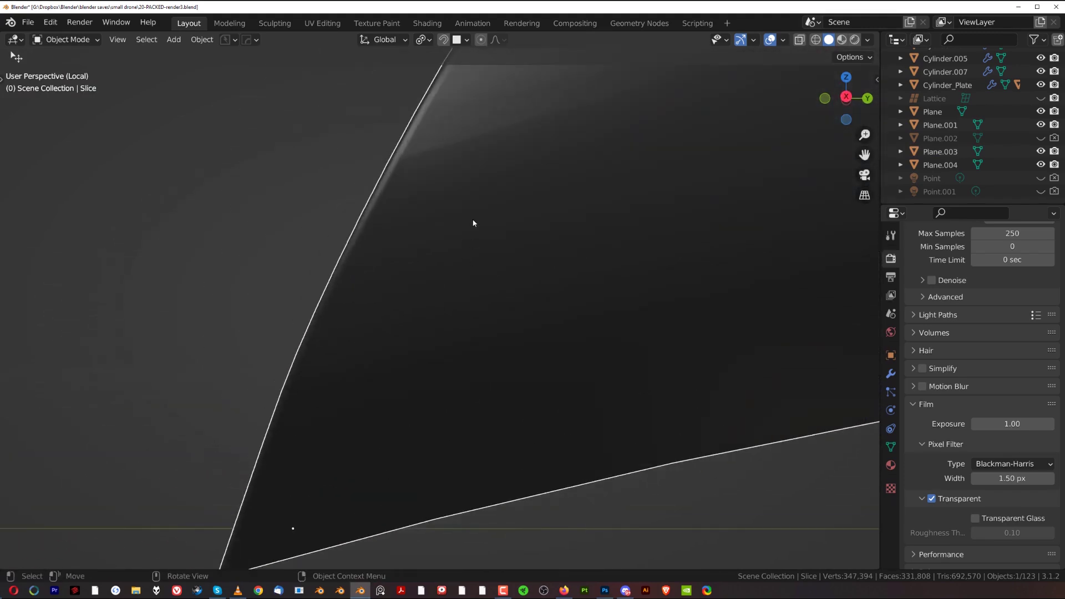
pyautogui.moveTo(472, 219); pyautogui.dragTo(454, 361)
pyautogui.scroll(2, 454, 362)
# Enter and leave Edit Mode on the Slice, then bring up the HOps Add Modifier menu
pyautogui.press('Tab')
pyautogui.moveTo(248, 323); pyautogui.dragTo(494, 234)
pyautogui.press('Tab')
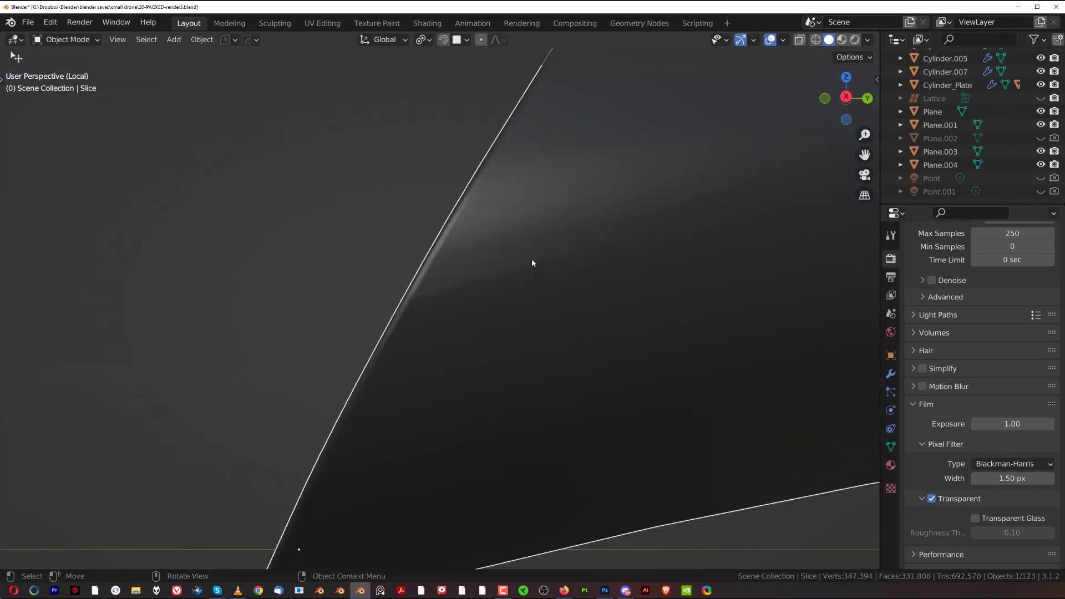
pyautogui.press('q')
pyautogui.moveTo(500, 325)
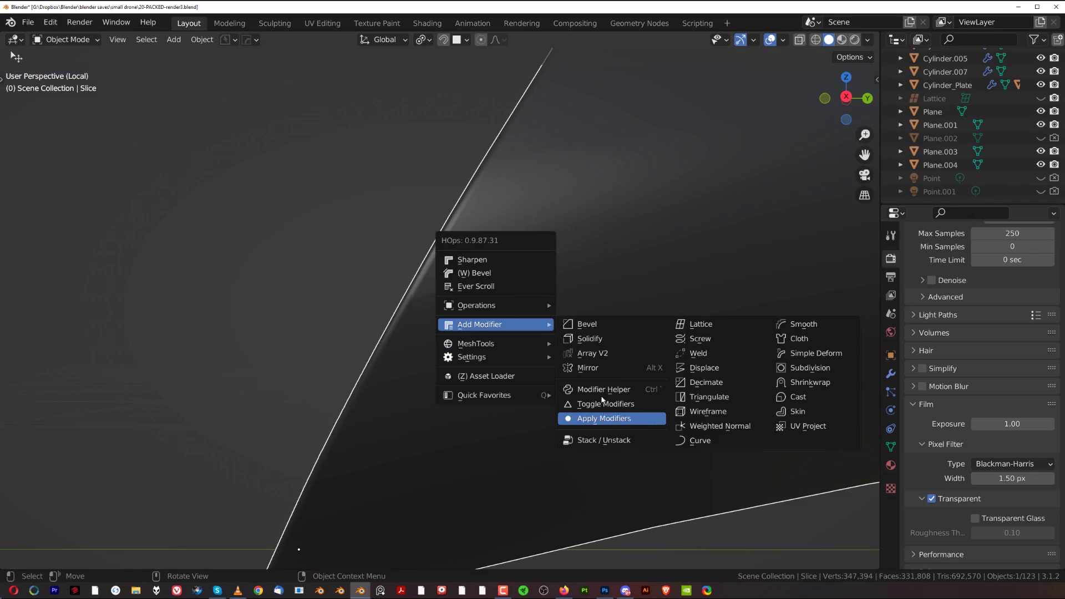
# Smart Apply the Slice's modifiers, keeping Bevel and Weighted Normal, and slide a corner vertex along its edge
pyautogui.moveTo(500, 305)
pyautogui.click(607, 438)
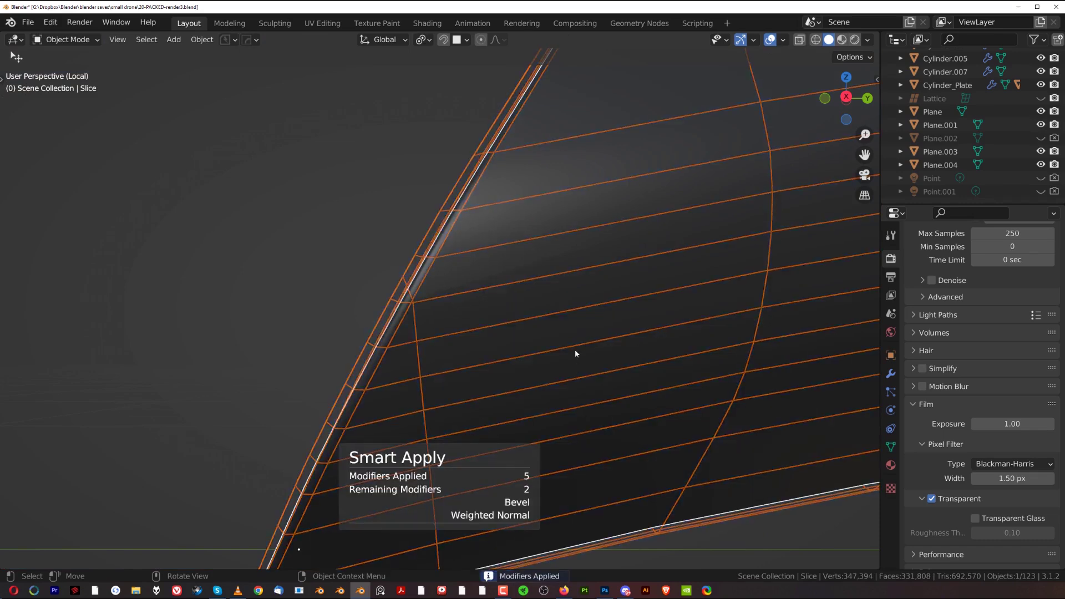
pyautogui.press('Tab')
pyautogui.click(396, 299)
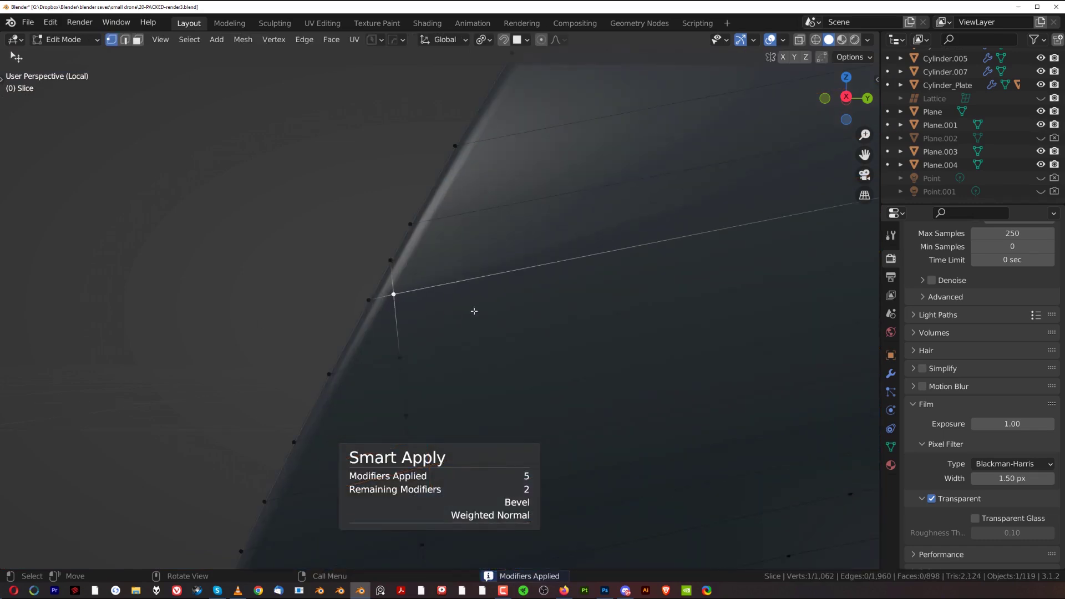
pyautogui.hotkey('shift', 'v')
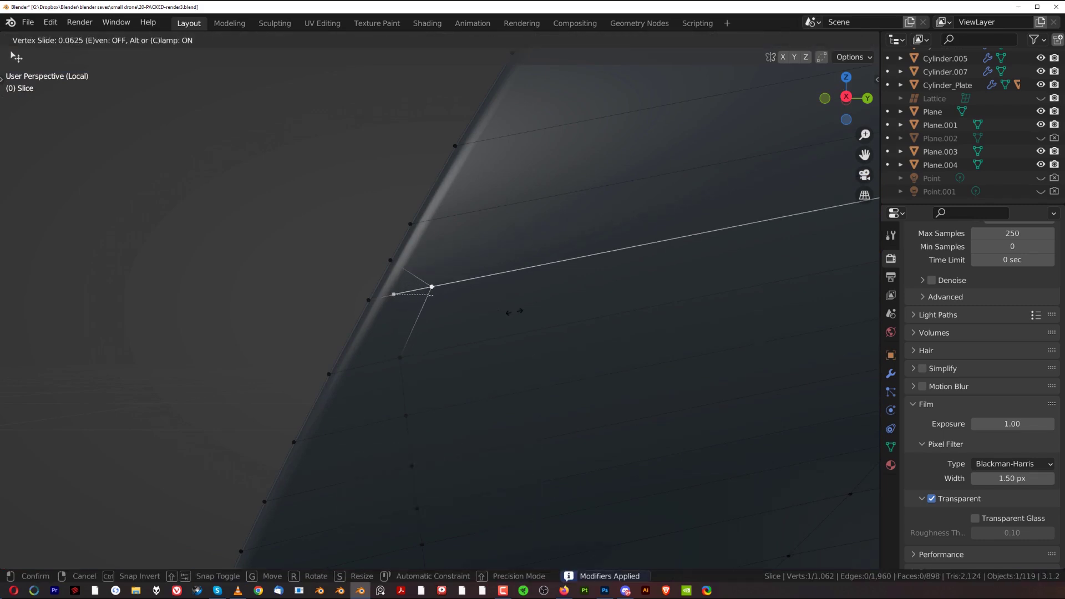
pyautogui.click(514, 312)
# Return to Object Mode, leave local view to show the whole drone, and switch to Photoshop
pyautogui.scroll(-5, 522, 322)
pyautogui.press('Tab')
pyautogui.scroll(-3, 577, 283)
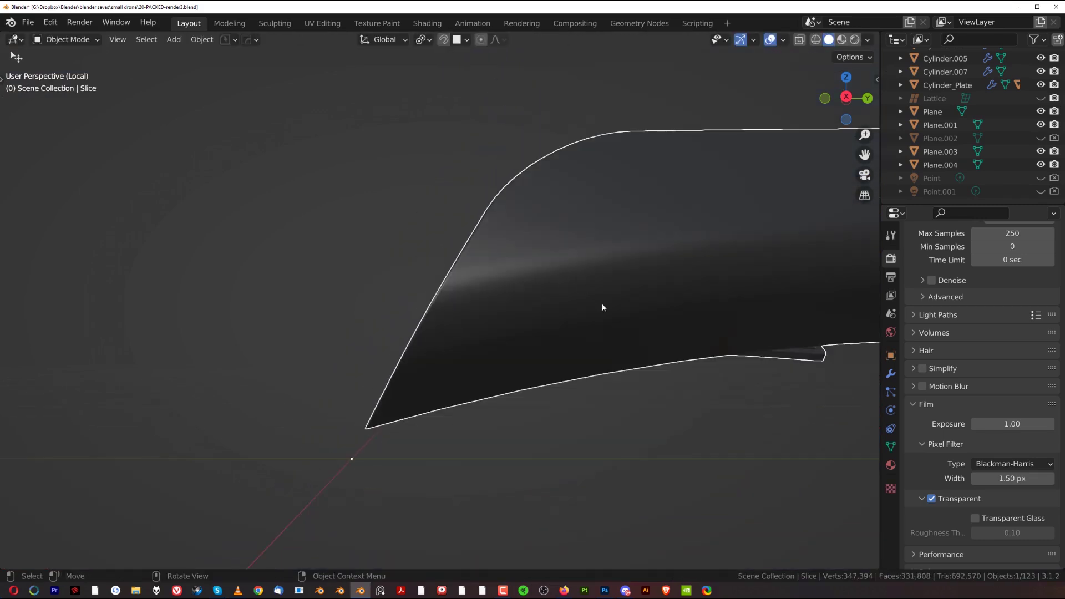
pyautogui.press('KP_Divide')
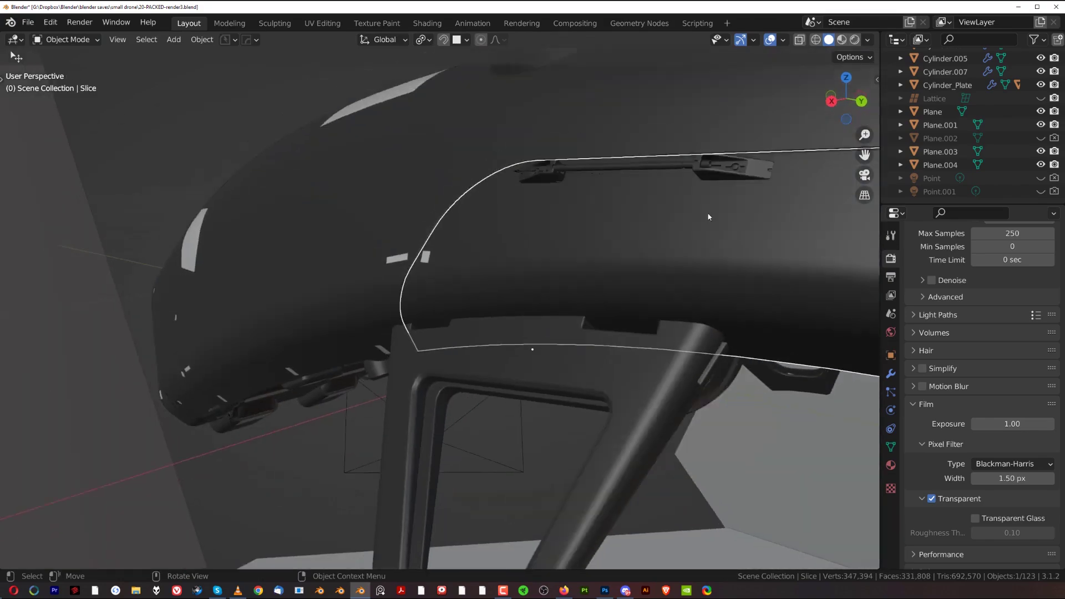
pyautogui.click(1019, 6)
pyautogui.scroll(-3, 572, 281)
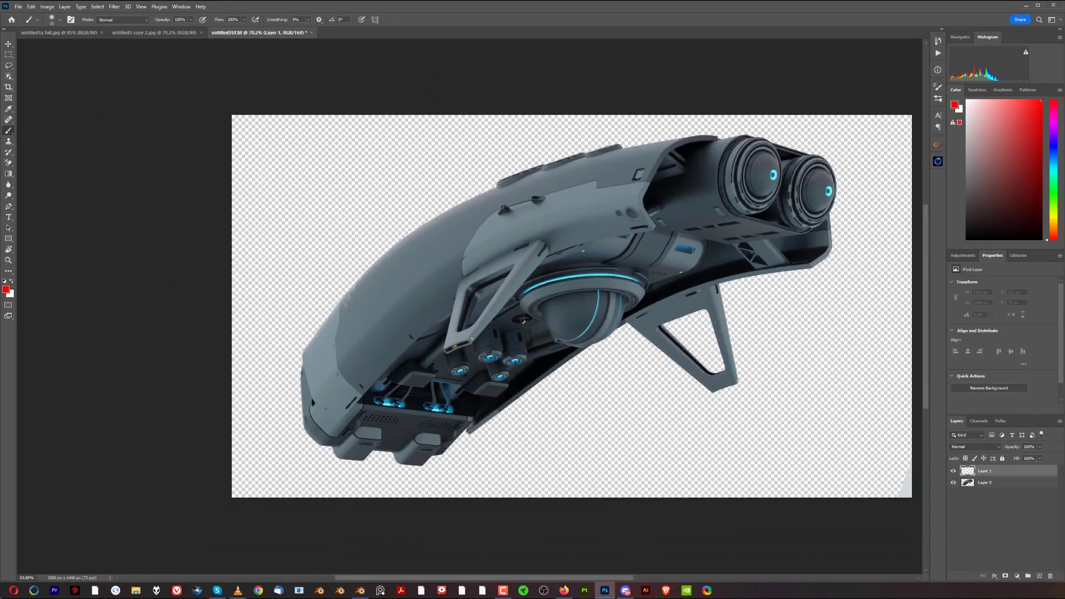
pyautogui.scroll(3, 572, 282)
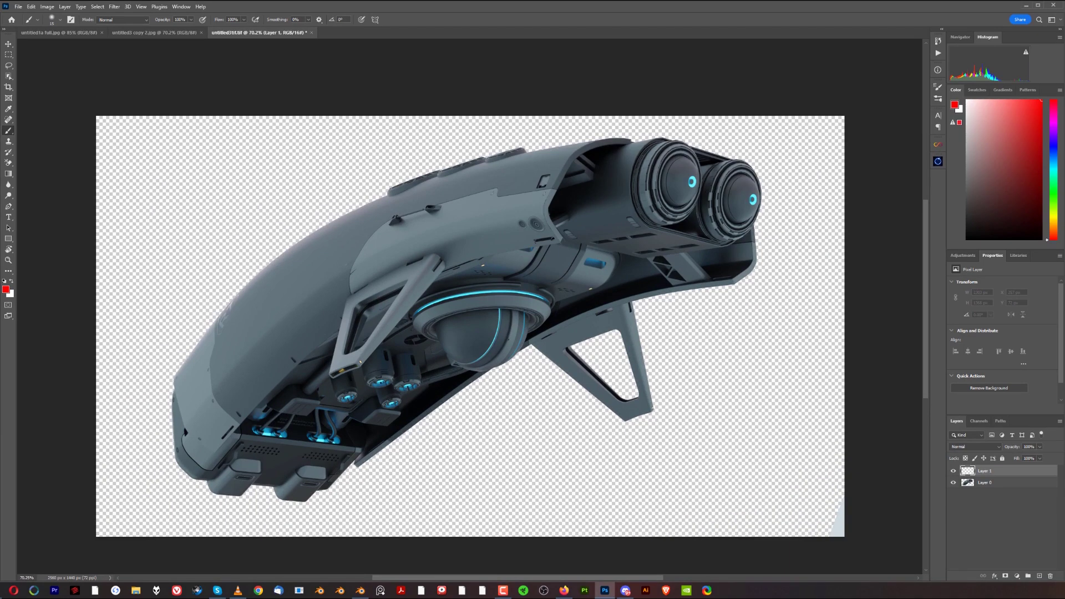
# Search Google for 'polyhaven' in a new Firefox tab and open the Poly Haven site
pyautogui.click(564, 590)
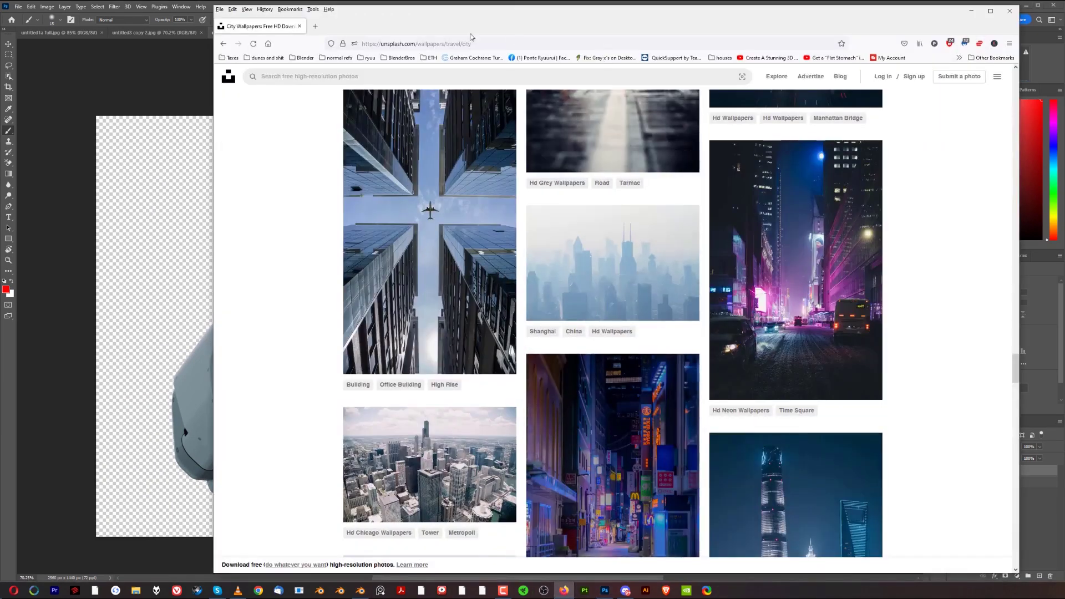
pyautogui.click(315, 26)
pyautogui.click(523, 303)
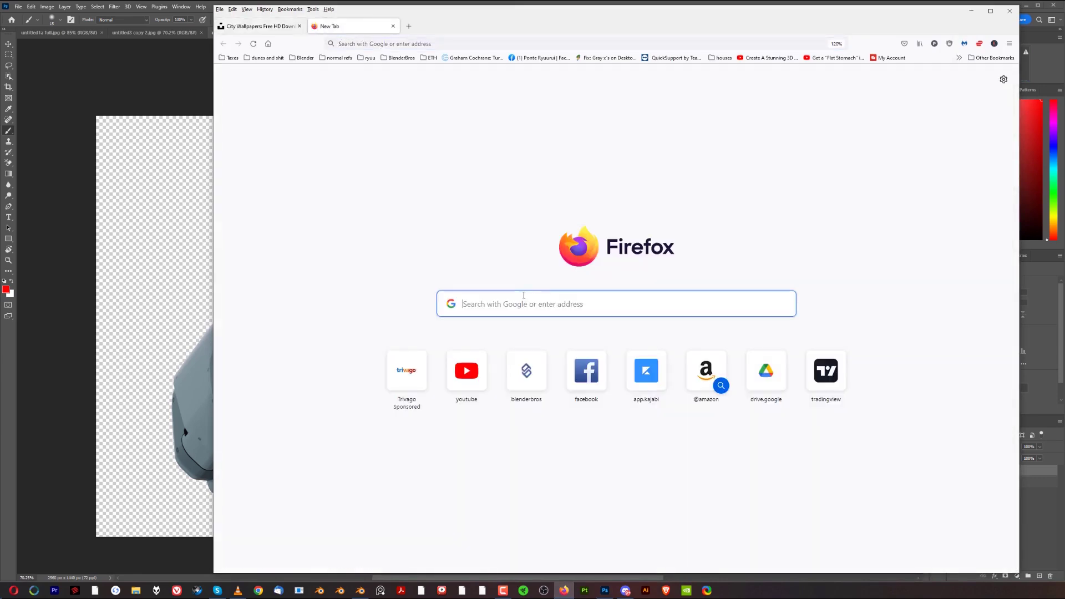
pyautogui.write('pol')
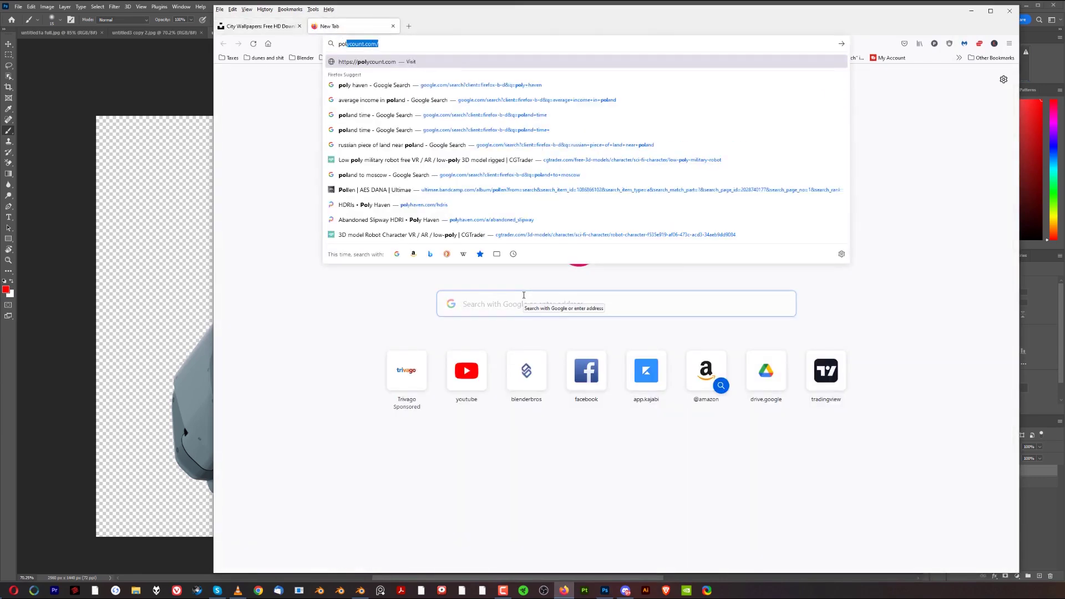
pyautogui.write('yhaven')
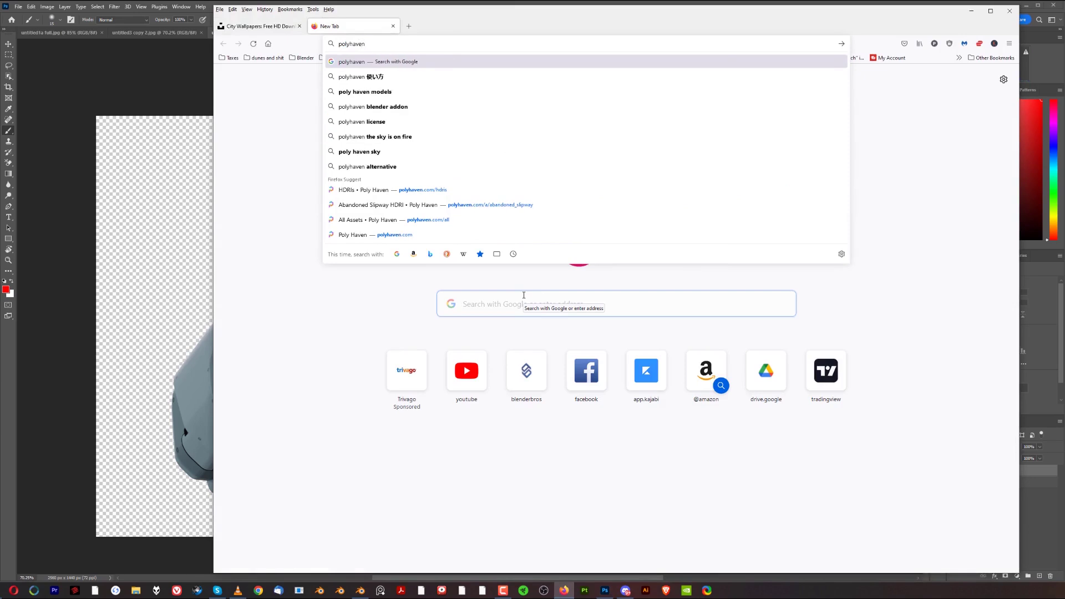
pyautogui.press('Return')
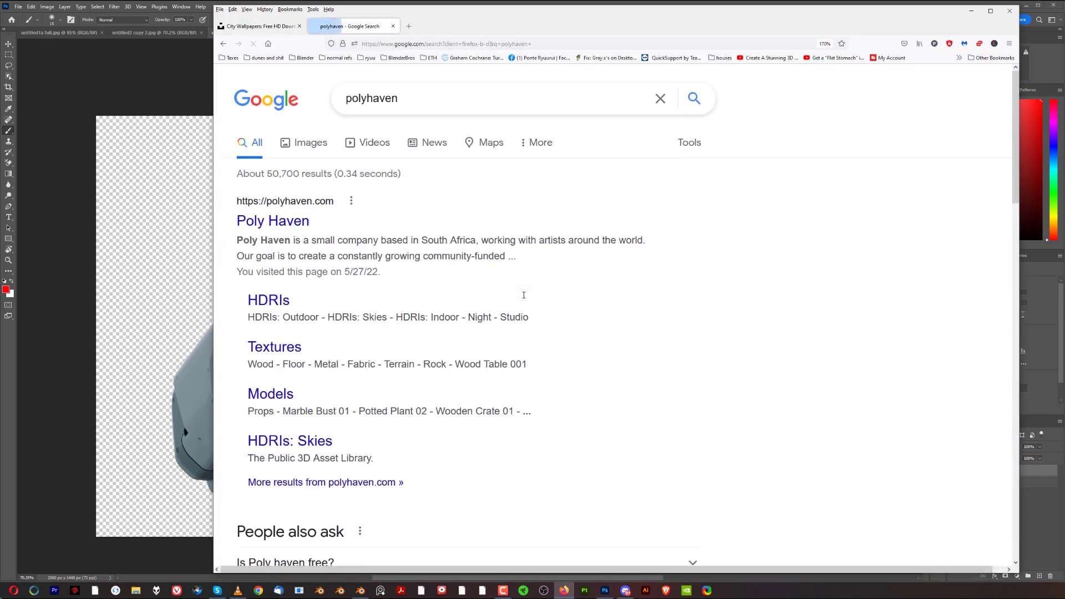
pyautogui.click(275, 219)
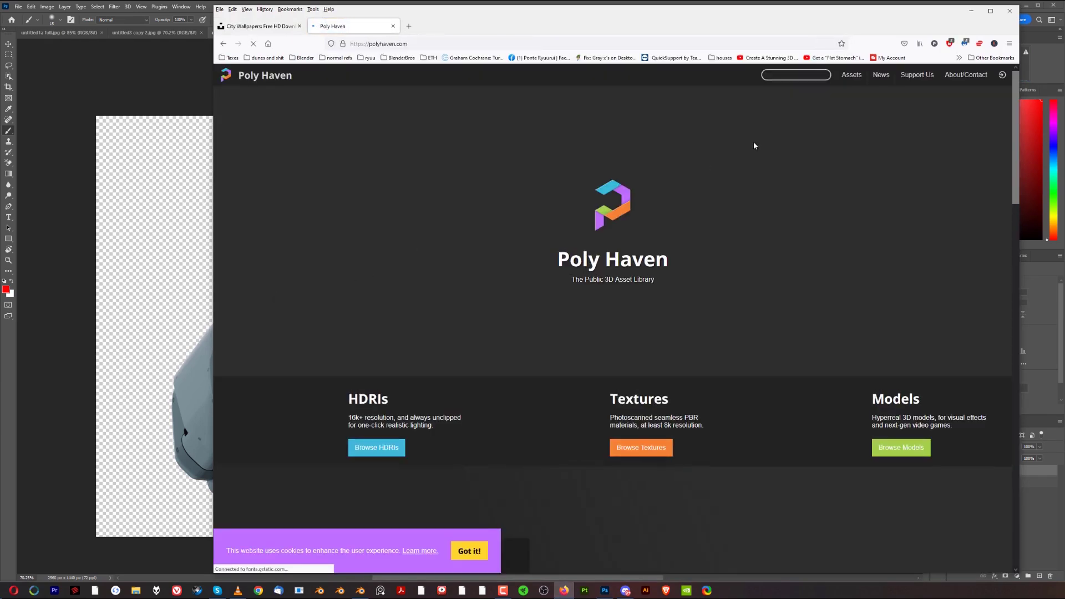
# Open Poly Haven's HDRIs, search 'abandone', and open the Abandoned Slipway HDRI page
pyautogui.click(223, 44)
pyautogui.click(278, 302)
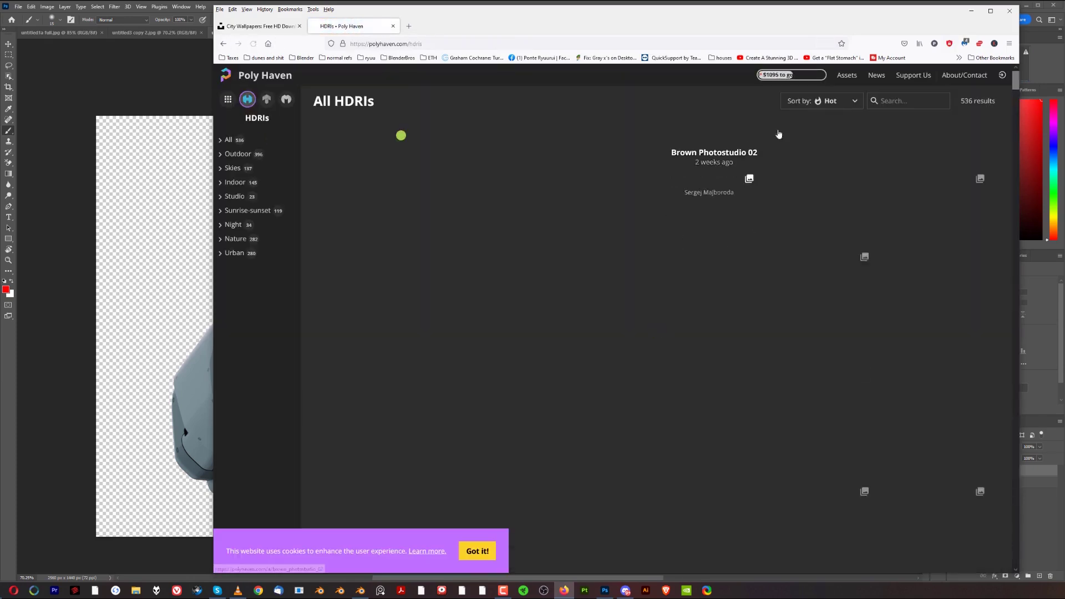
pyautogui.write('abandoned')
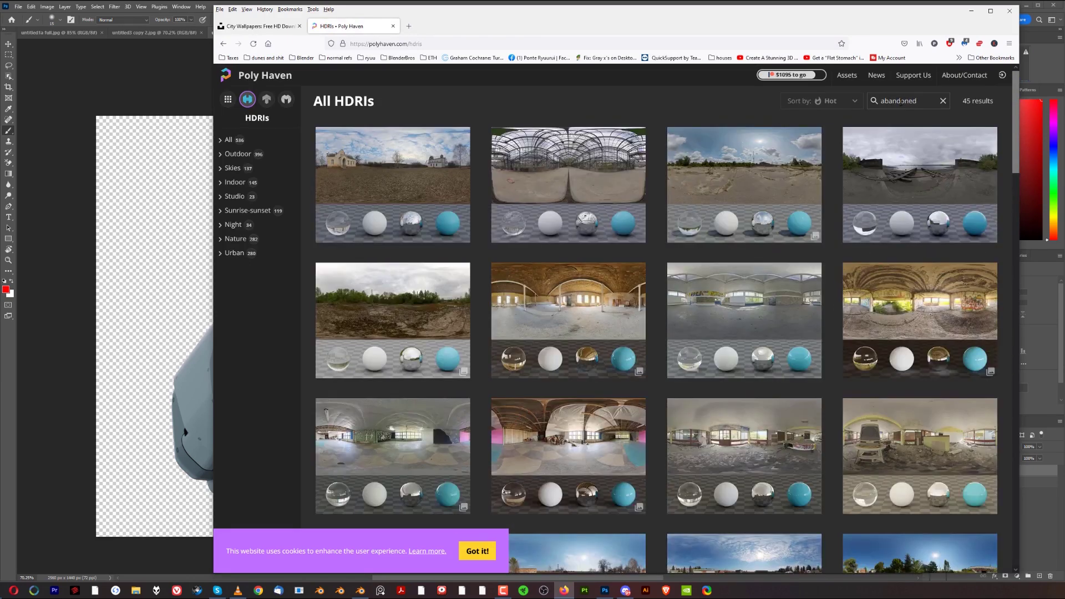
pyautogui.click(916, 178)
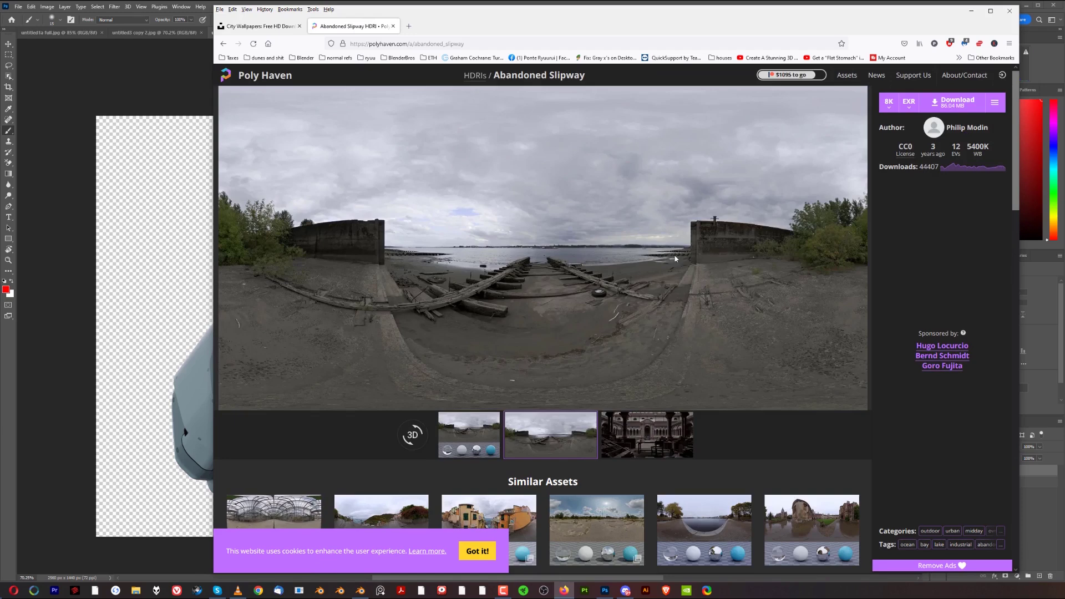
pyautogui.click(972, 11)
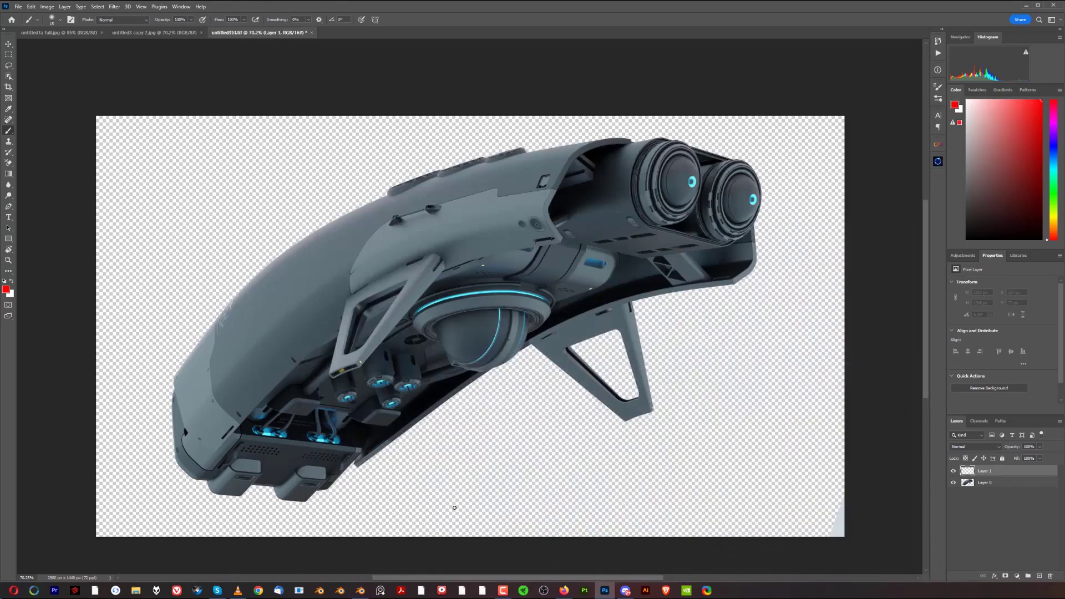
pyautogui.click(565, 591)
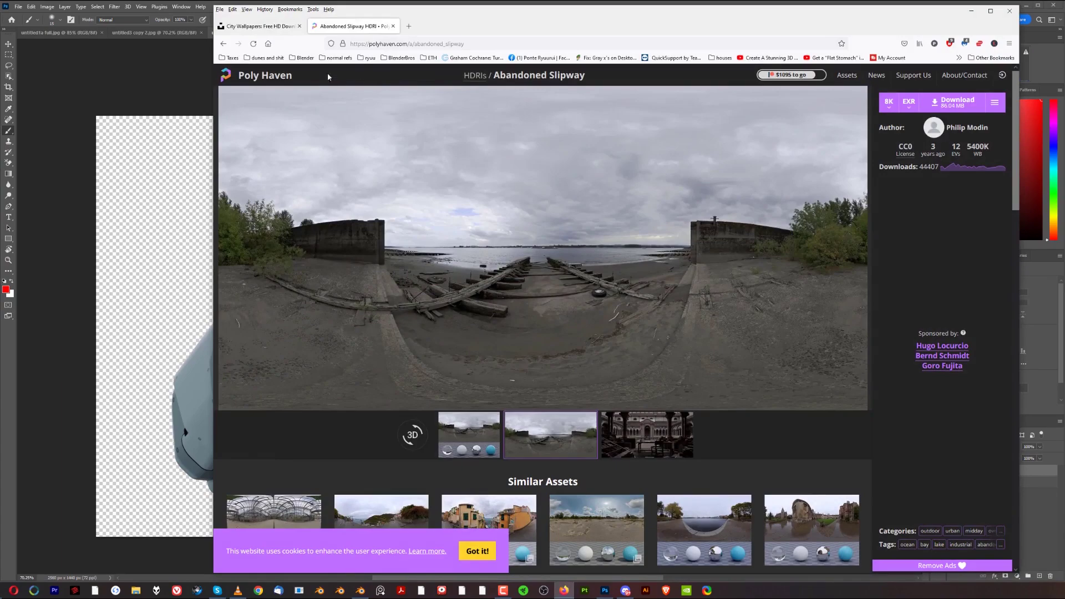
# Open the hazy blue Shanghai skyline photo on Unsplash and download it at Original Size (4344 x 2896)
pyautogui.click(277, 26)
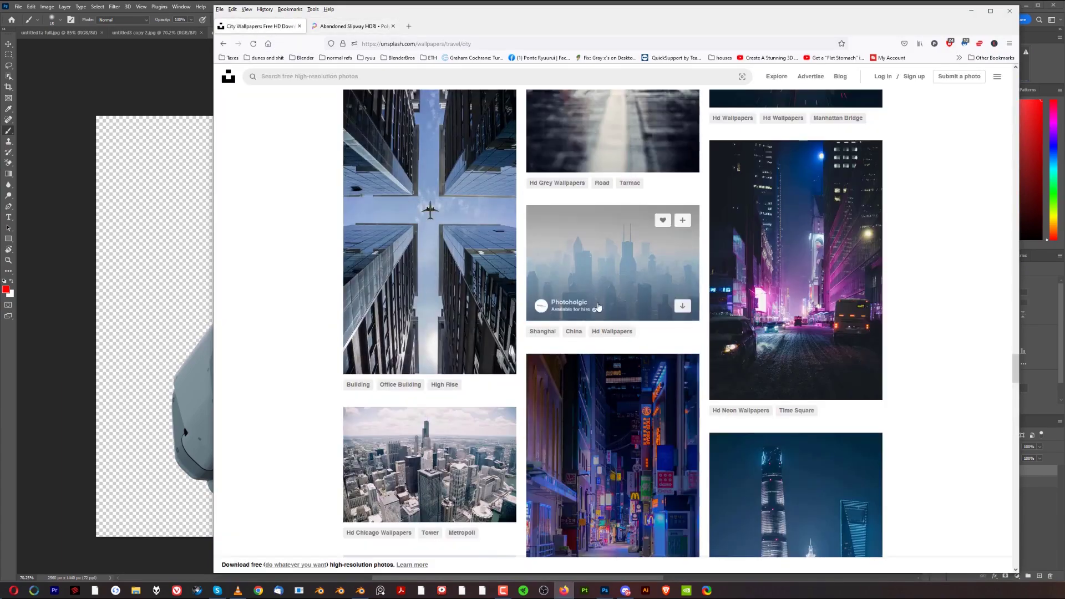
pyautogui.scroll(10, 600, 297)
pyautogui.scroll(15, 600, 297)
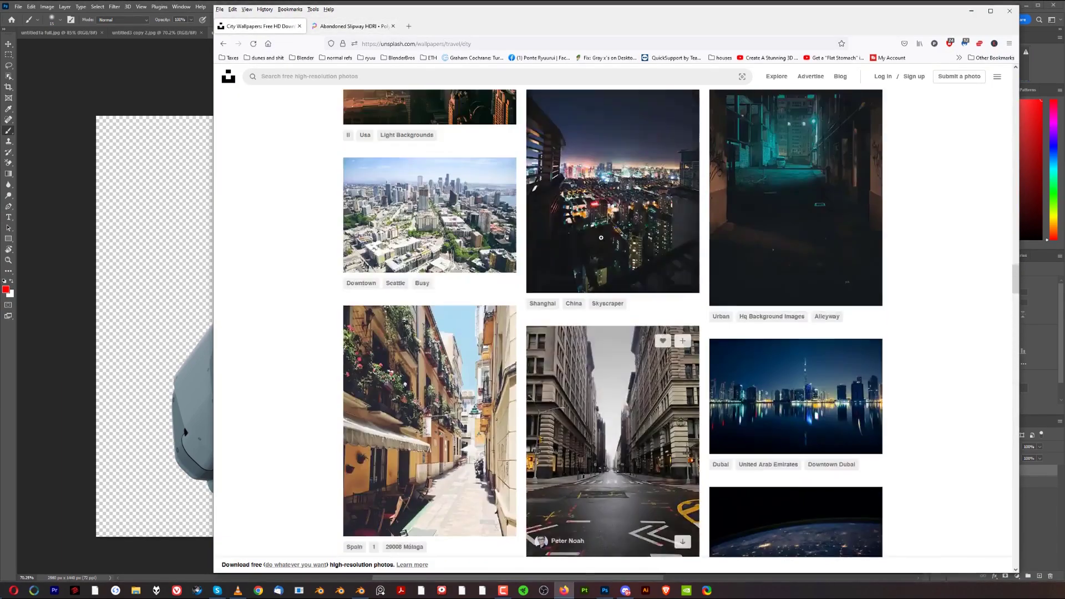
pyautogui.scroll(5, 663, 257)
pyautogui.scroll(-10, 663, 257)
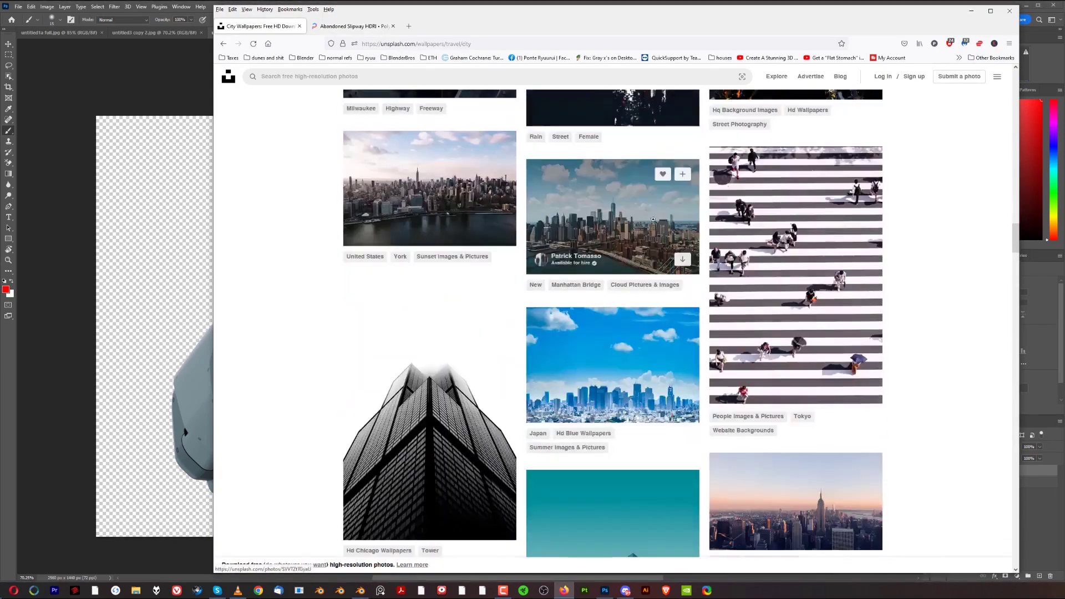
pyautogui.scroll(-10, 624, 255)
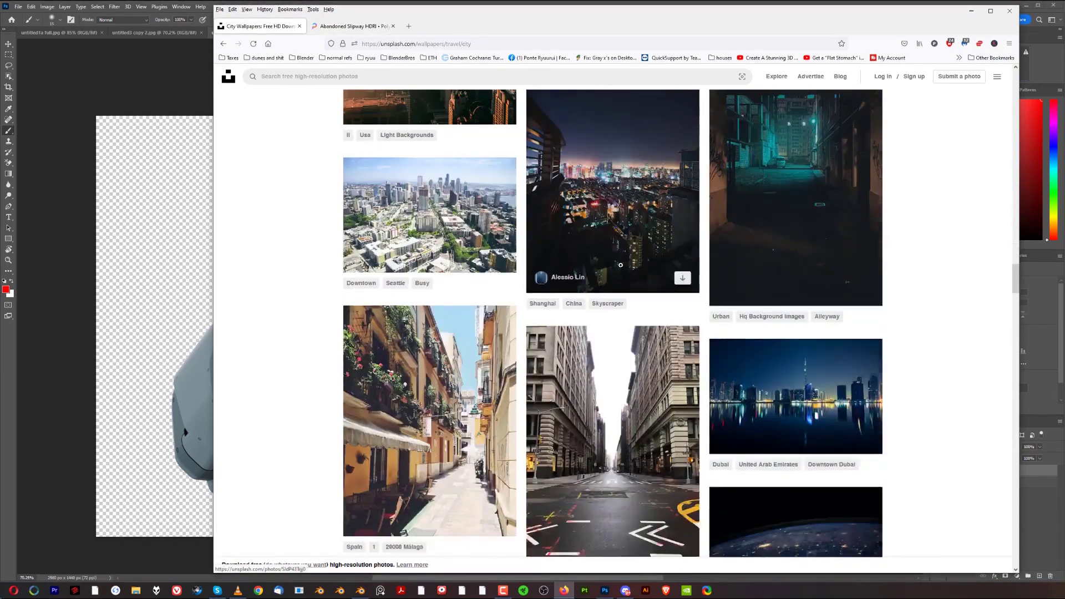
pyautogui.scroll(-12, 527, 275)
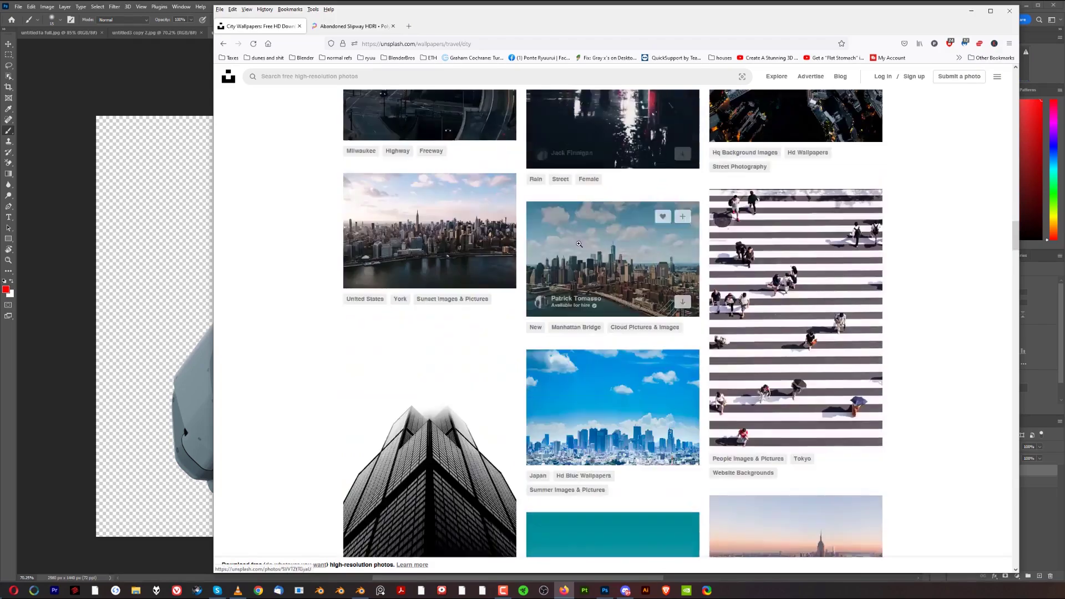
pyautogui.scroll(-12, 587, 304)
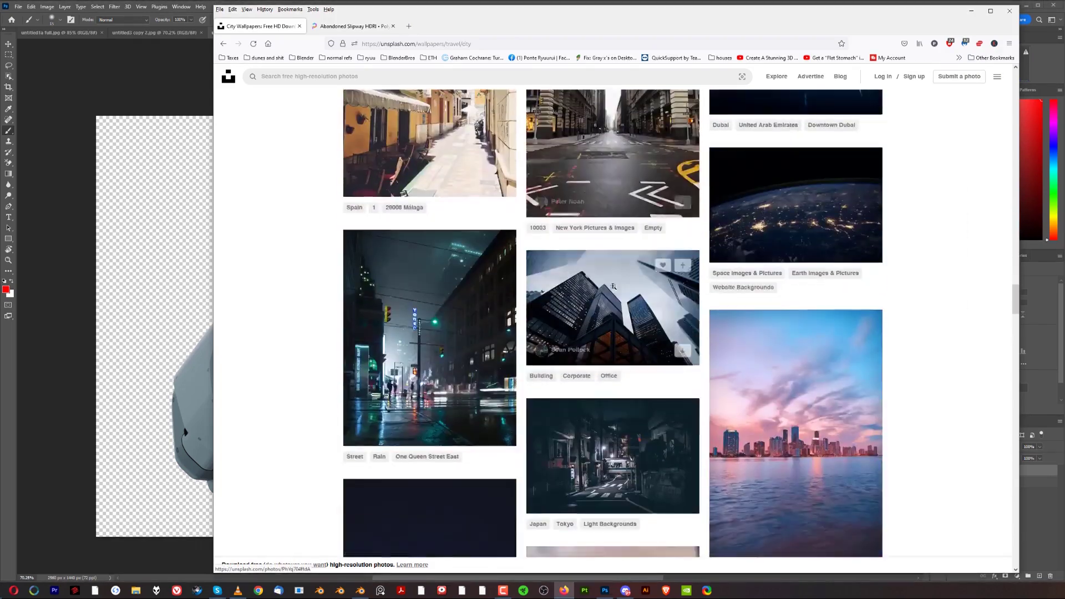
pyautogui.scroll(-10, 618, 300)
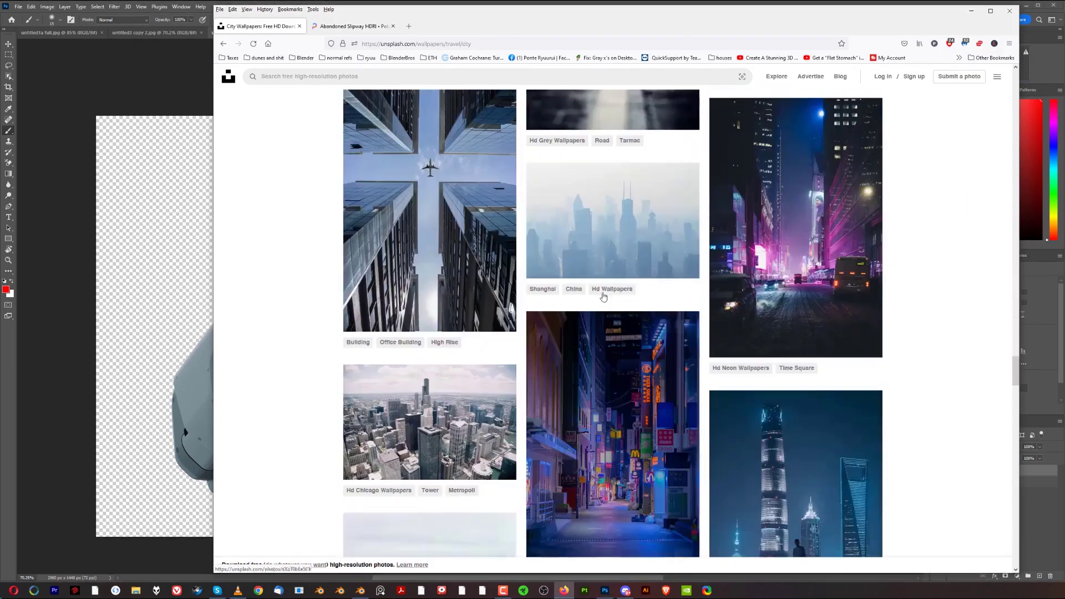
pyautogui.click(611, 222)
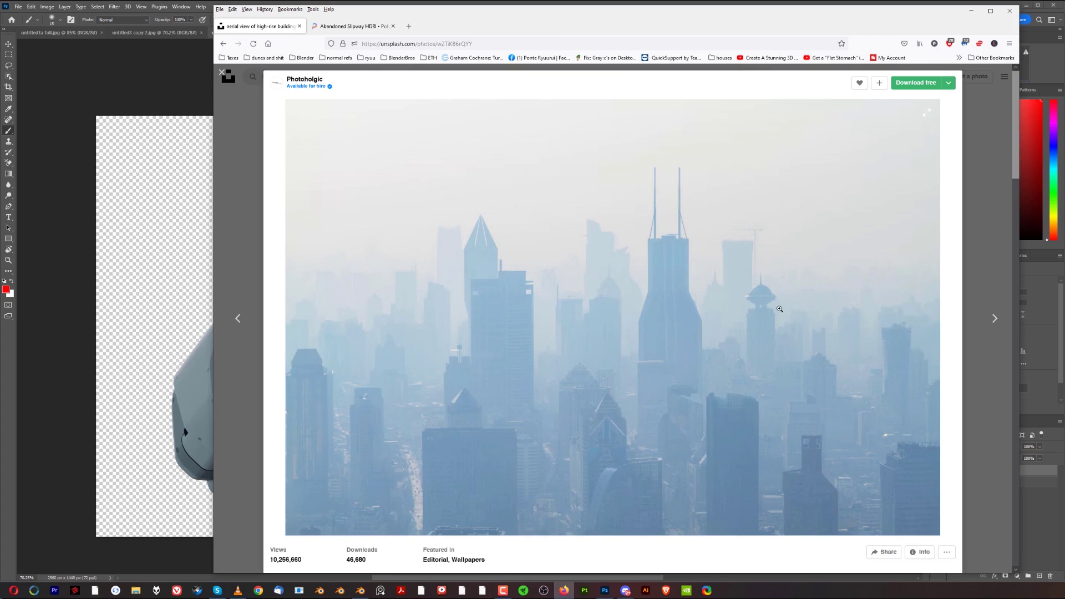
pyautogui.click(949, 84)
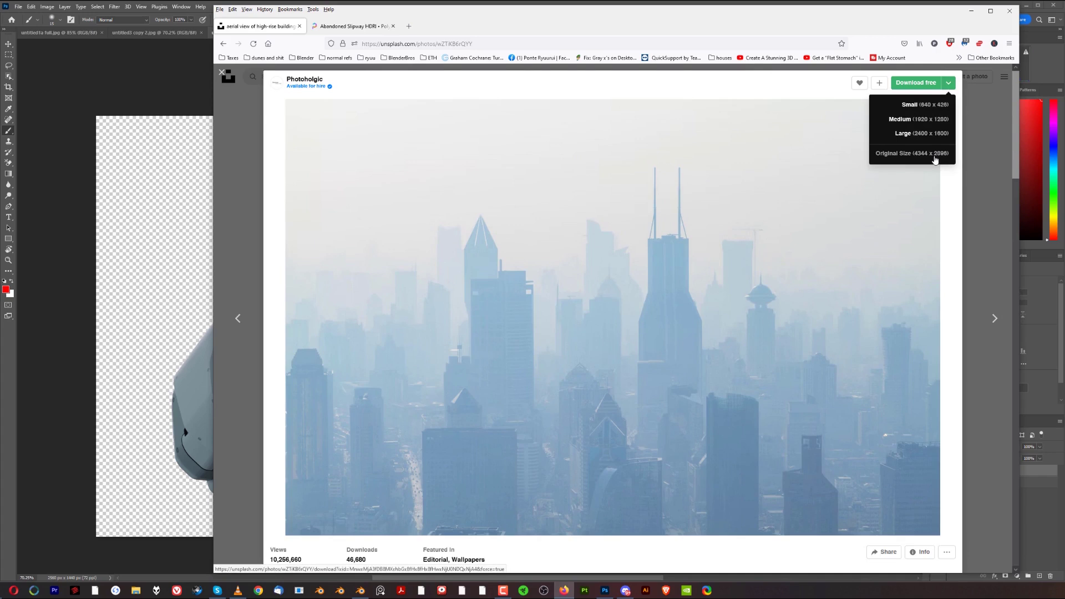
pyautogui.click(935, 158)
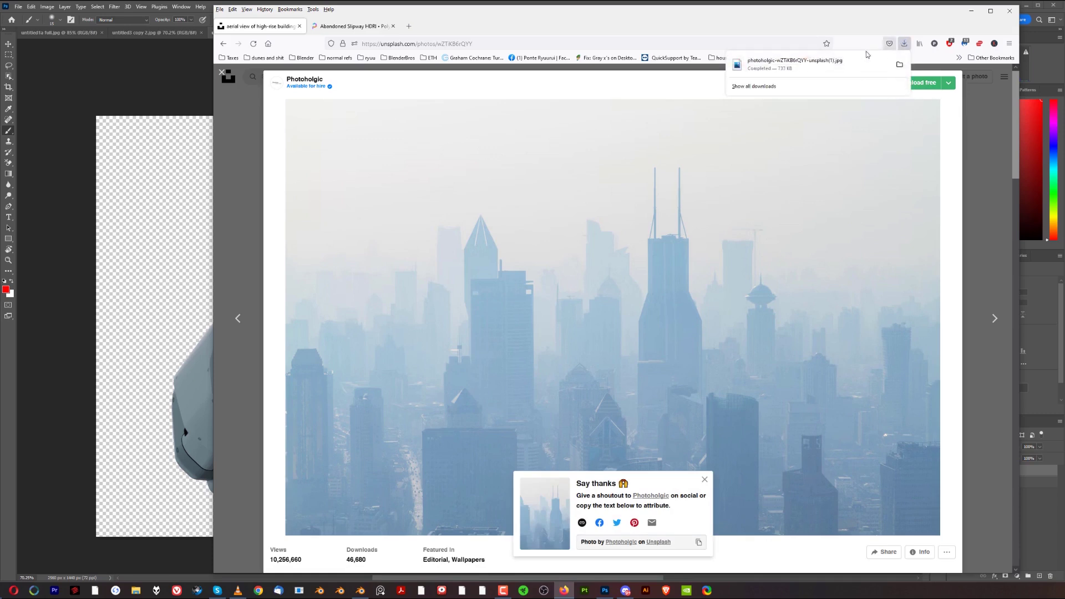
# Place the downloaded skyline JPG into the drone document and move its layer below Layer 0
pyautogui.moveTo(712, 111); pyautogui.dragTo(155, 95)
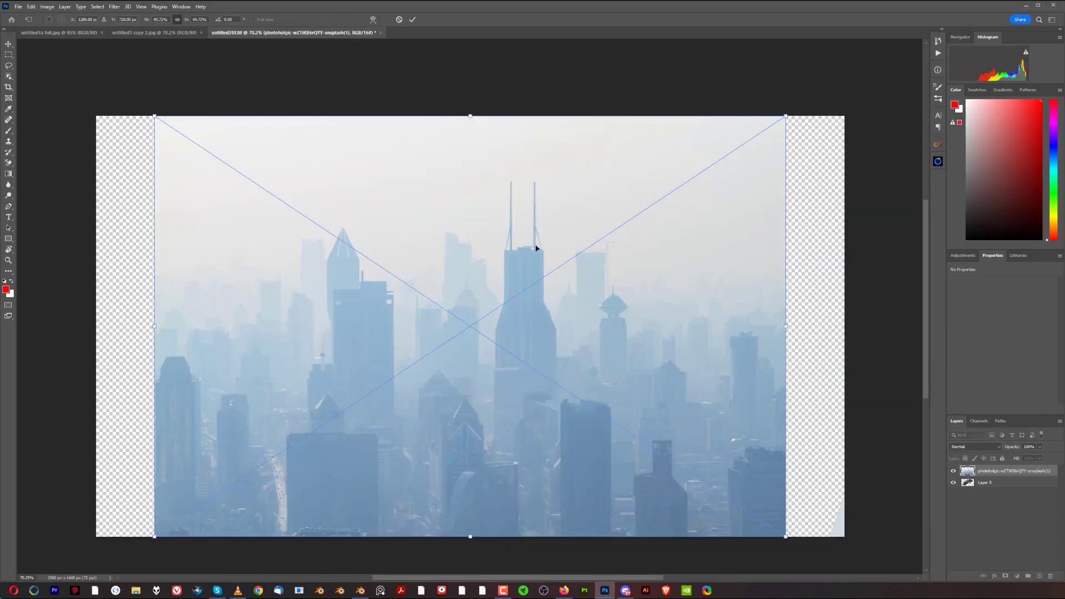
pyautogui.scroll(-5, 785, 326)
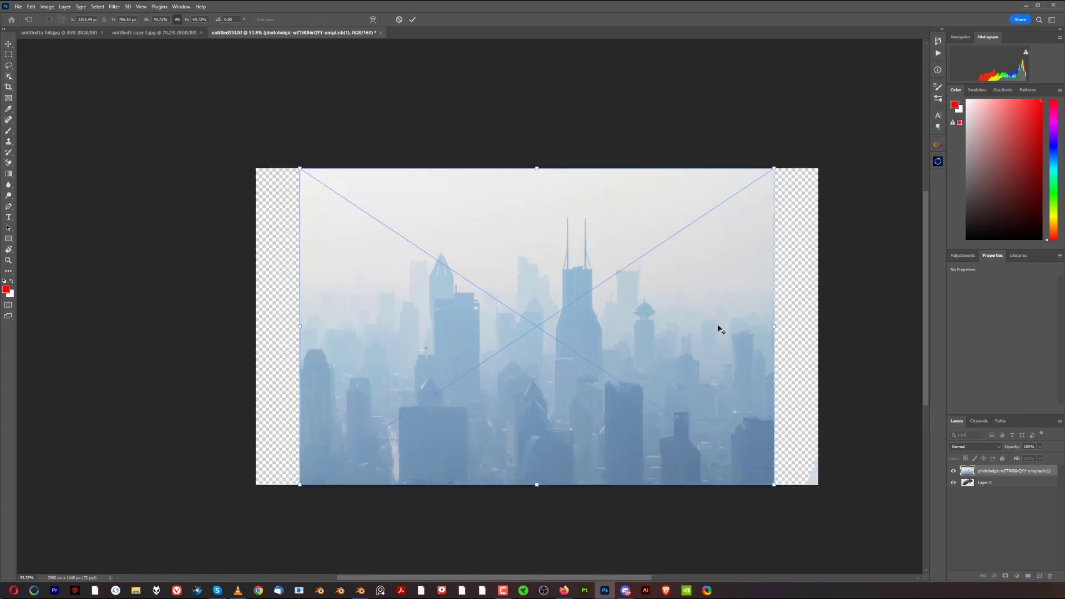
pyautogui.press('Return')
pyautogui.moveTo(1002, 472); pyautogui.dragTo(1008, 486)
pyautogui.scroll(2, 732, 378)
pyautogui.scroll(-5, 624, 335)
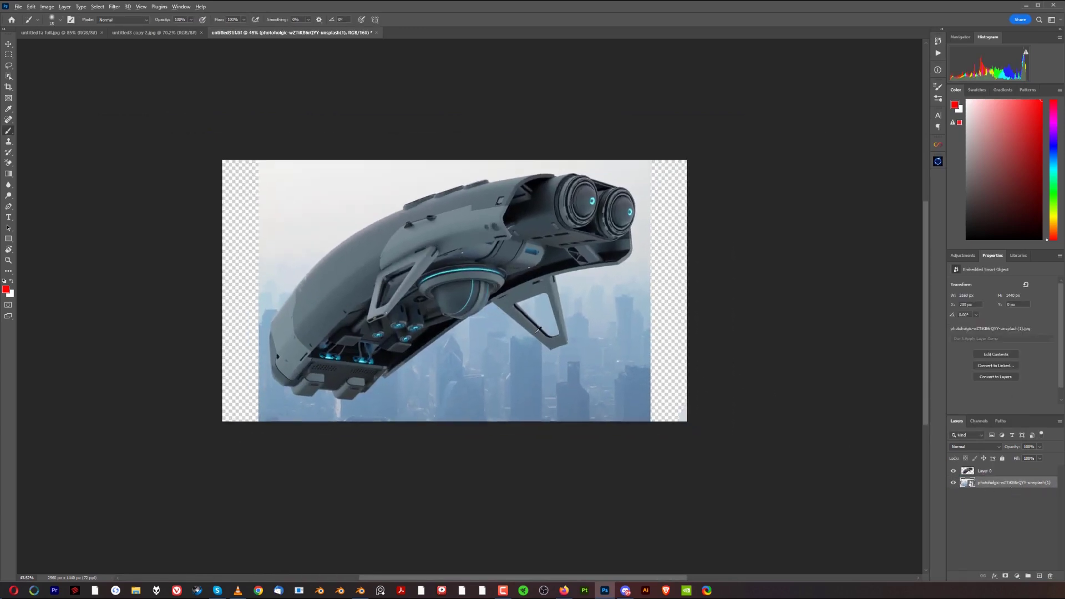
# Free-transform the skyline to fill the canvas's lower part, squashing its height behind the spaceship
pyautogui.hotkey('ctrl', 't')
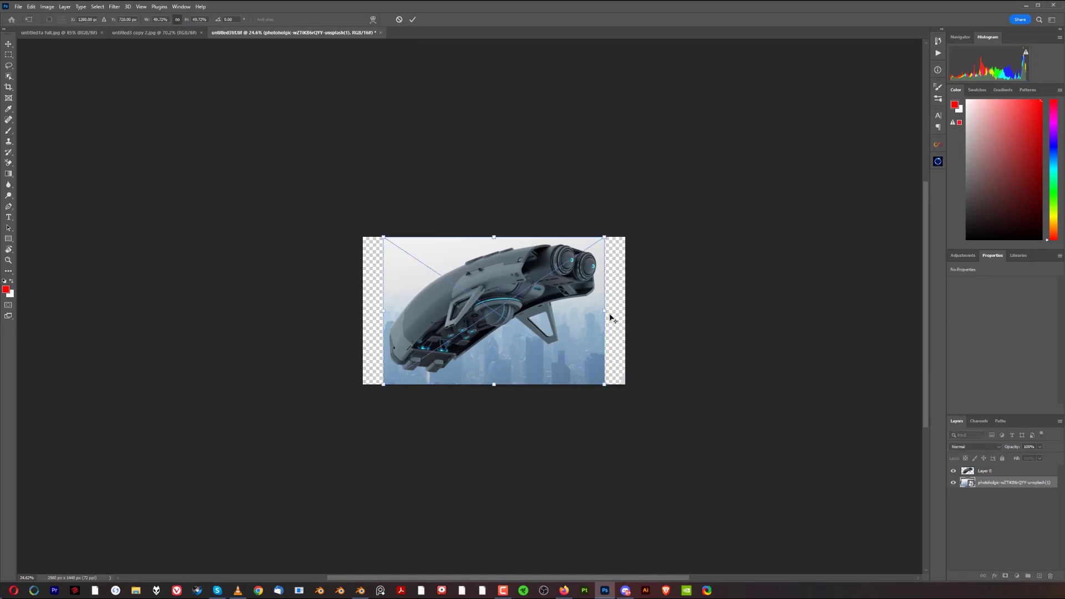
pyautogui.moveTo(608, 312); pyautogui.dragTo(751, 326)
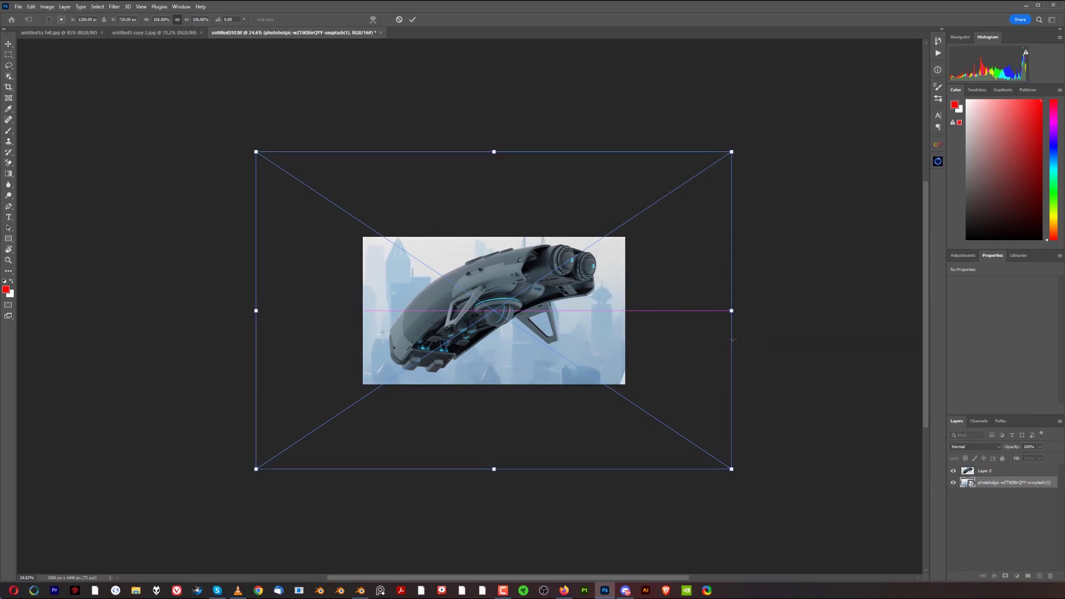
pyautogui.moveTo(547, 279); pyautogui.dragTo(555, 317)
pyautogui.moveTo(740, 345); pyautogui.dragTo(669, 336)
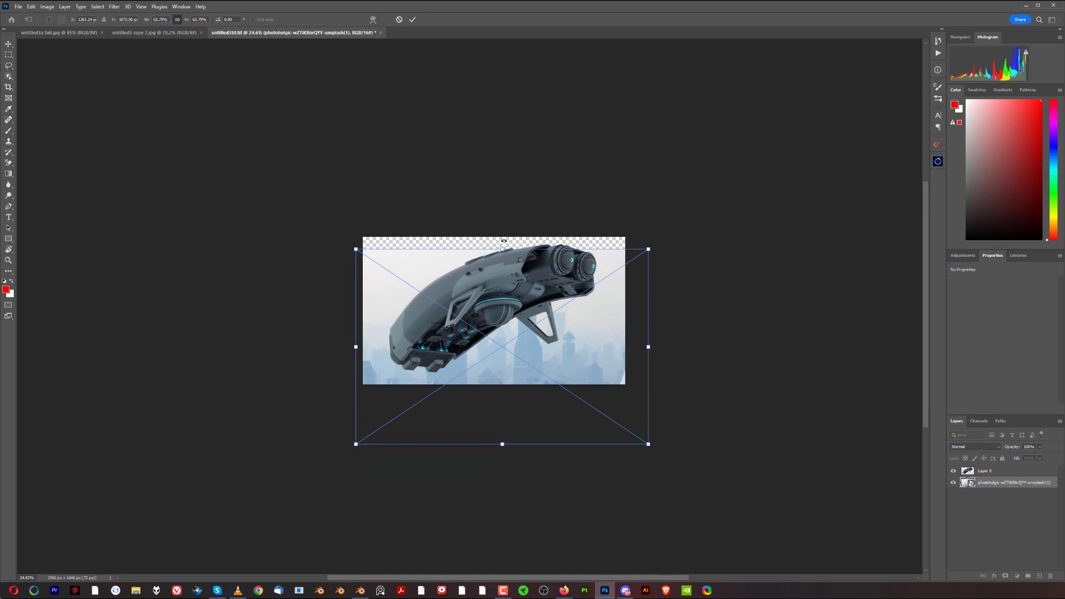
pyautogui.moveTo(505, 250); pyautogui.dragTo(520, 327)
pyautogui.moveTo(508, 367); pyautogui.dragTo(507, 329)
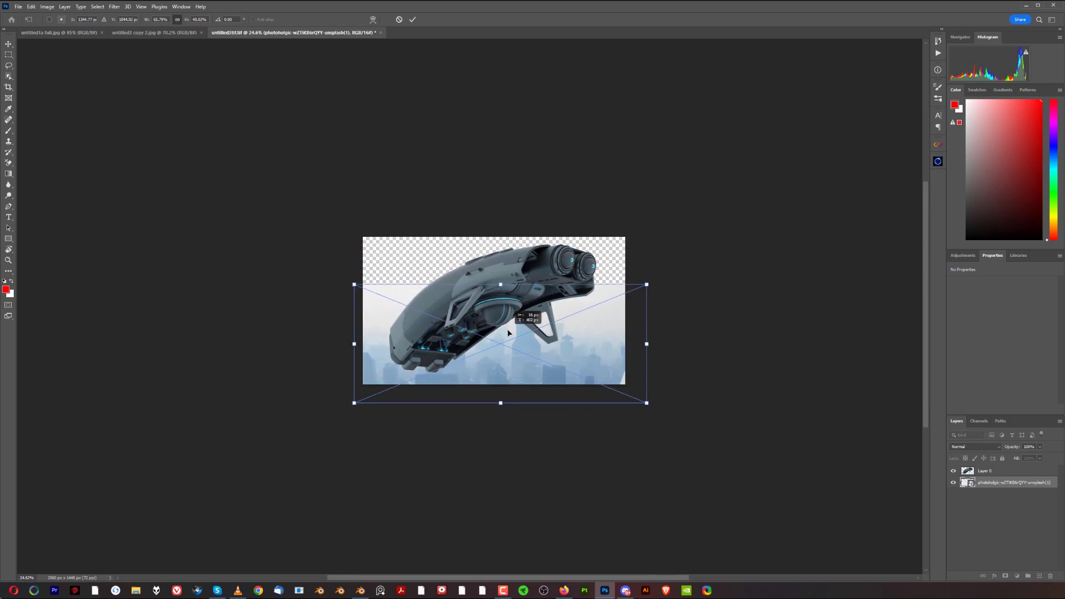
pyautogui.scroll(2, 602, 381)
pyautogui.scroll(2, 603, 381)
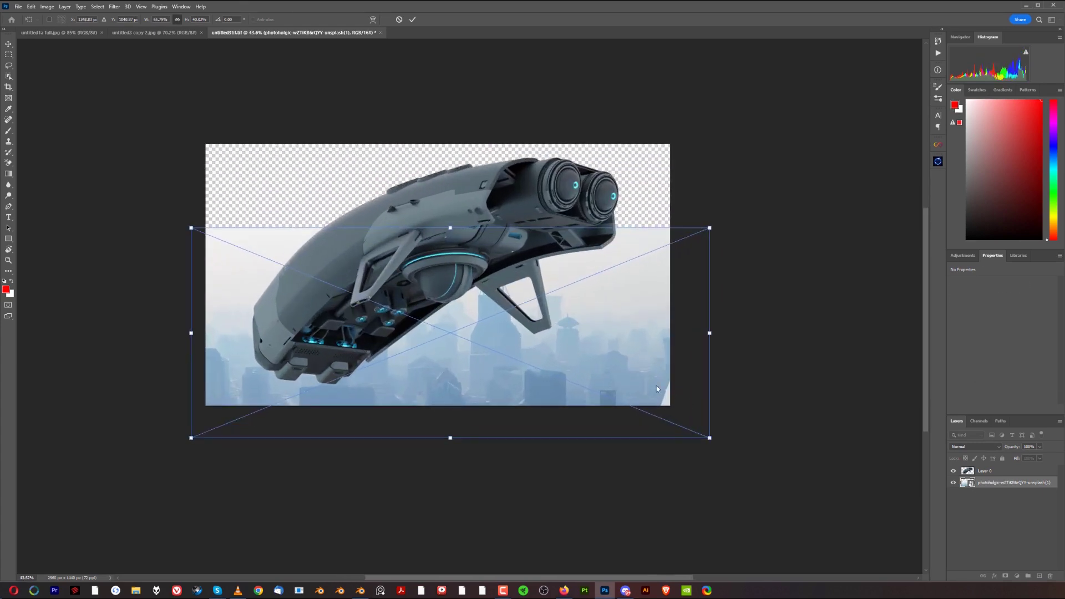
pyautogui.press('Return')
pyautogui.click(985, 471)
# Marquee and clear the leftover sliver at the lower-right edge of the spaceship layer
pyautogui.press('m')
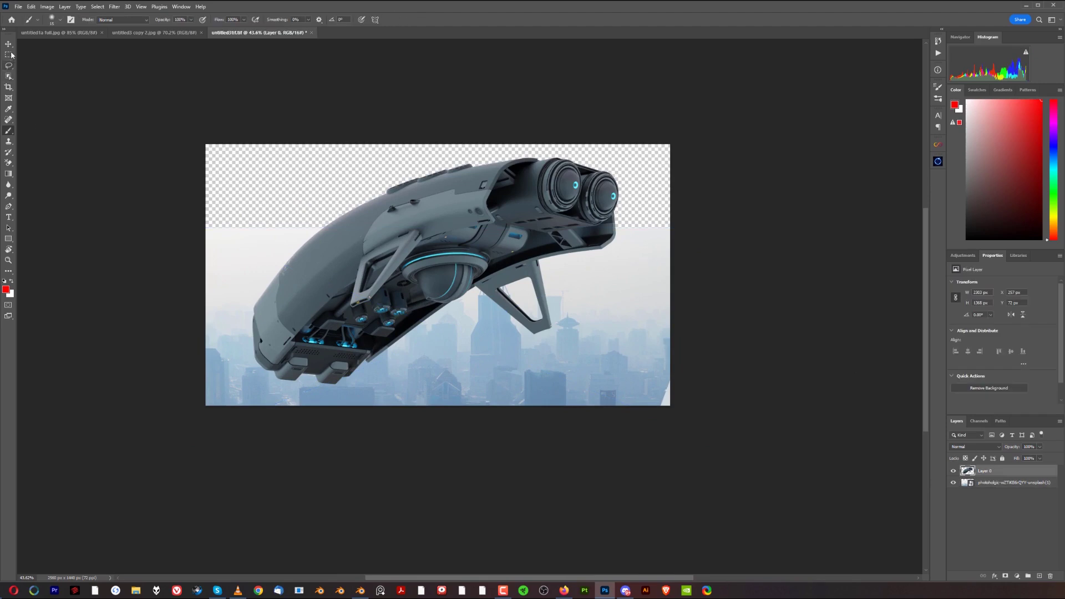
pyautogui.moveTo(653, 354); pyautogui.dragTo(730, 444)
pyautogui.hotkey('ctrl', 'd')
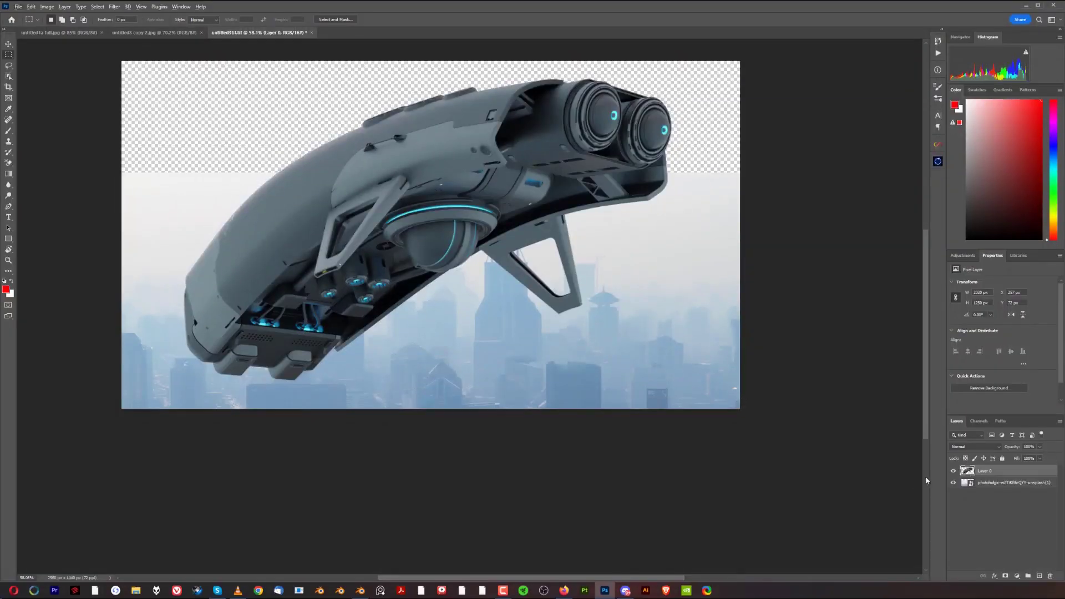
pyautogui.scroll(4, 786, 430)
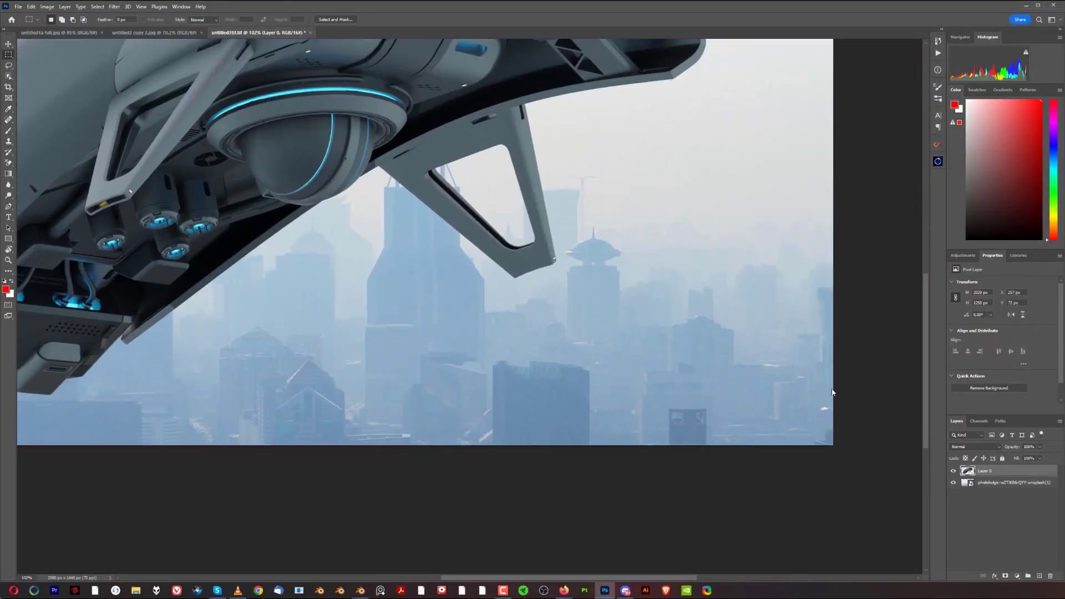
pyautogui.scroll(-5, 840, 411)
# Shift the skyline photo layer slightly to the right with Free Transform
pyautogui.click(998, 483)
pyautogui.scroll(2, 799, 452)
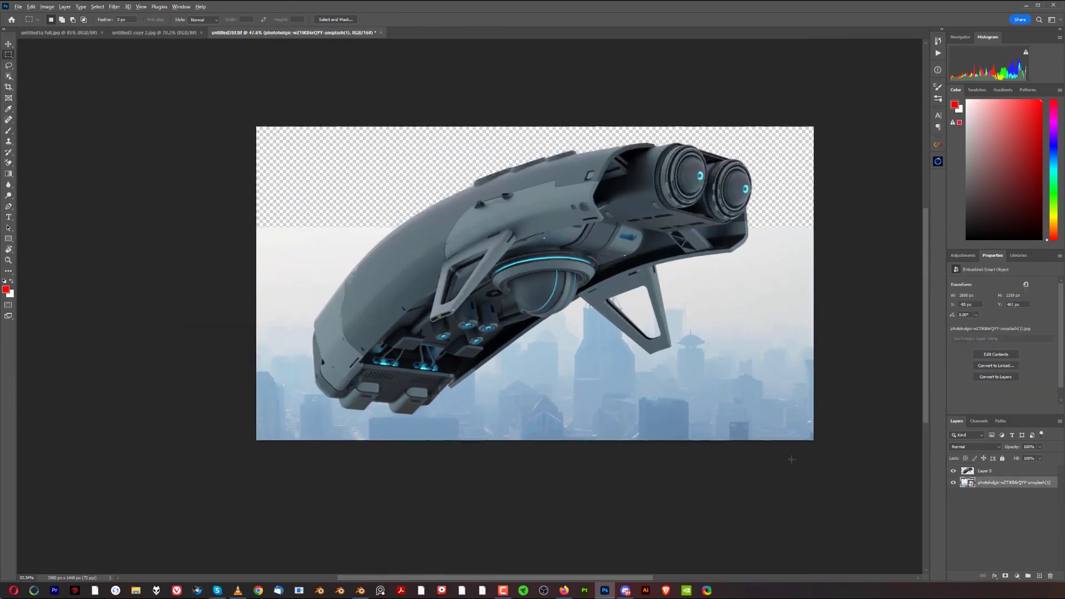
pyautogui.hotkey('ctrl', 't')
pyautogui.moveTo(630, 388); pyautogui.dragTo(644, 390)
pyautogui.scroll(-2, 642, 391)
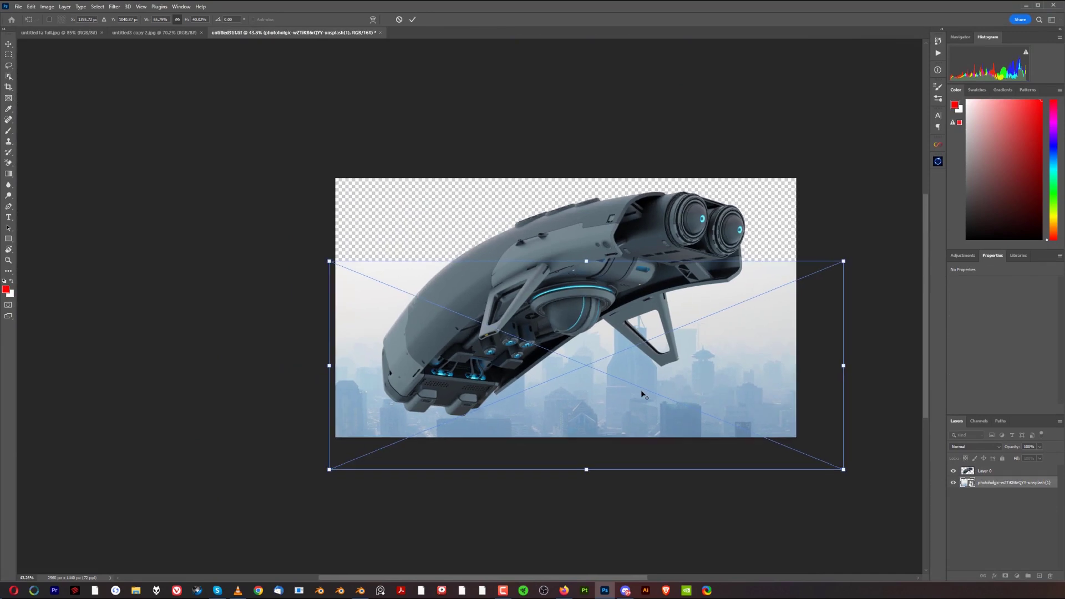
pyautogui.moveTo(517, 314); pyautogui.dragTo(456, 304)
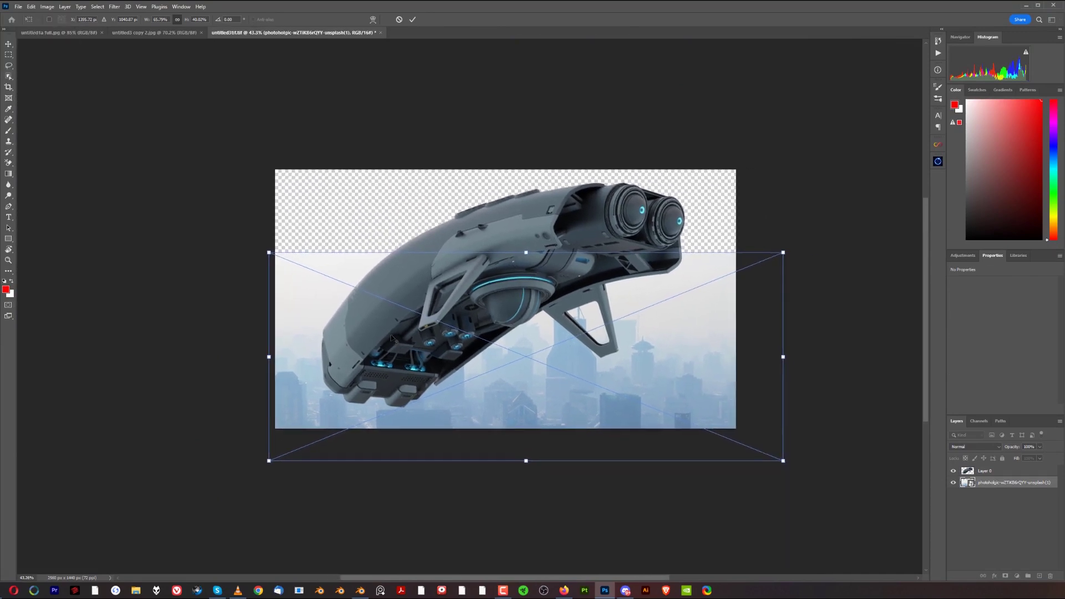
pyautogui.scroll(3, 380, 333)
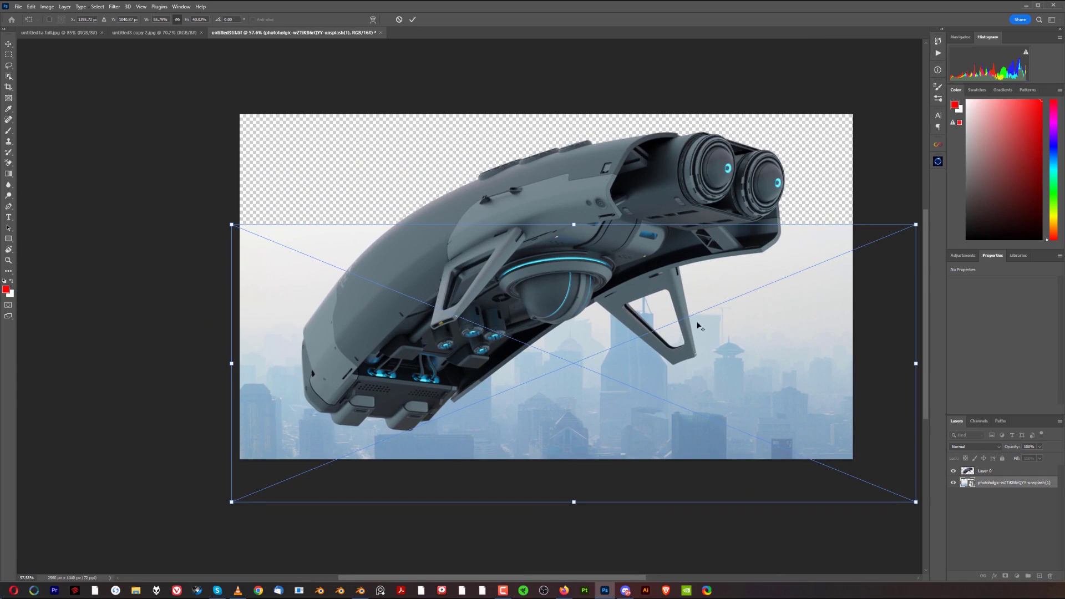
pyautogui.scroll(-1, 698, 326)
pyautogui.scroll(-1, 543, 289)
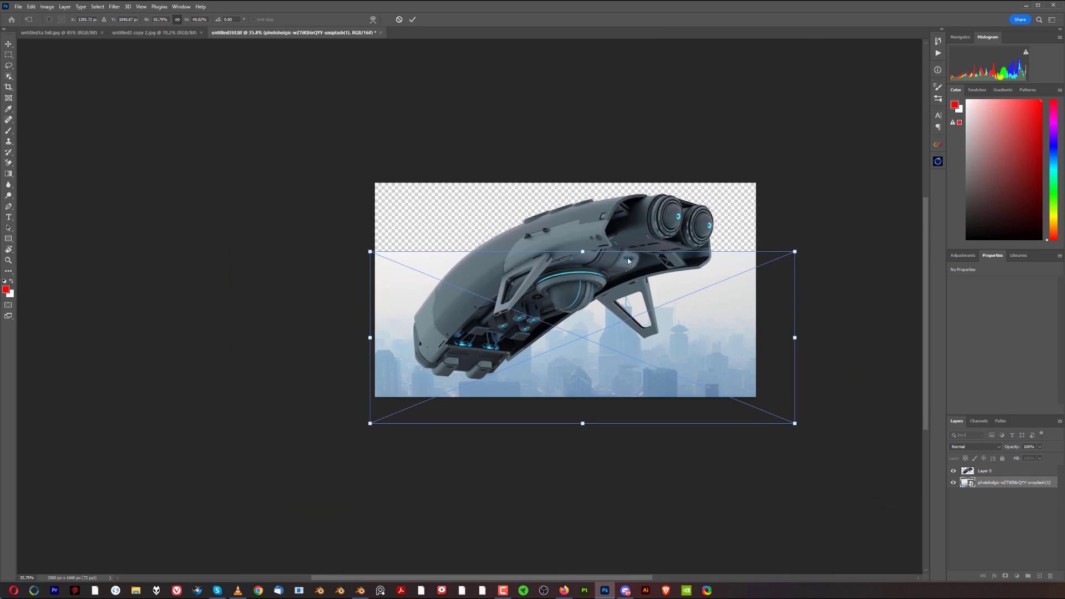
# Duplicate the skyline photo, rotate the copy 180° and move it up into the empty top
pyautogui.click(11, 45)
pyautogui.hotkey('ctrl', 'j')
pyautogui.hotkey('ctrl', 't')
pyautogui.moveTo(817, 242); pyautogui.dragTo(395, 429)
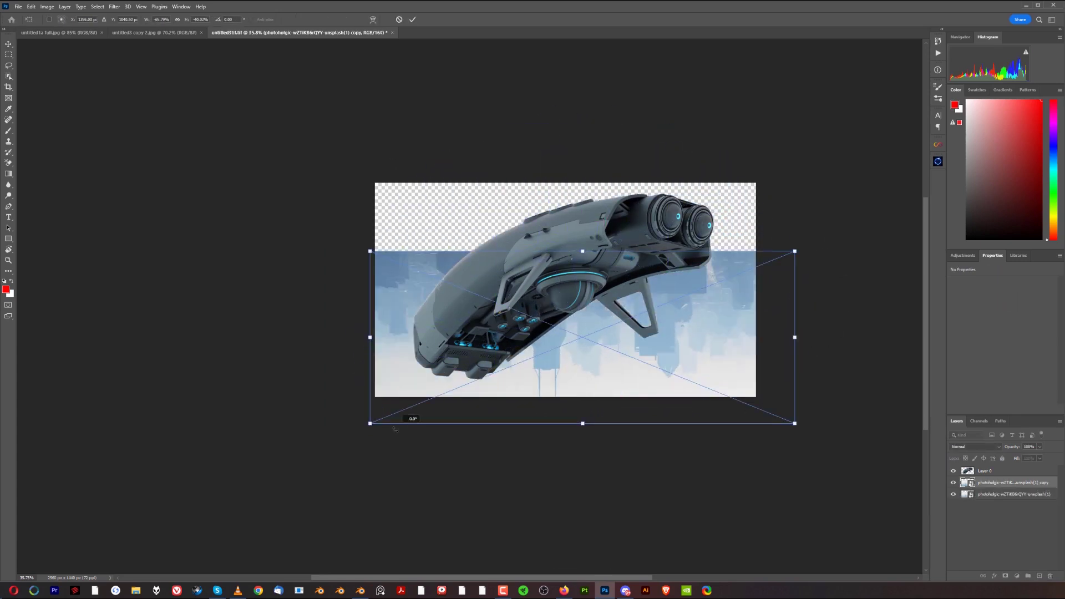
pyautogui.moveTo(575, 350); pyautogui.dragTo(556, 269)
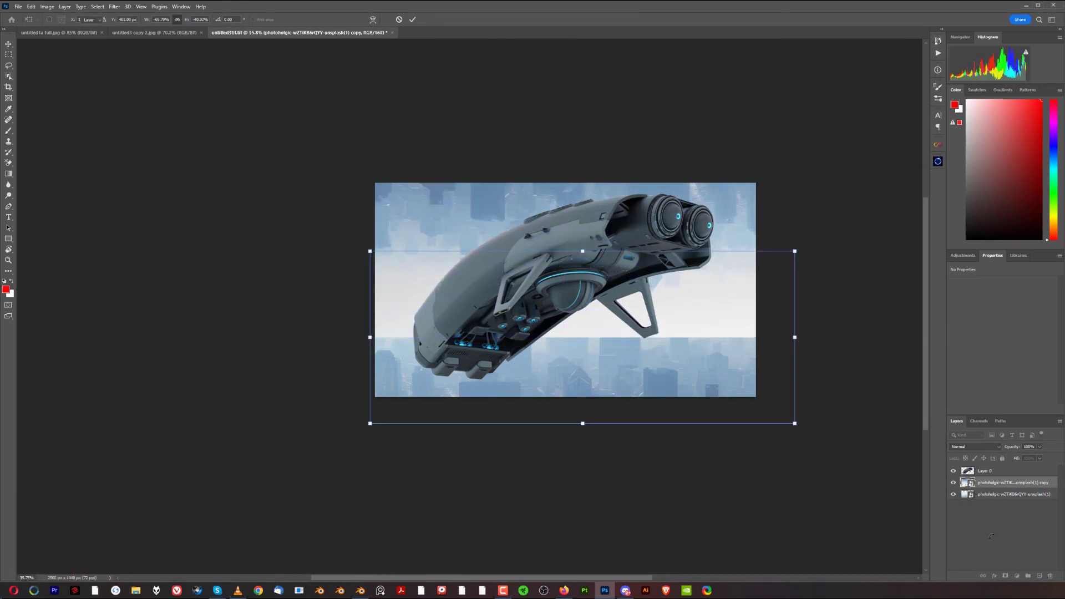
# Commit the upside-down copy's placement and add a layer mask to it
pyautogui.click(1003, 568)
pyautogui.click(989, 483)
pyautogui.click(1005, 576)
# Try a vertical Gradient on the copy's mask, then undo it
pyautogui.click(8, 174)
pyautogui.scroll(1, 588, 355)
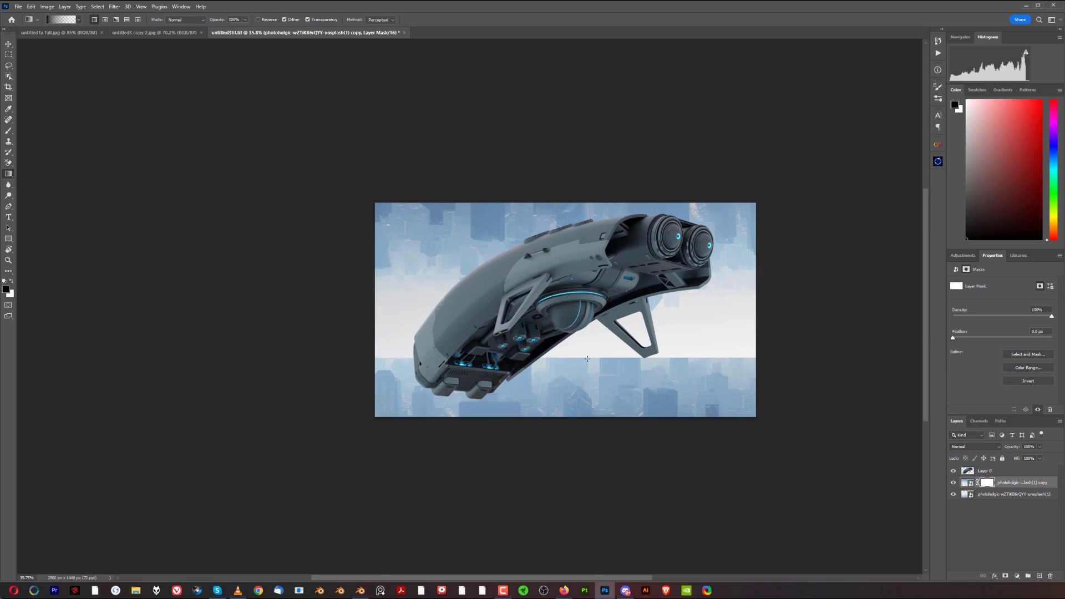
pyautogui.scroll(3, 591, 361)
pyautogui.moveTo(583, 137); pyautogui.dragTo(611, 295)
pyautogui.hotkey('ctrl', 'z')
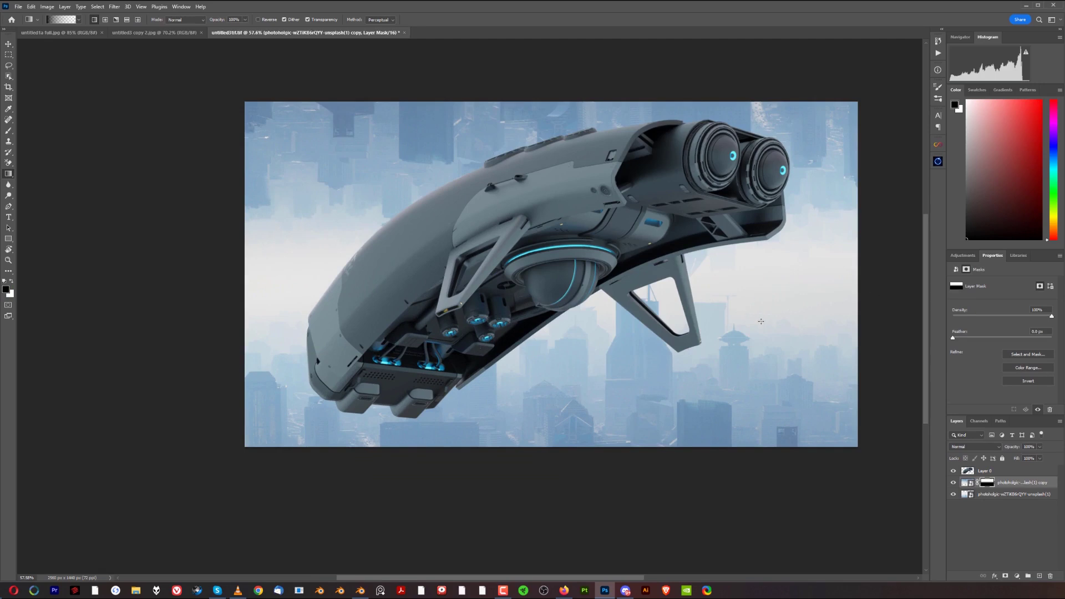
pyautogui.scroll(-3, 686, 313)
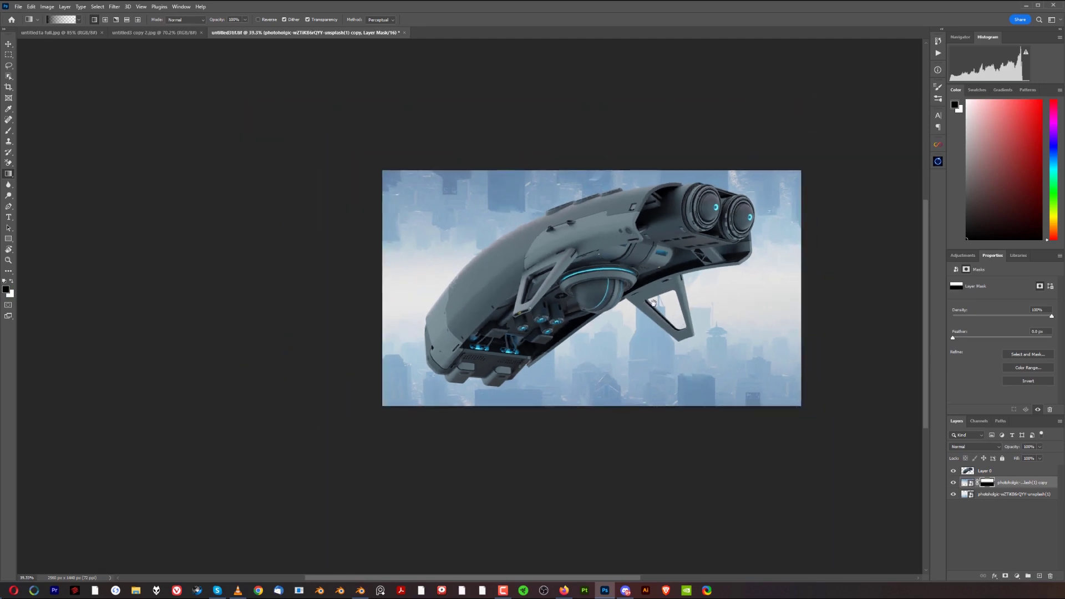
pyautogui.moveTo(644, 305); pyautogui.dragTo(555, 295)
pyautogui.click(995, 498)
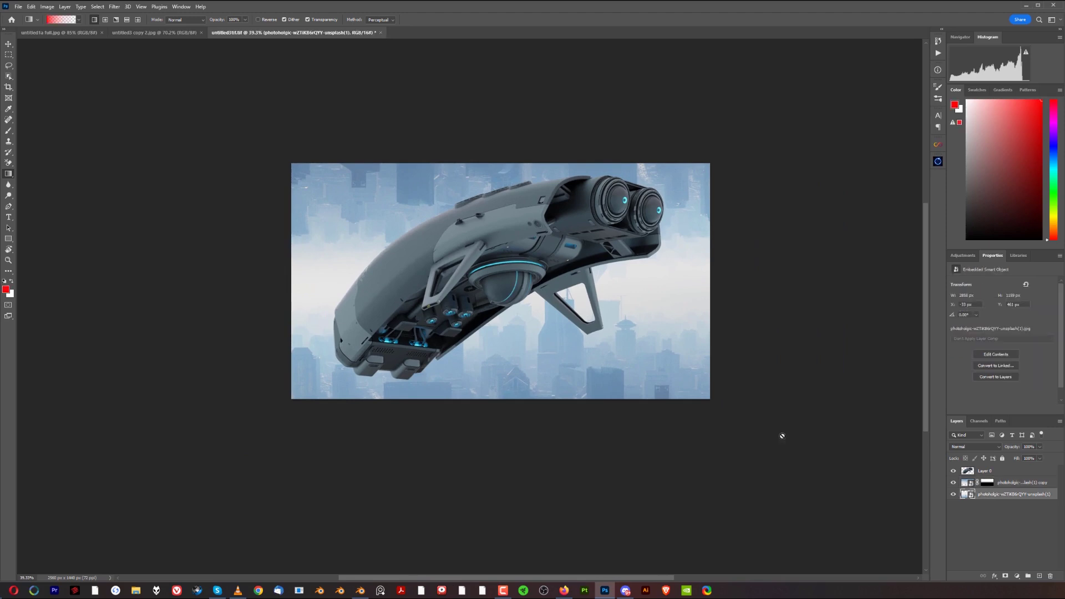
# Move the original skyline layer up about 53 px and commit
pyautogui.hotkey('ctrl', 't')
pyautogui.moveTo(562, 352); pyautogui.dragTo(563, 324)
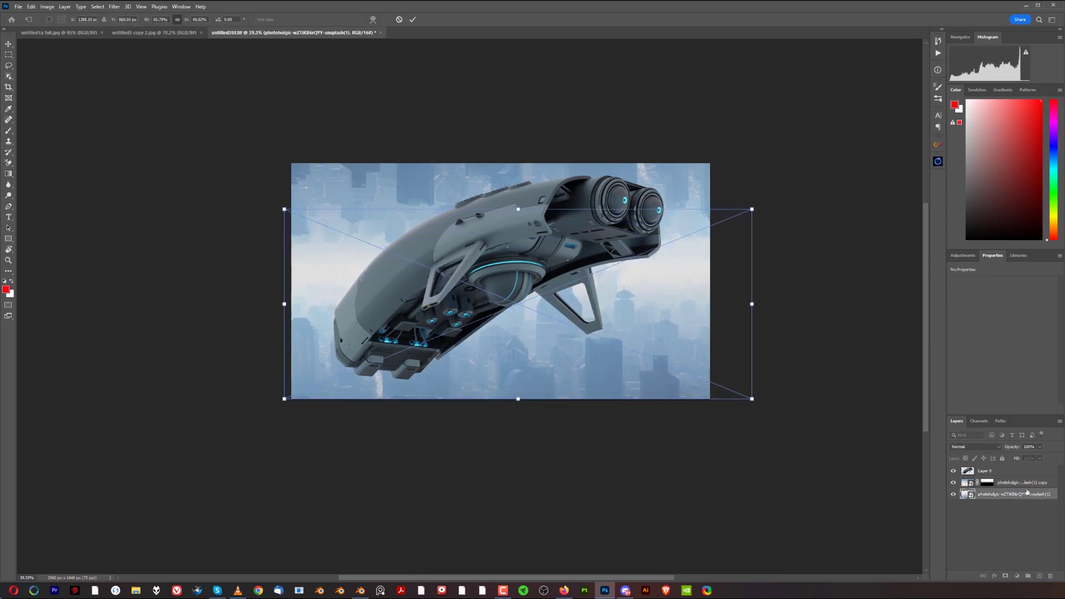
pyautogui.click(1012, 471)
# Nudge the upside-down skyline copy slightly down and apply its transform
pyautogui.click(980, 483)
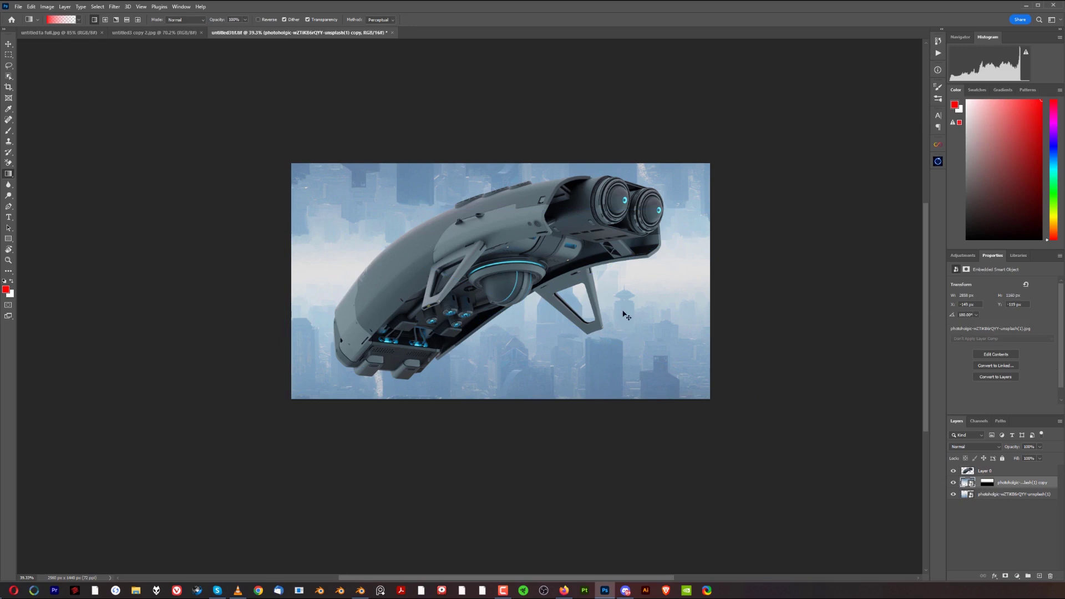
pyautogui.hotkey('ctrl', 't')
pyautogui.moveTo(547, 207); pyautogui.dragTo(547, 219)
pyautogui.scroll(3, 322, 267)
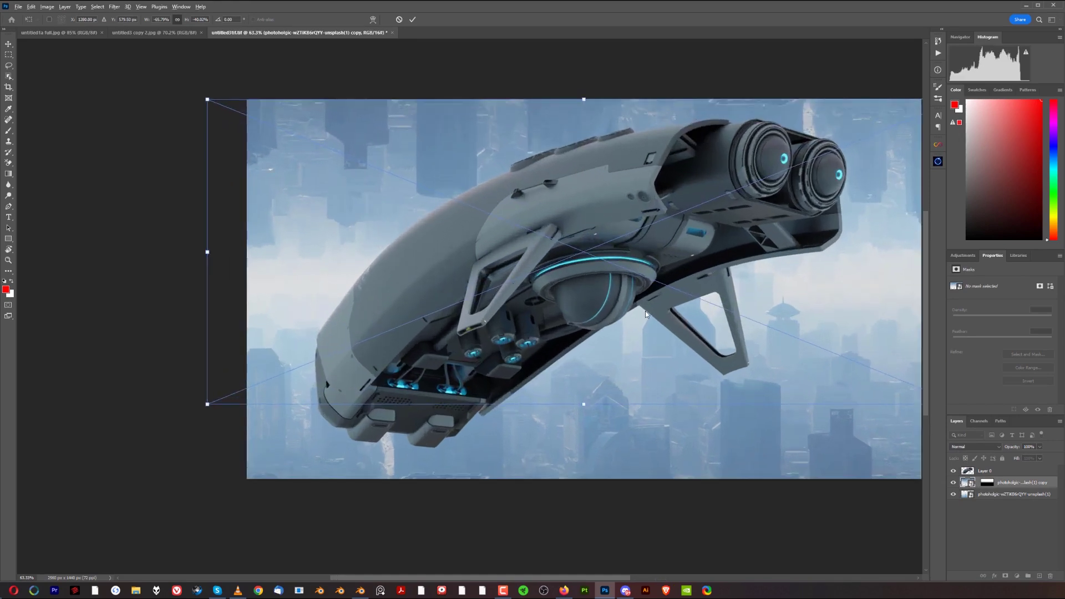
pyautogui.scroll(-2, 646, 314)
pyautogui.moveTo(696, 301); pyautogui.dragTo(623, 281)
pyautogui.scroll(3, 399, 392)
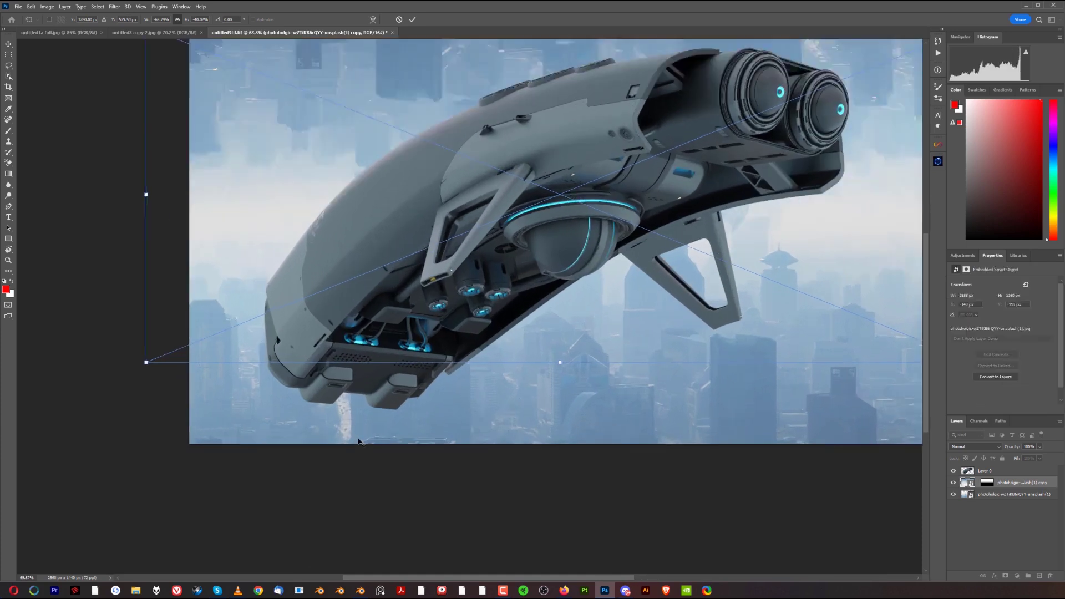
pyautogui.scroll(1, 359, 442)
pyautogui.click(40, 138)
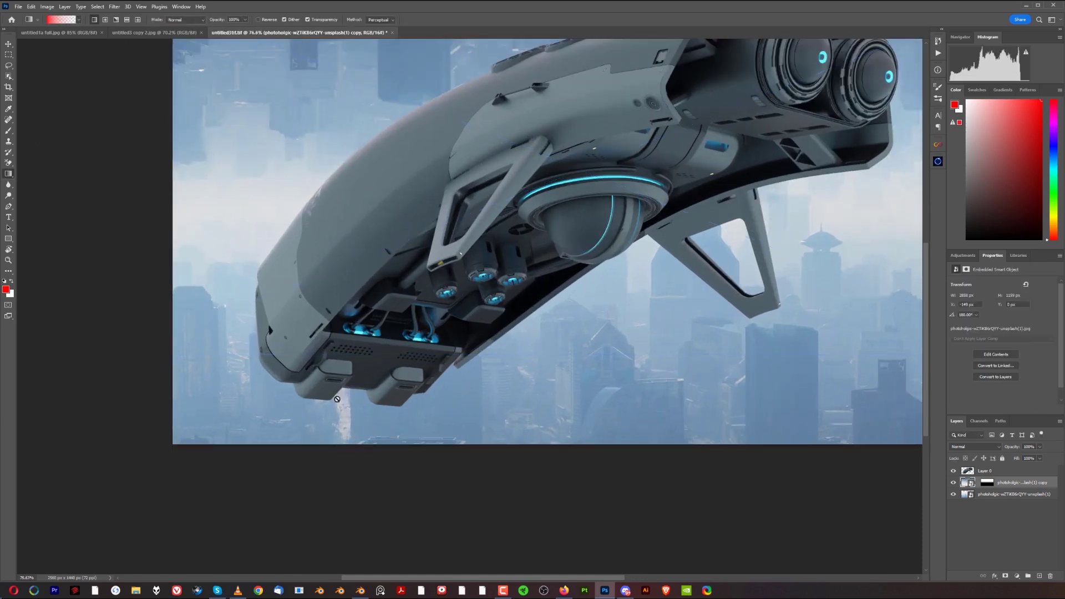
pyautogui.scroll(-6, 419, 357)
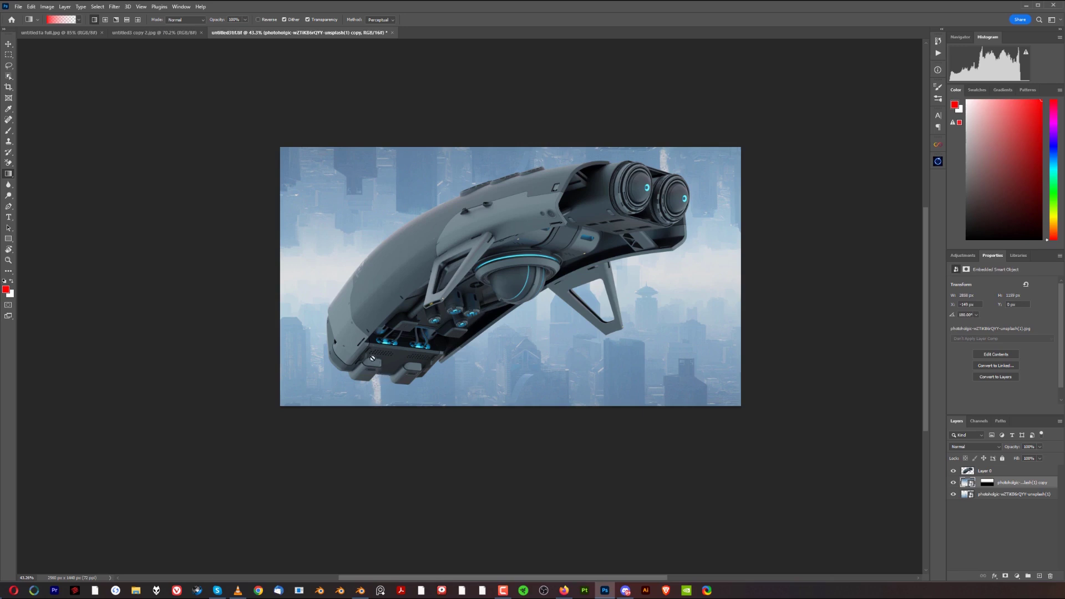
pyautogui.scroll(3, 380, 380)
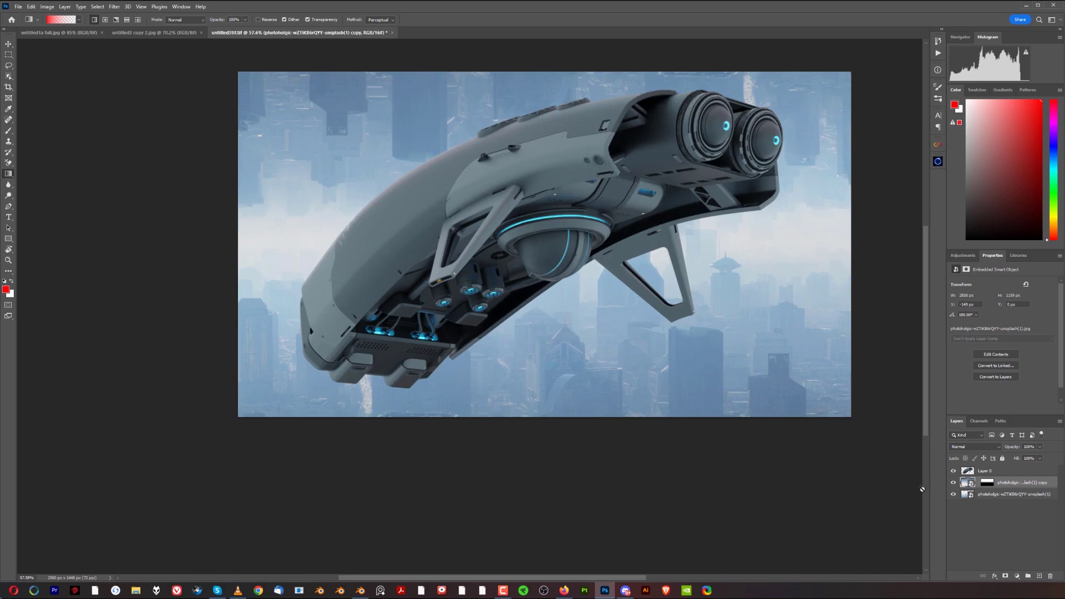
pyautogui.click(972, 495)
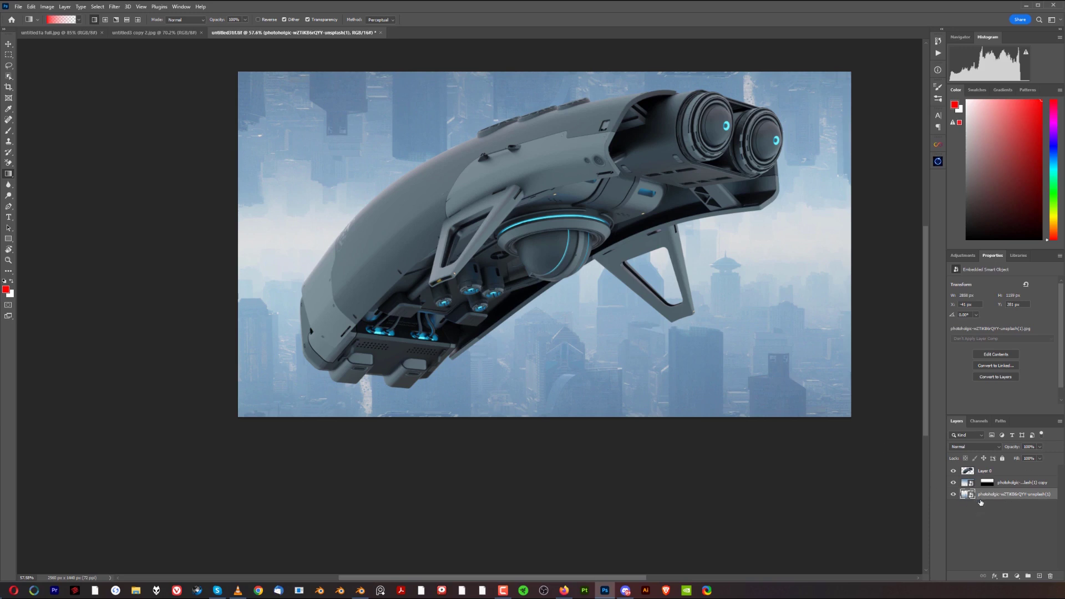
# Rasterize the bottom skyline layer from the Layers panel's right-click Rasterize Layer option
pyautogui.rightClick(999, 496)
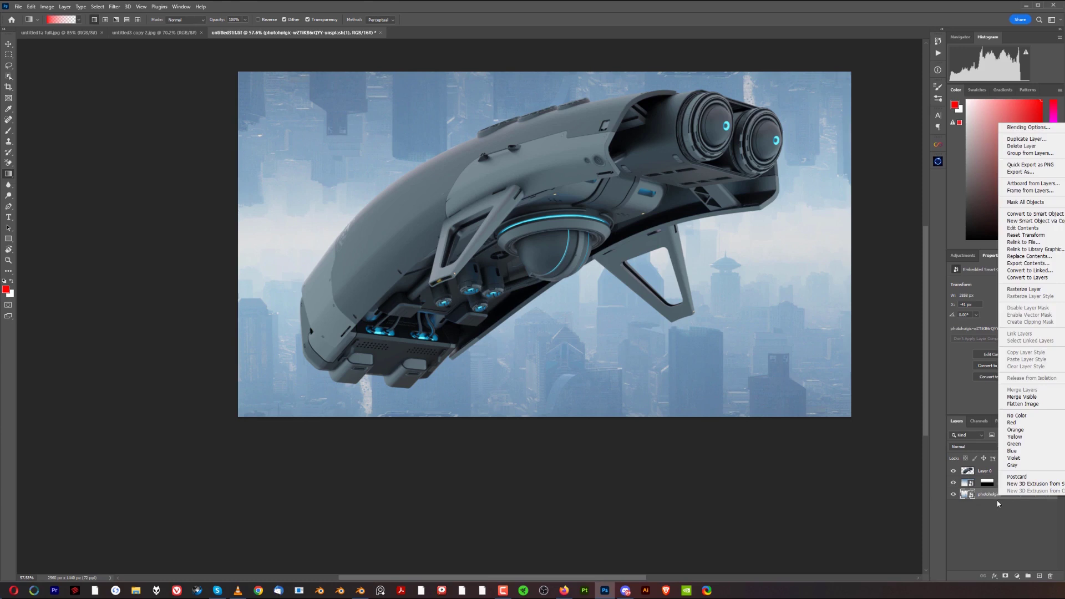
pyautogui.click(975, 516)
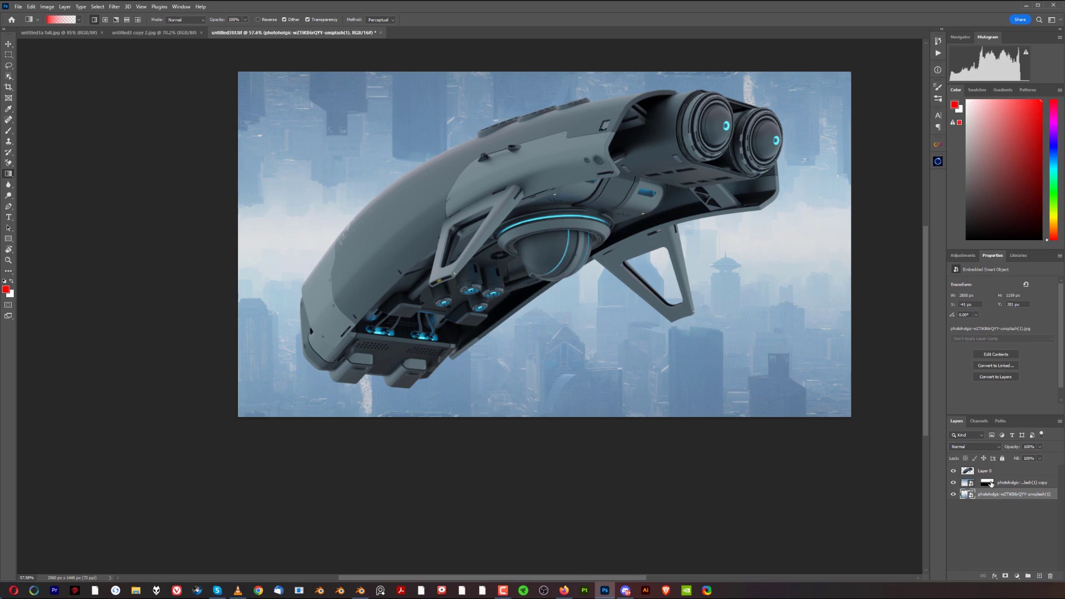
pyautogui.rightClick(1011, 496)
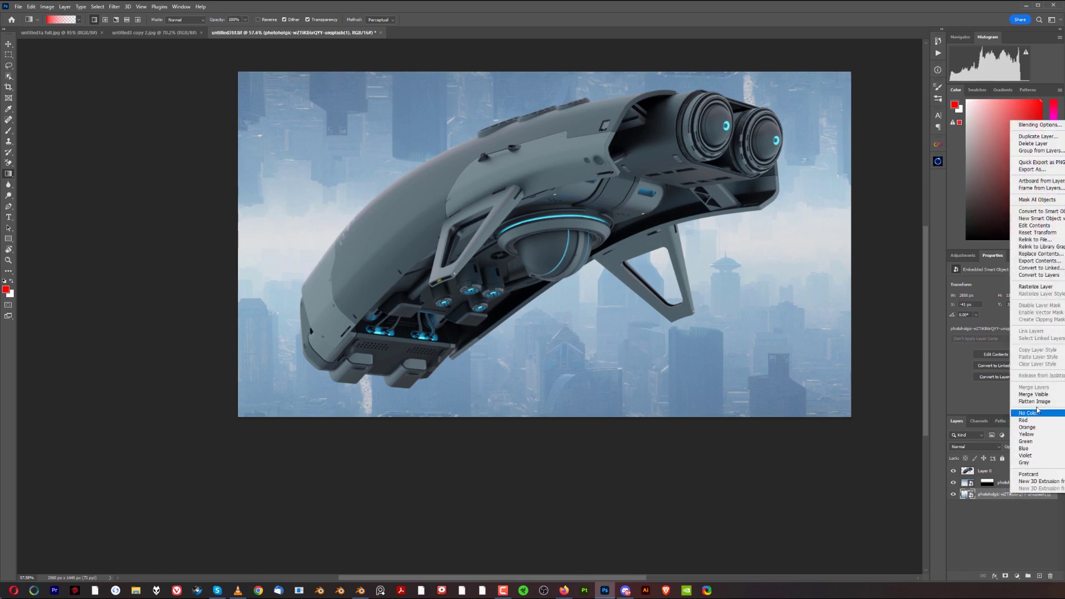
pyautogui.click(1036, 286)
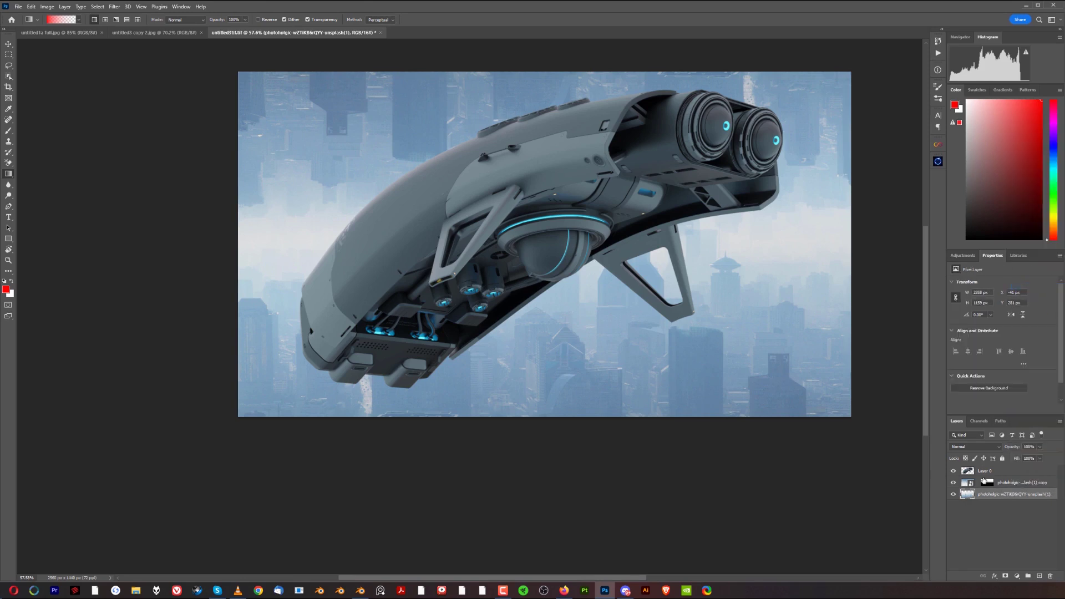
pyautogui.press('m')
# Select the narrow gap strip below the ship and Content-Aware Fill it onto a new layer
pyautogui.moveTo(347, 351); pyautogui.dragTo(383, 417)
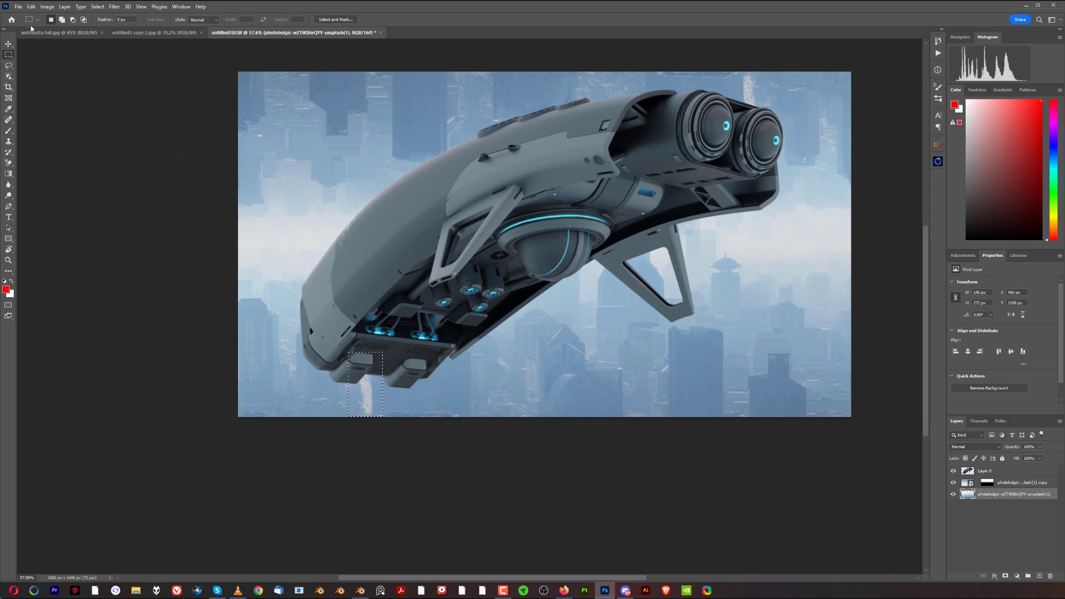
pyautogui.hotkey('ctrl', 'd')
pyautogui.moveTo(354, 364); pyautogui.dragTo(380, 417)
pyautogui.click(31, 6)
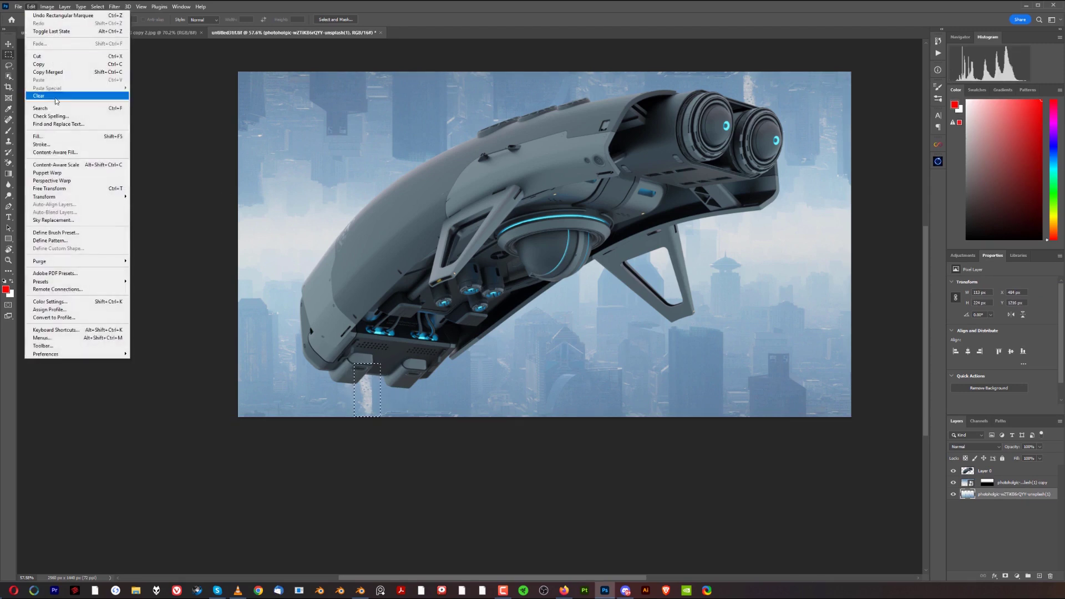
pyautogui.click(64, 154)
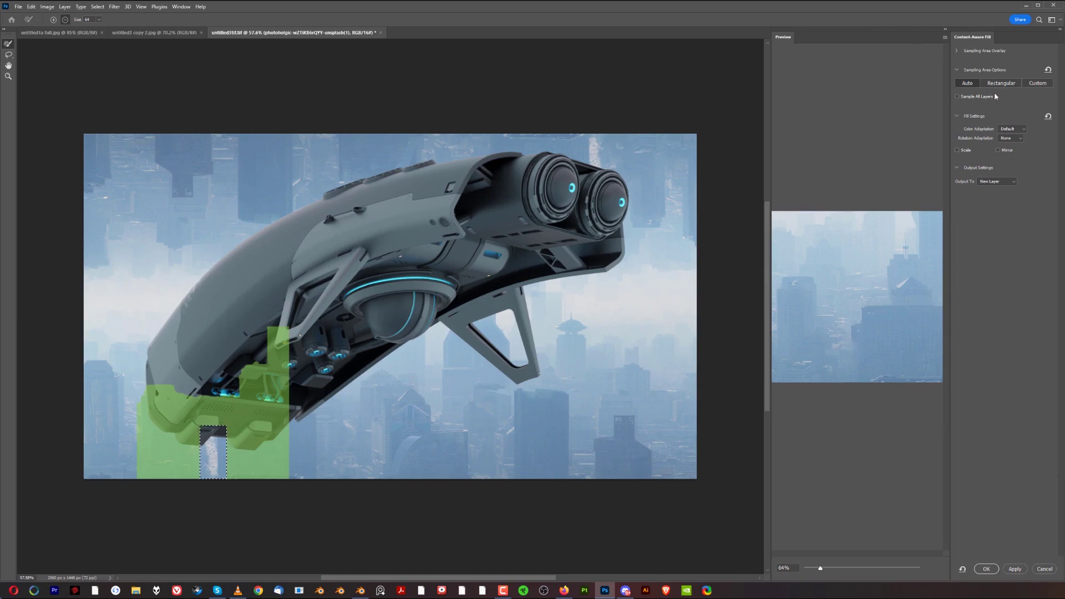
pyautogui.click(987, 569)
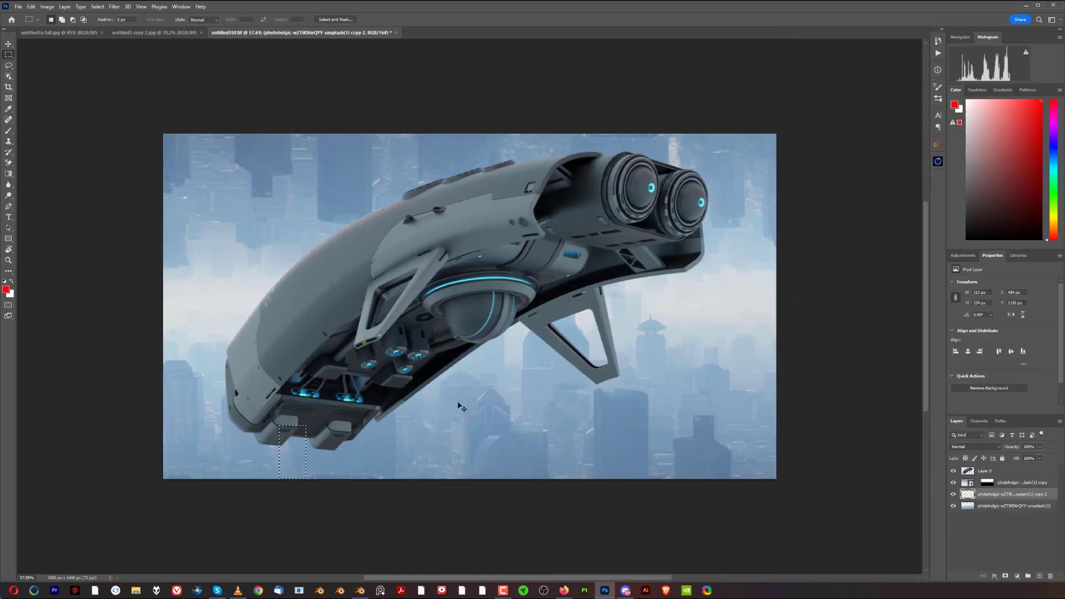
# Deselect, then rasterize the mirrored skyline copy layer
pyautogui.hotkey('ctrl', 'd')
pyautogui.scroll(-4, 481, 396)
pyautogui.scroll(2, 478, 380)
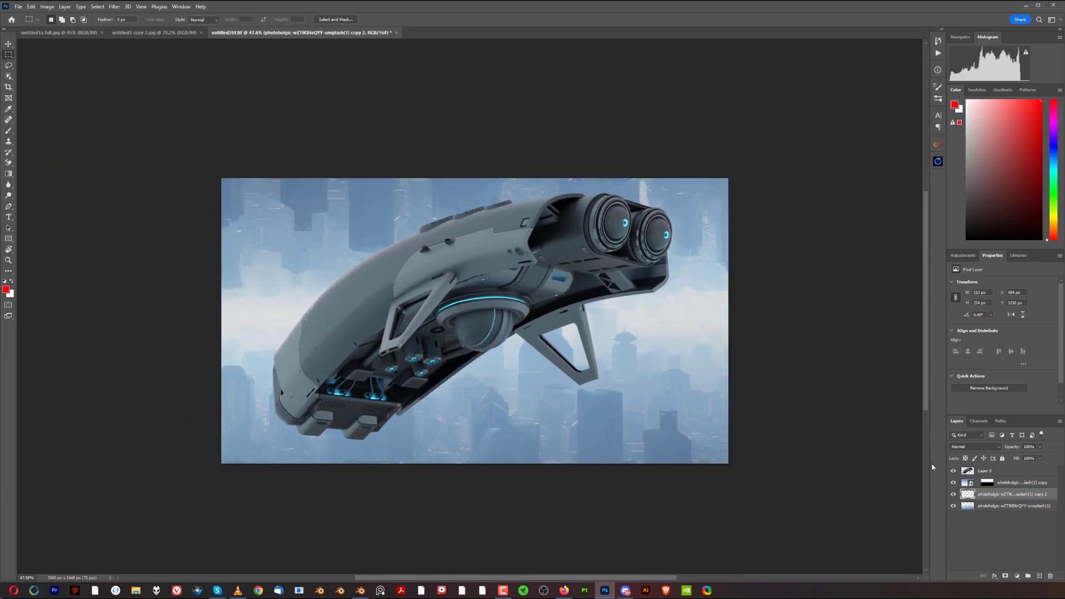
pyautogui.click(970, 485)
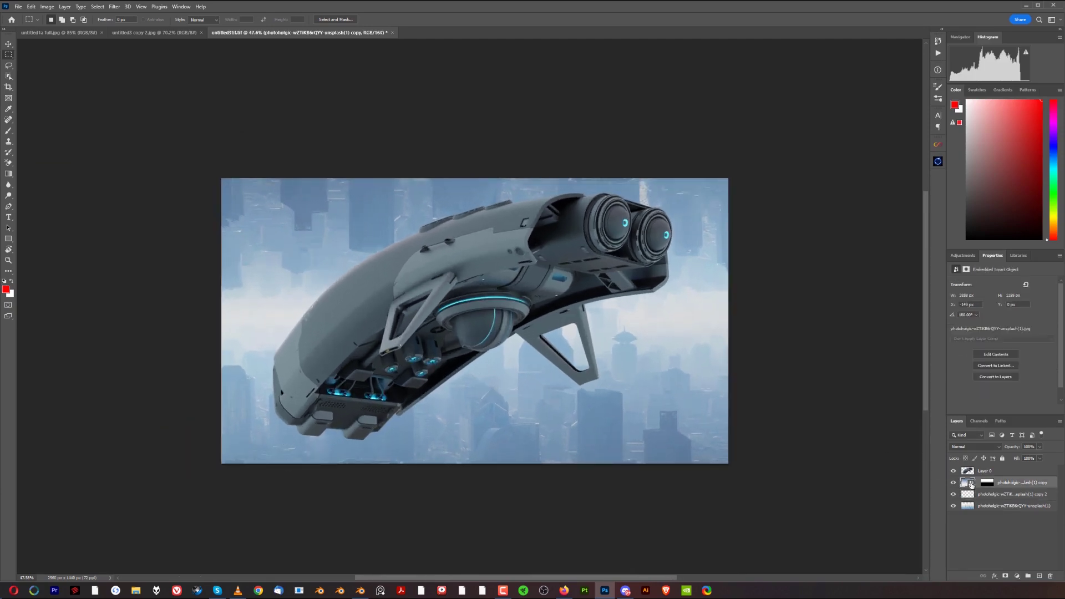
pyautogui.rightClick(1033, 483)
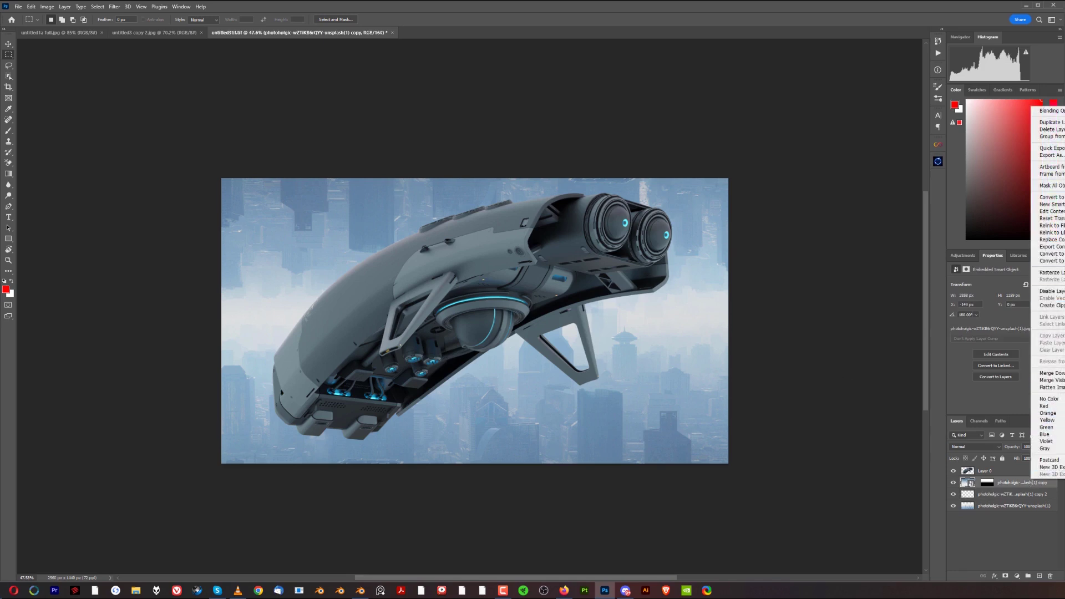
pyautogui.click(1049, 273)
# Content-Aware Fill the gap above the twin engines onto a new layer and deselect
pyautogui.moveTo(633, 170); pyautogui.dragTo(659, 216)
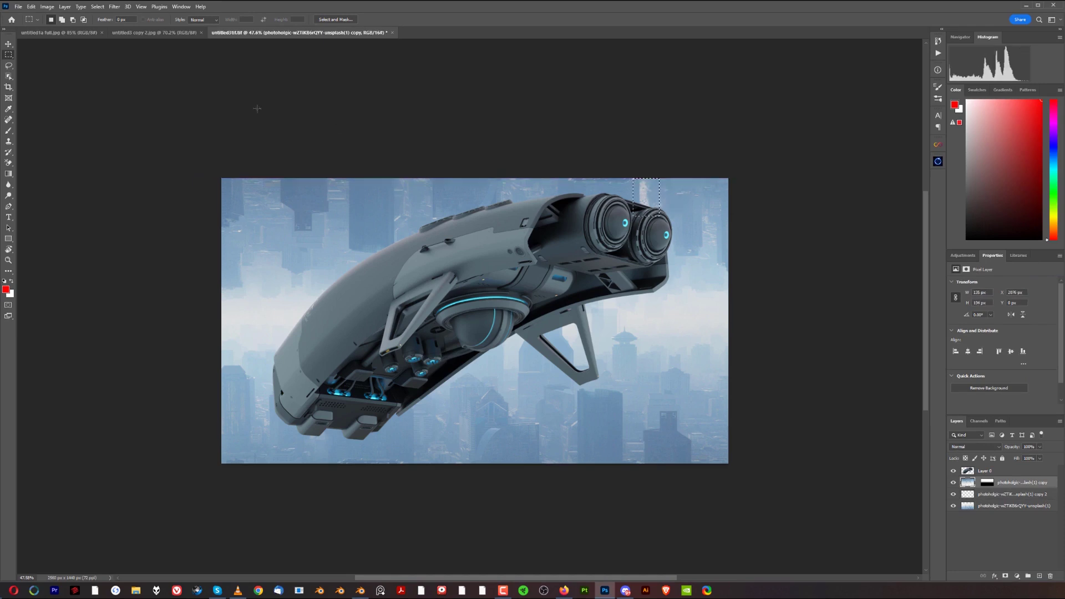
pyautogui.click(28, 8)
pyautogui.click(62, 152)
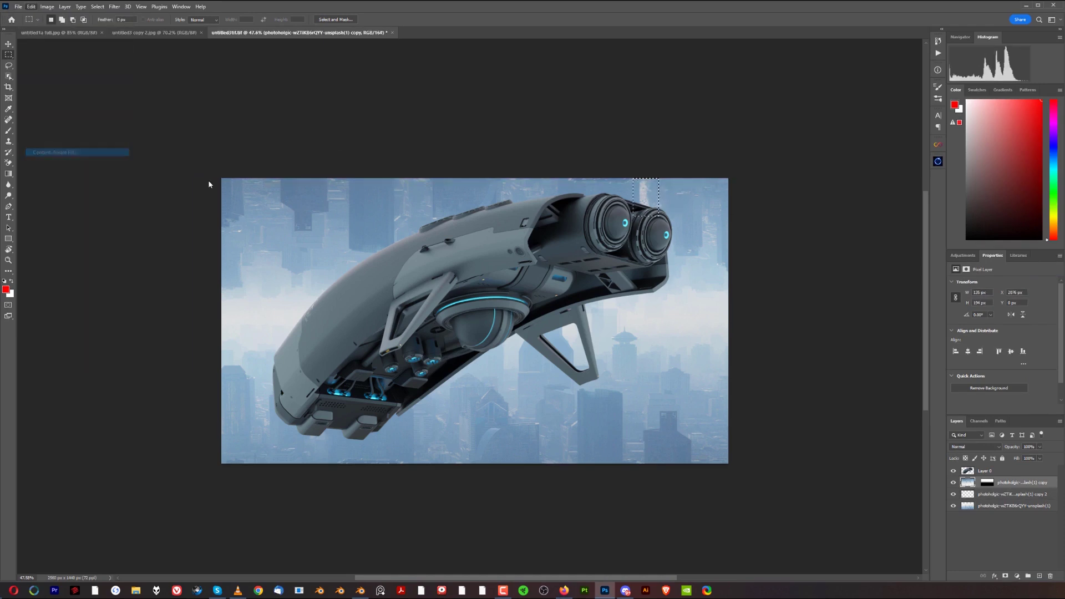
pyautogui.click(987, 567)
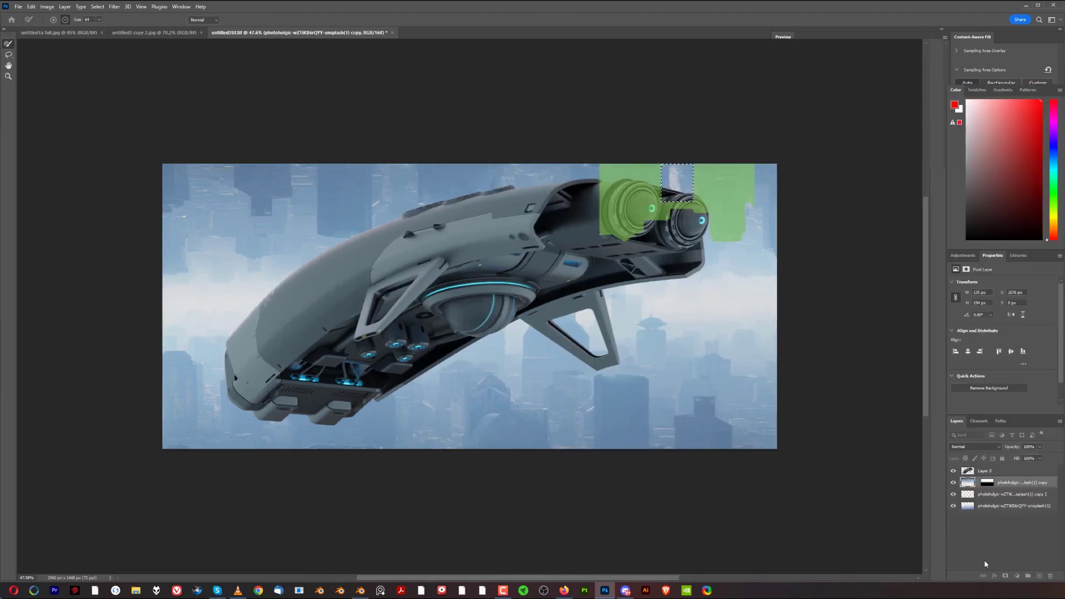
pyautogui.hotkey('ctrl', 'd')
pyautogui.scroll(1, 472, 305)
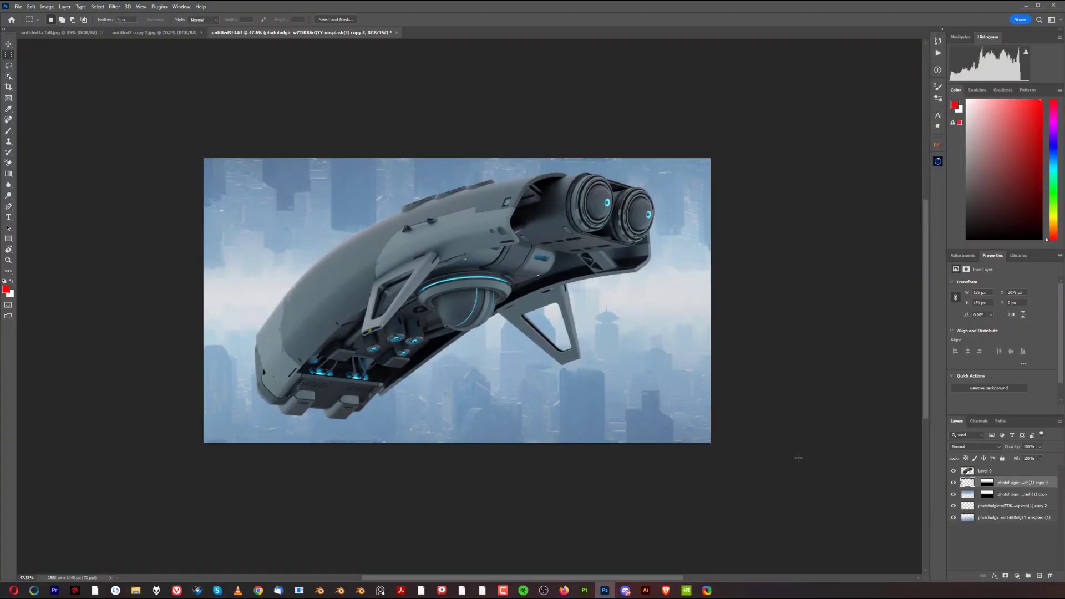
pyautogui.keyDown('shift'); pyautogui.click(1017, 519); pyautogui.keyUp('shift')
# Merge the four selected skyline layers into one layer with Merge Layers
pyautogui.rightClick(1015, 520)
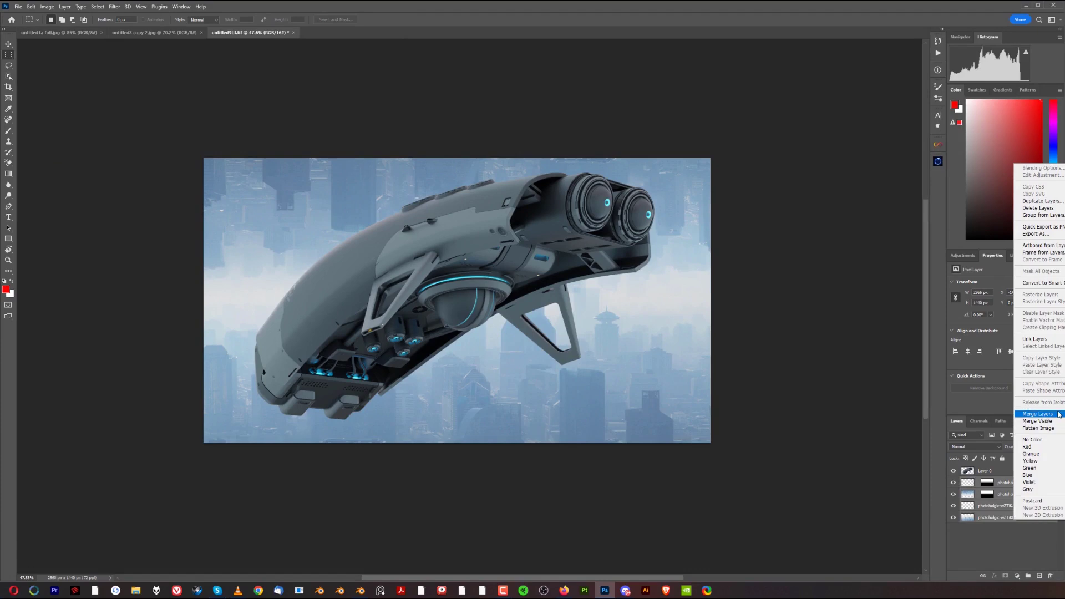
pyautogui.click(1040, 413)
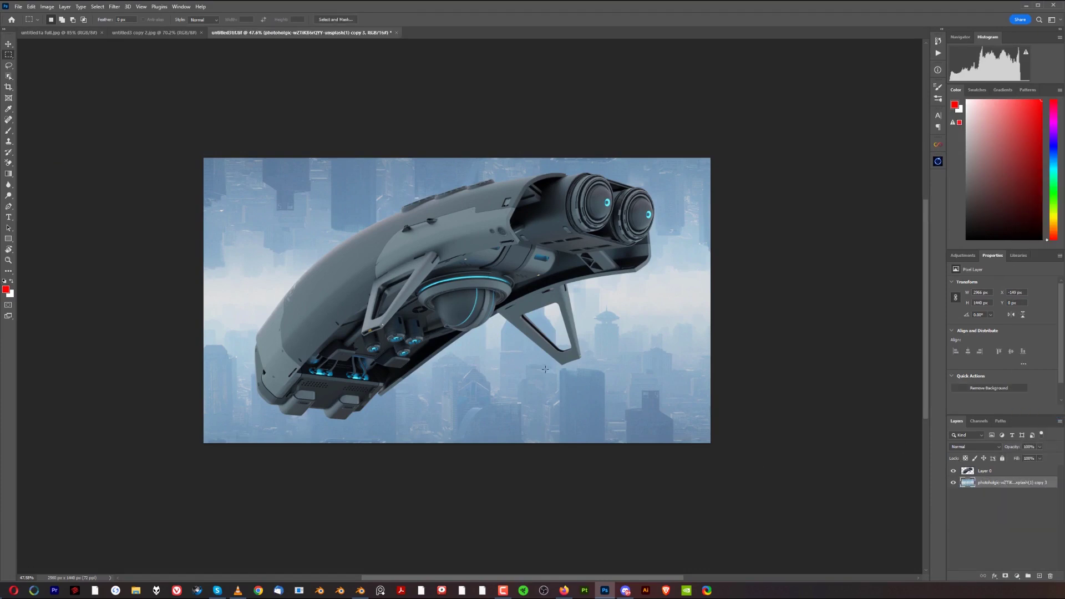
pyautogui.click(113, 7)
pyautogui.moveTo(140, 127)
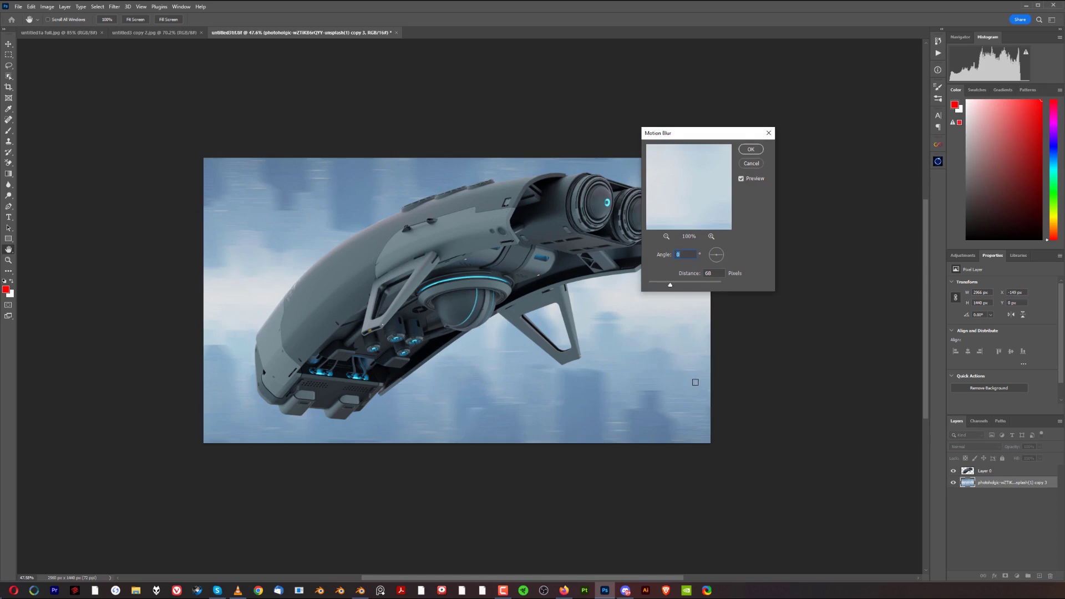
# Apply a 0° Motion Blur with a 173-pixel distance to the merged skyline
pyautogui.moveTo(661, 288)
pyautogui.mouseDown()
pyautogui.moveTo(683, 286)
pyautogui.moveTo(661, 287)
pyautogui.mouseUp()
pyautogui.click(749, 149)
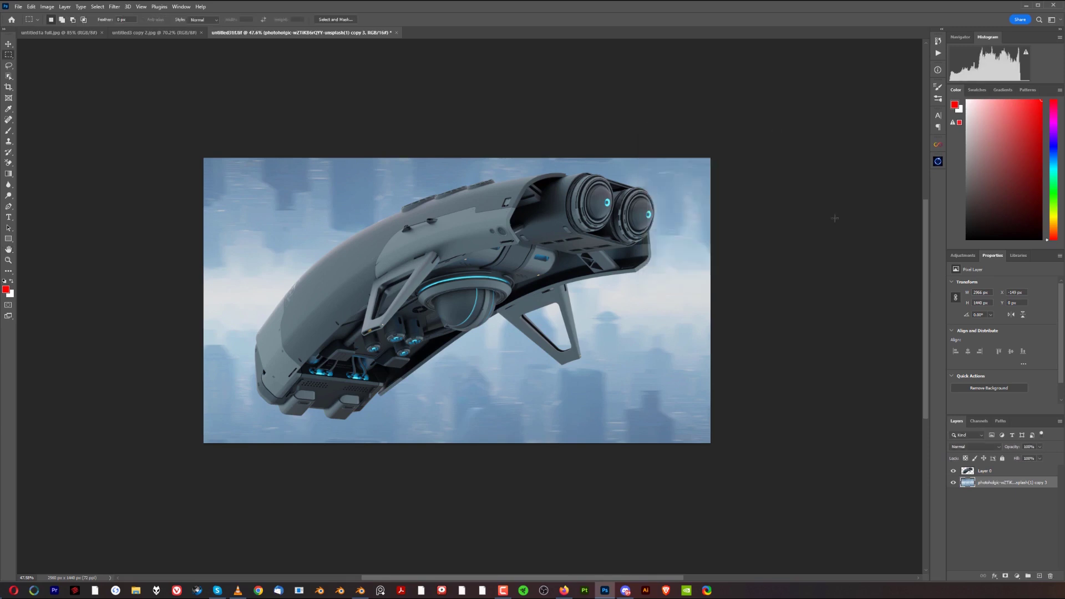
pyautogui.click(986, 471)
pyautogui.scroll(2, 337, 236)
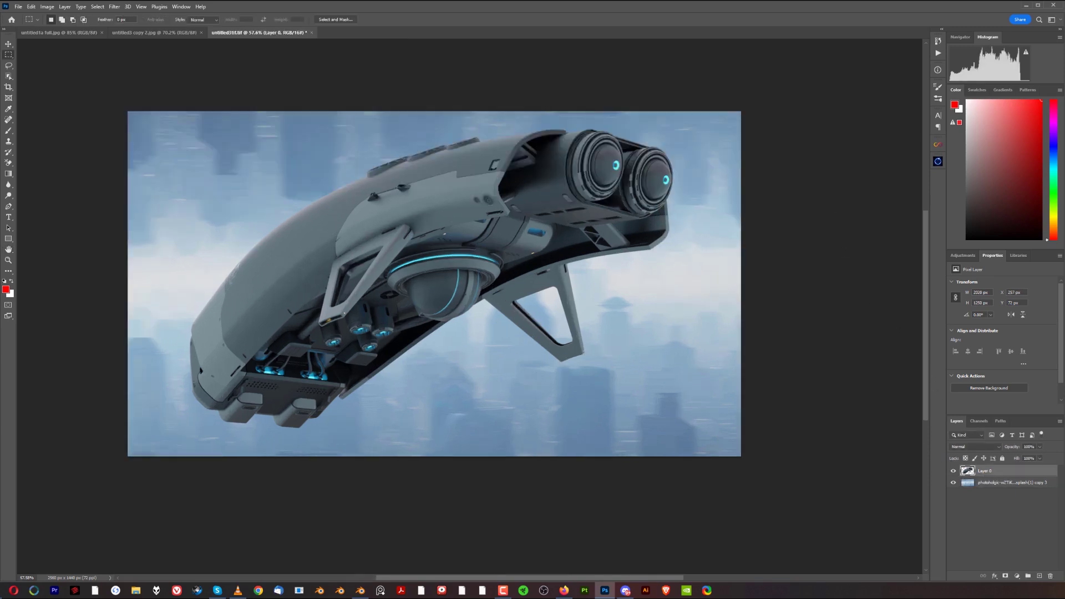
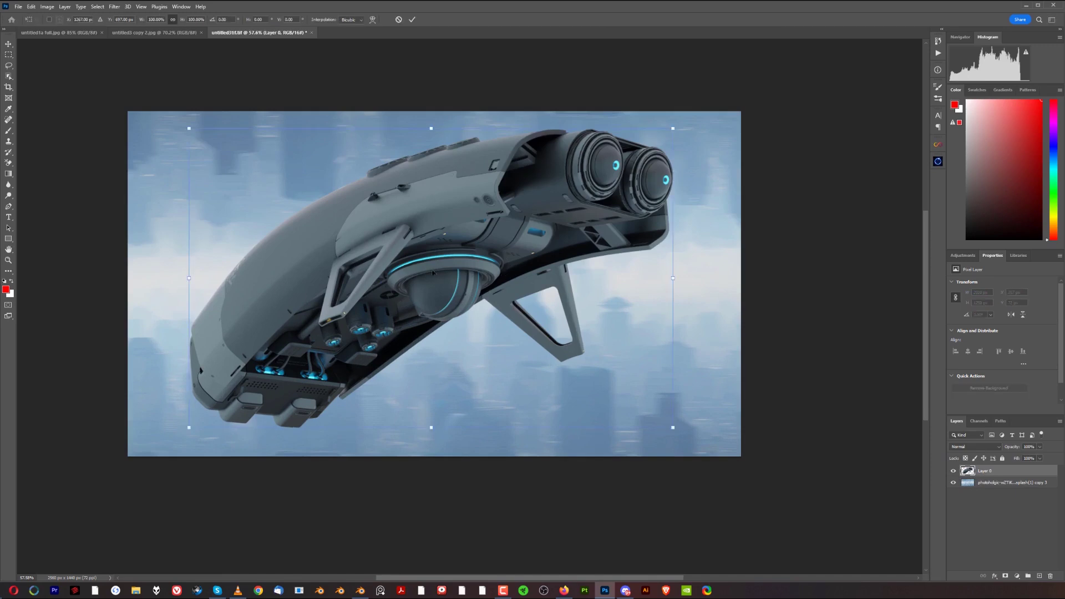
# Move the enlarged spaceship right and up, nudge it slightly back left, and commit
pyautogui.moveTo(446, 255); pyautogui.dragTo(477, 251)
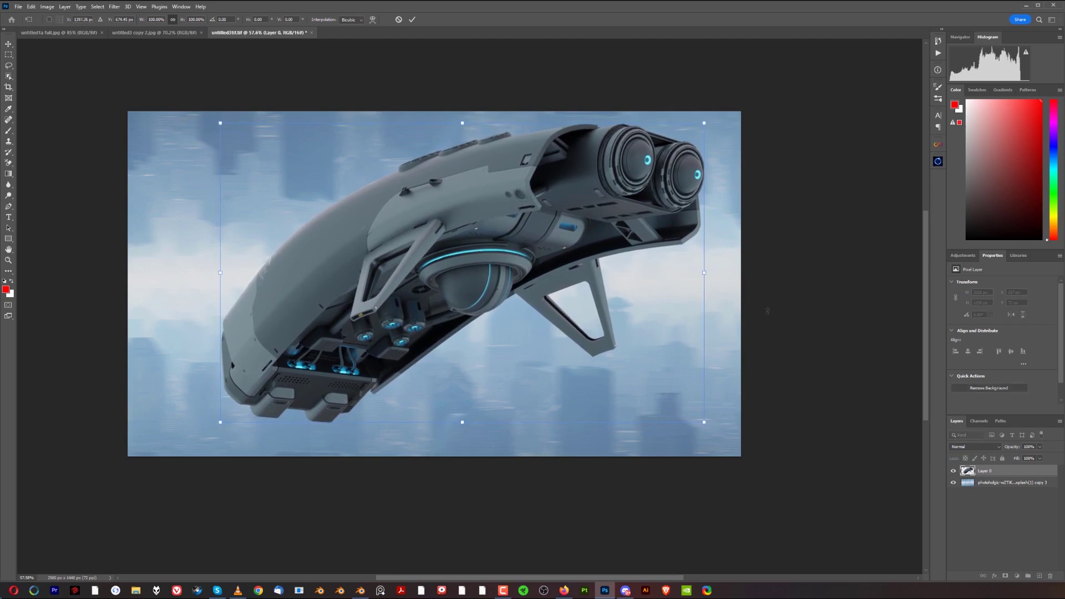
pyautogui.press('Return')
pyautogui.press('m')
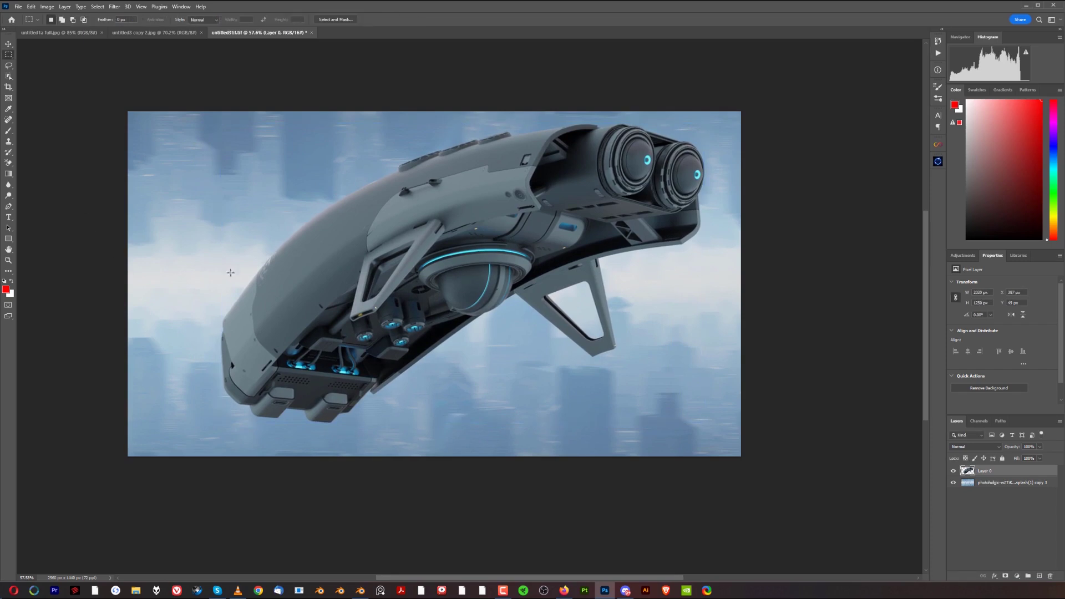
pyautogui.hotkey('ctrl', 't')
pyautogui.moveTo(500, 245); pyautogui.dragTo(493, 245)
pyautogui.press('Return')
pyautogui.scroll(1, 647, 349)
pyautogui.scroll(-1, 633, 321)
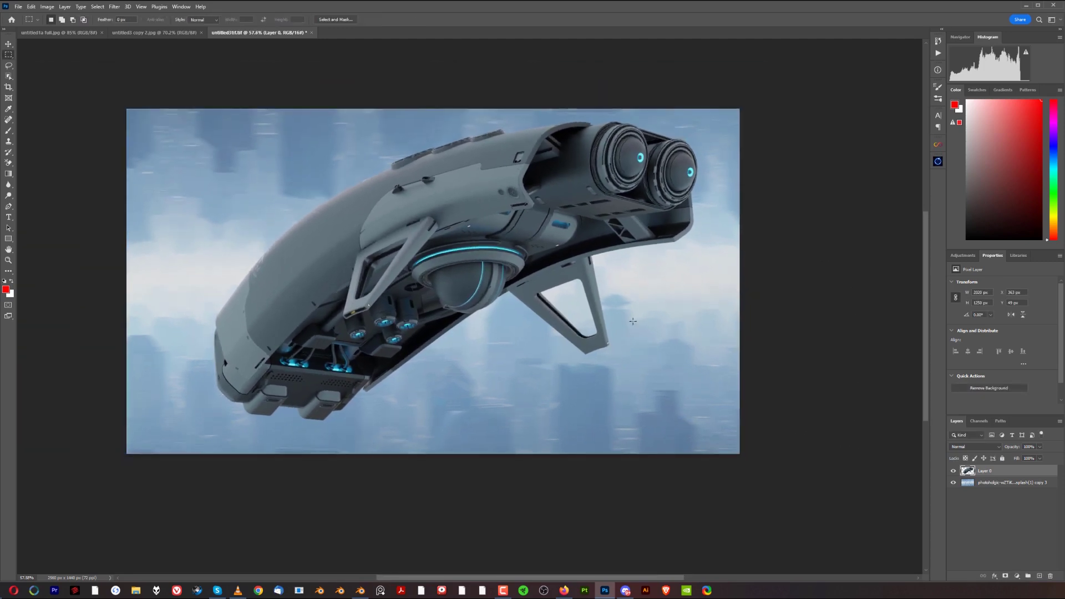
pyautogui.scroll(1, 479, 341)
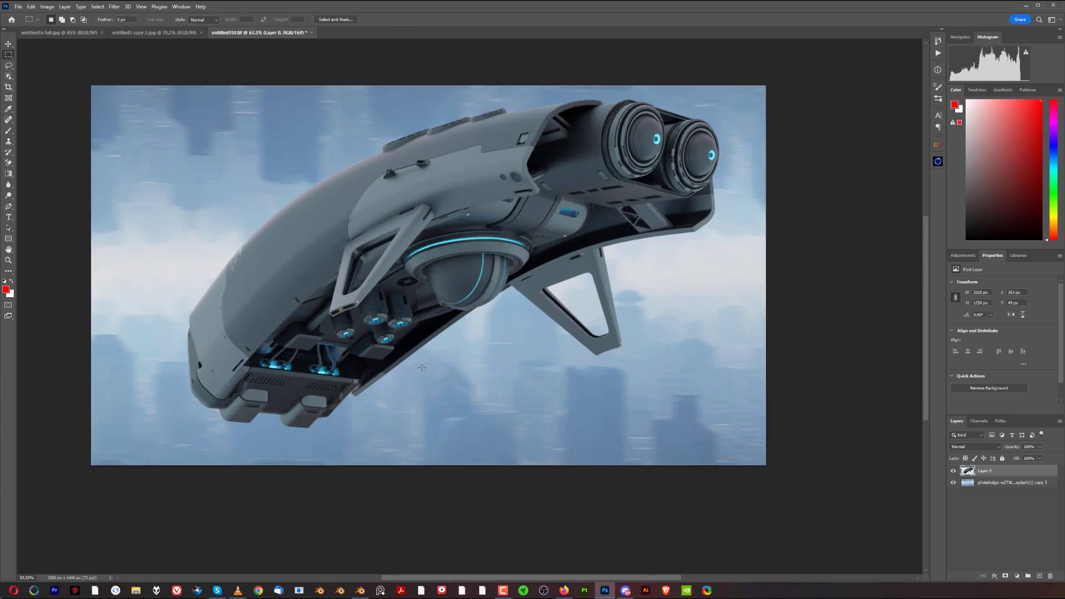
pyautogui.scroll(-1, 422, 368)
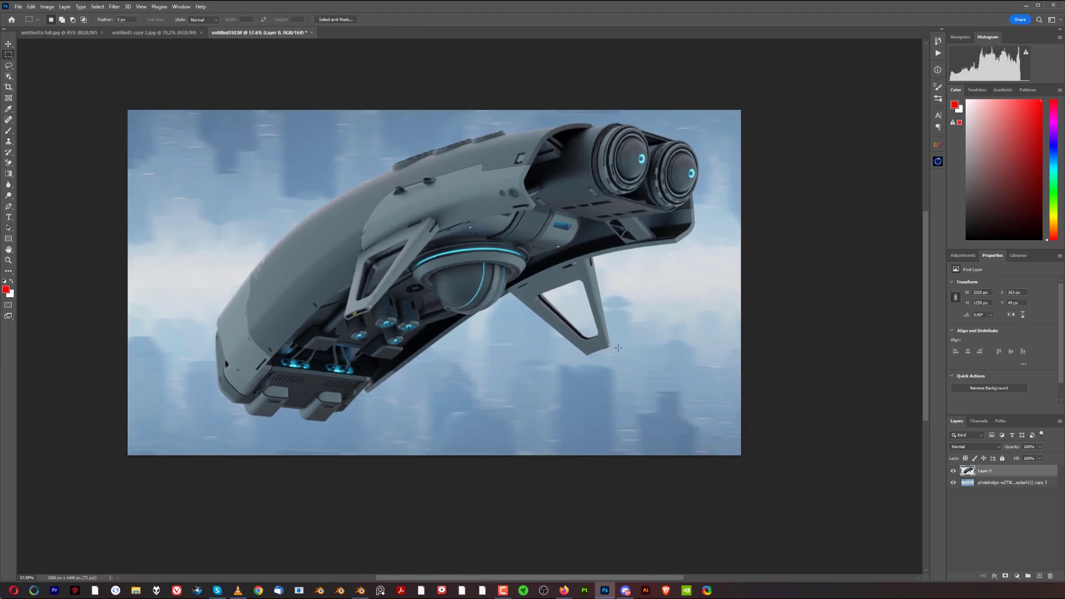
pyautogui.scroll(1, 567, 353)
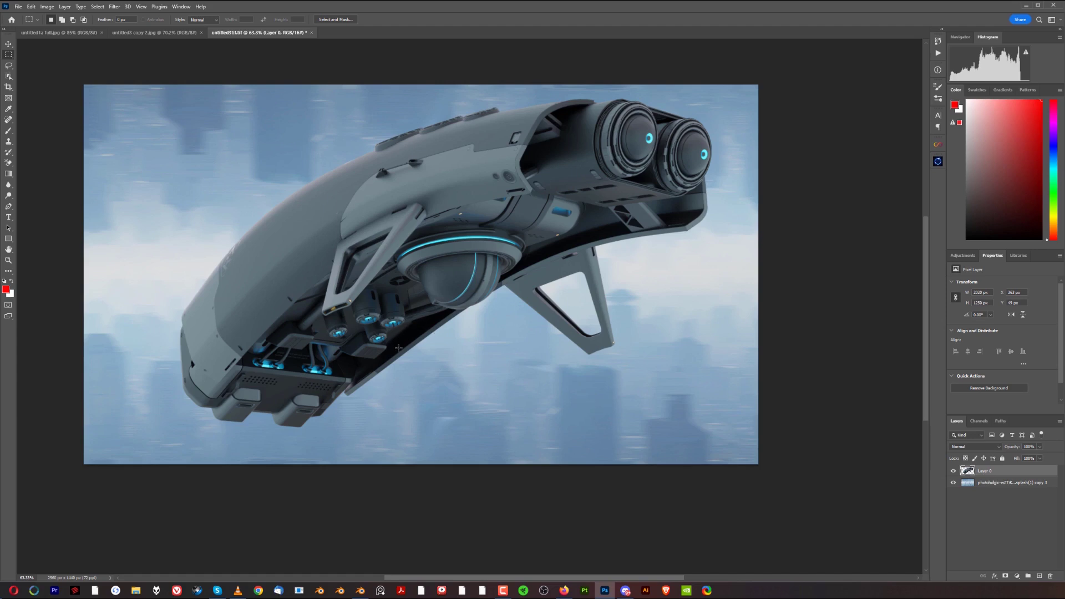
# Add a Curves adjustment layer above the city photo and set it to Luminosity blending
pyautogui.click(998, 484)
pyautogui.click(963, 255)
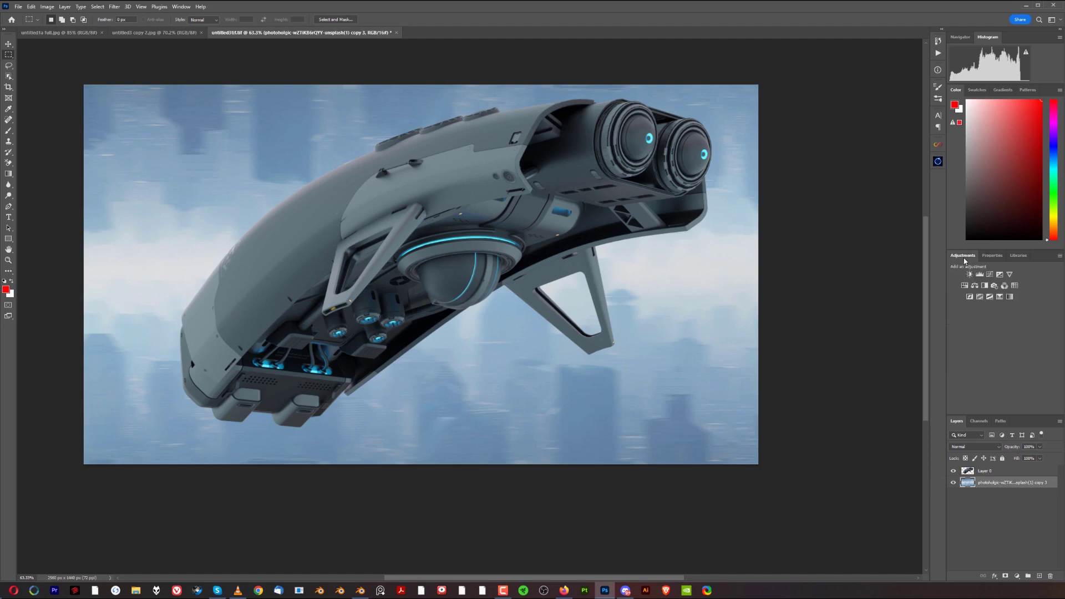
pyautogui.click(994, 278)
pyautogui.click(955, 294)
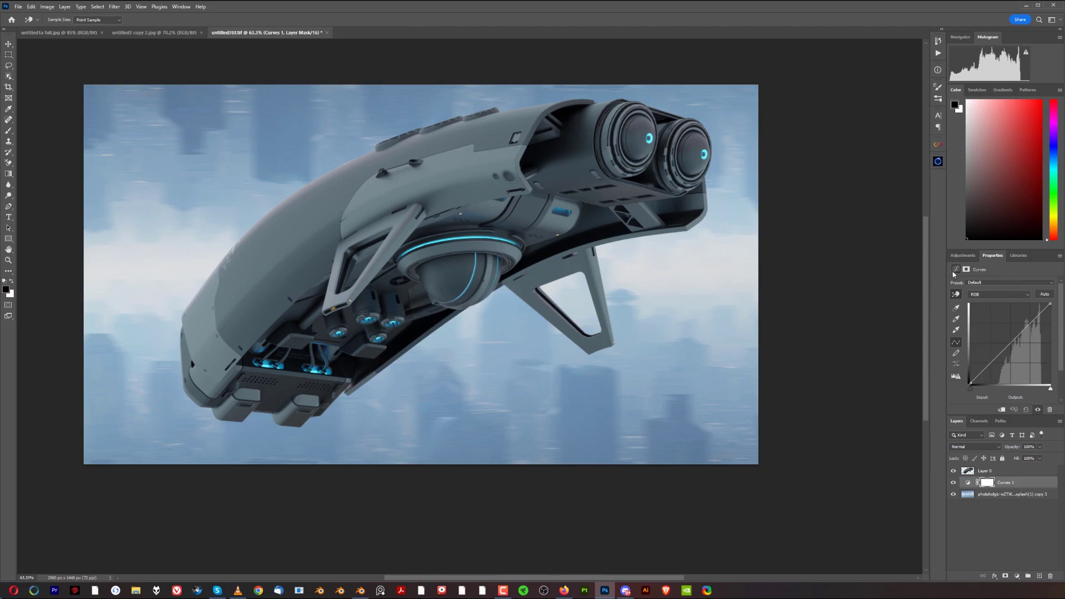
pyautogui.click(975, 446)
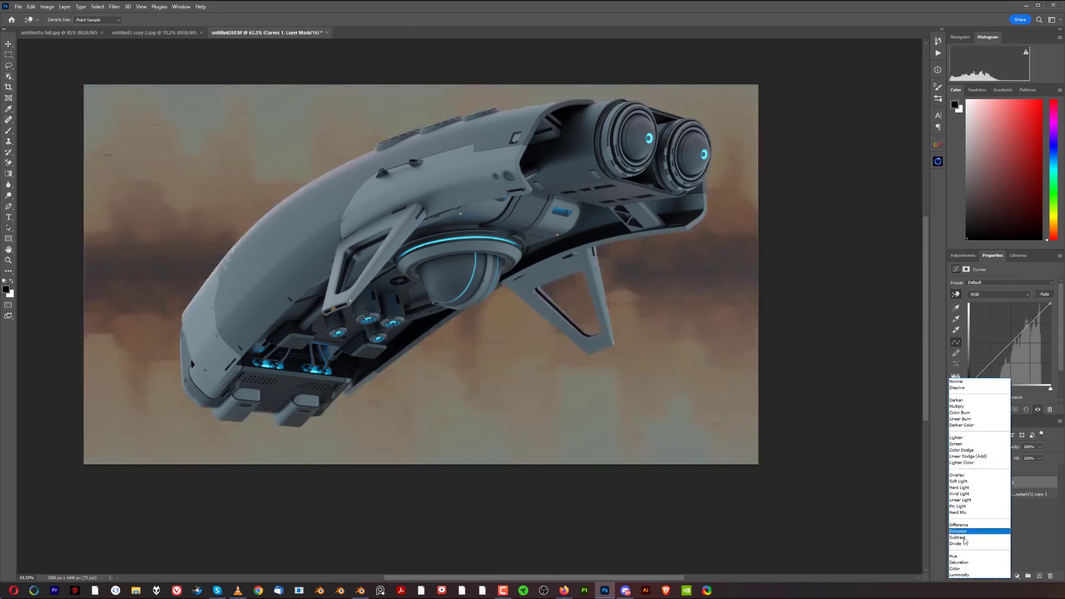
pyautogui.click(965, 575)
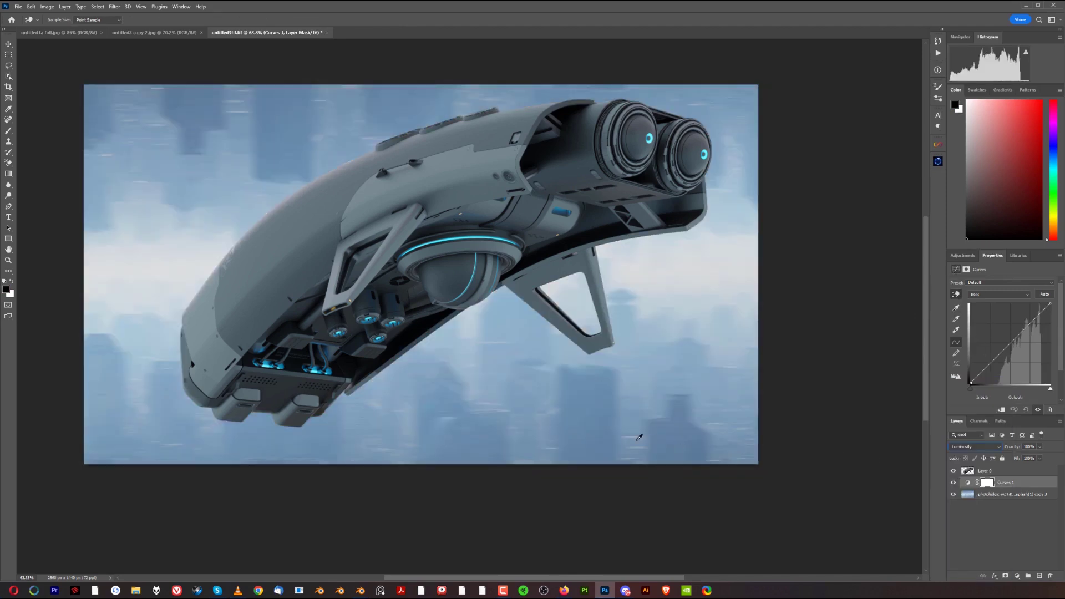
# Shape an S-curve that darkens the city's midtones and keeps the bright sky tones
pyautogui.moveTo(585, 398); pyautogui.dragTo(594, 415)
pyautogui.click(704, 268)
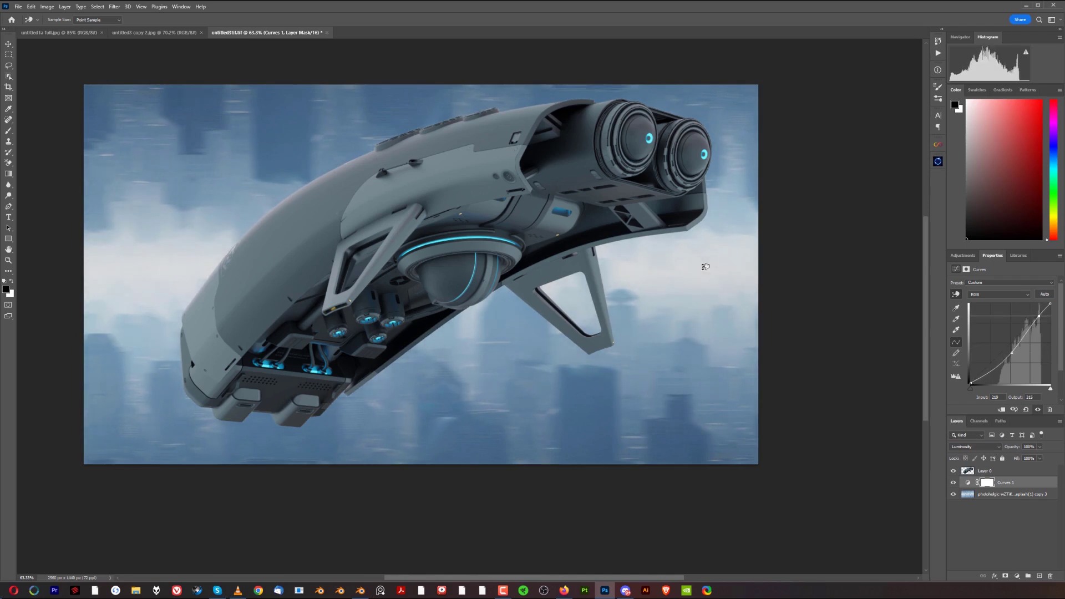
pyautogui.click(638, 375)
pyautogui.moveTo(586, 411); pyautogui.dragTo(587, 415)
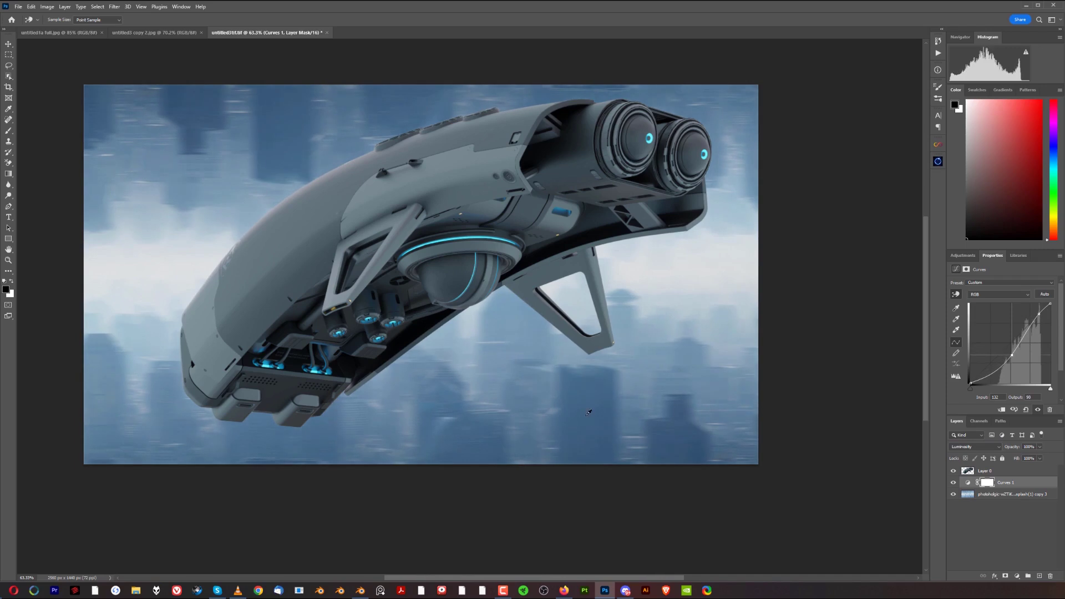
pyautogui.scroll(-6, 696, 378)
pyautogui.scroll(3, 704, 383)
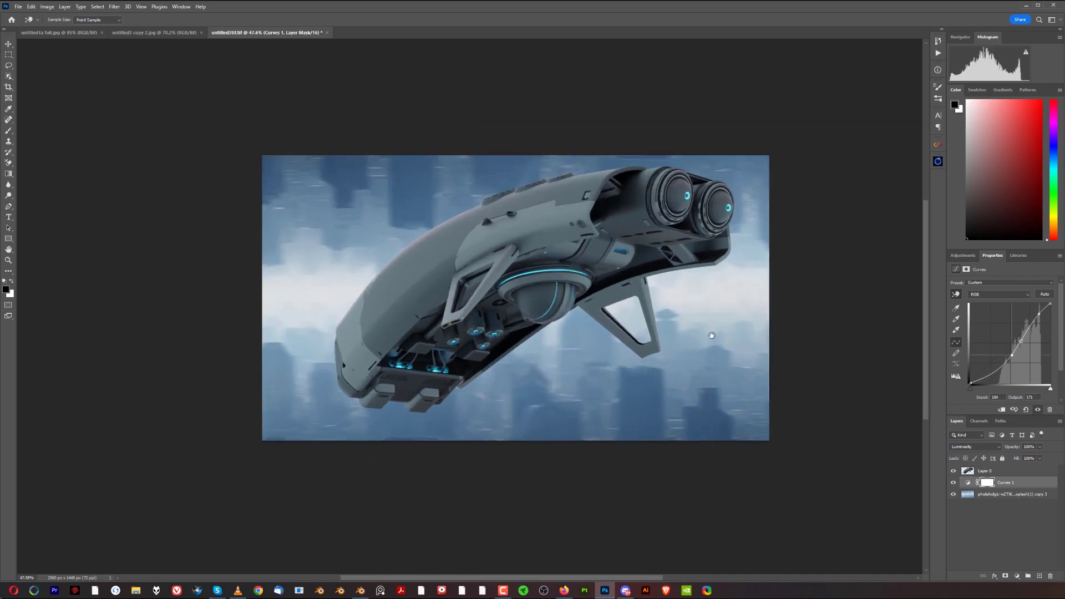
pyautogui.moveTo(714, 335); pyautogui.dragTo(638, 333)
pyautogui.press('m')
pyautogui.click(993, 471)
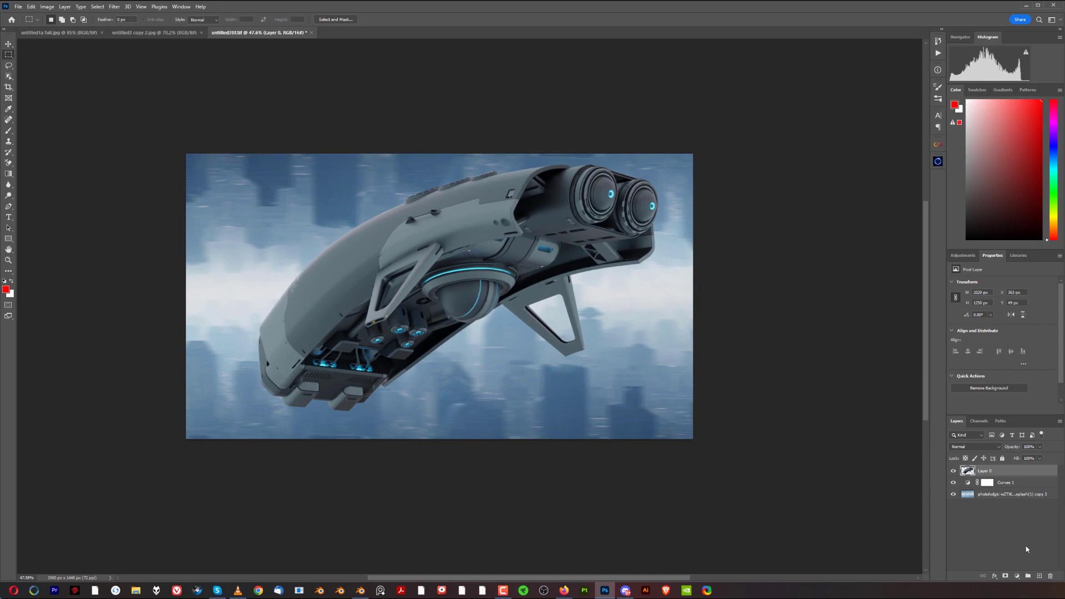
# Add a new layer above the spaceship and fill it with a sampled light sky blue
pyautogui.click(1039, 575)
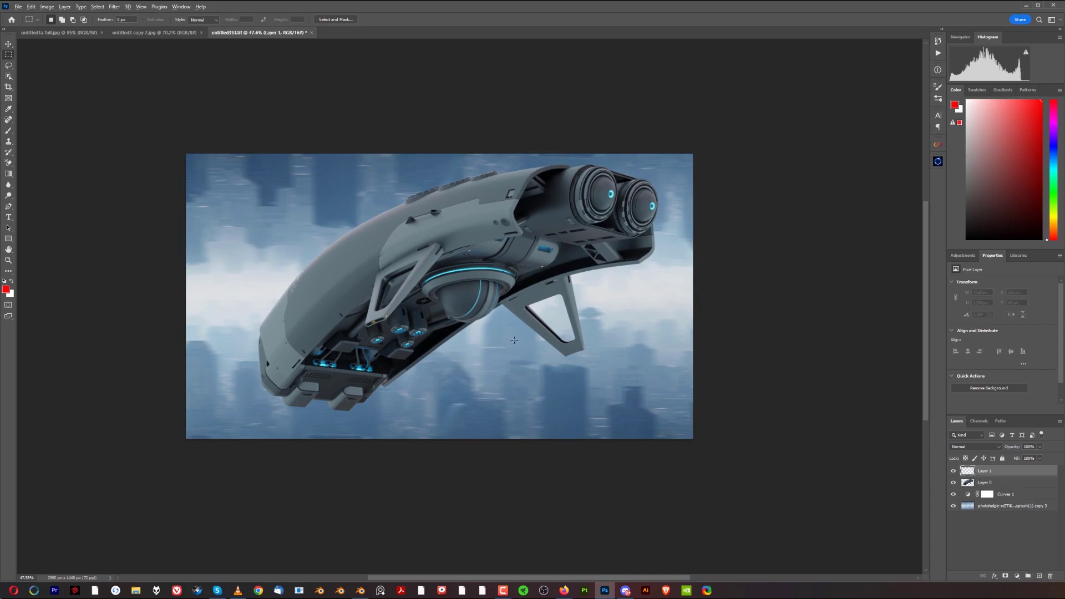
pyautogui.click(8, 131)
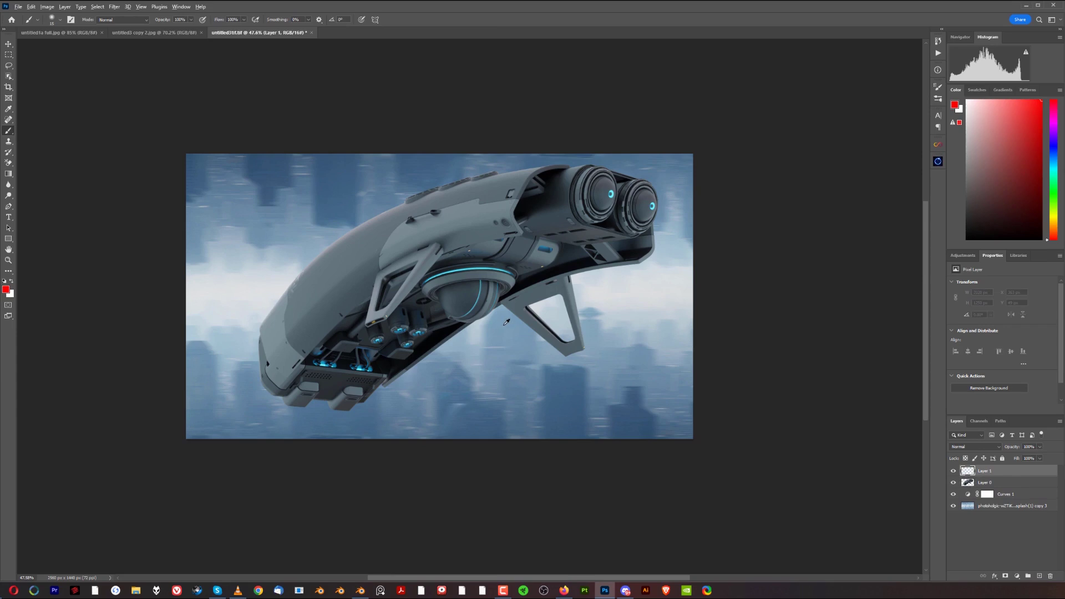
pyautogui.keyDown('alt'); pyautogui.click(506, 322); pyautogui.keyUp('alt')
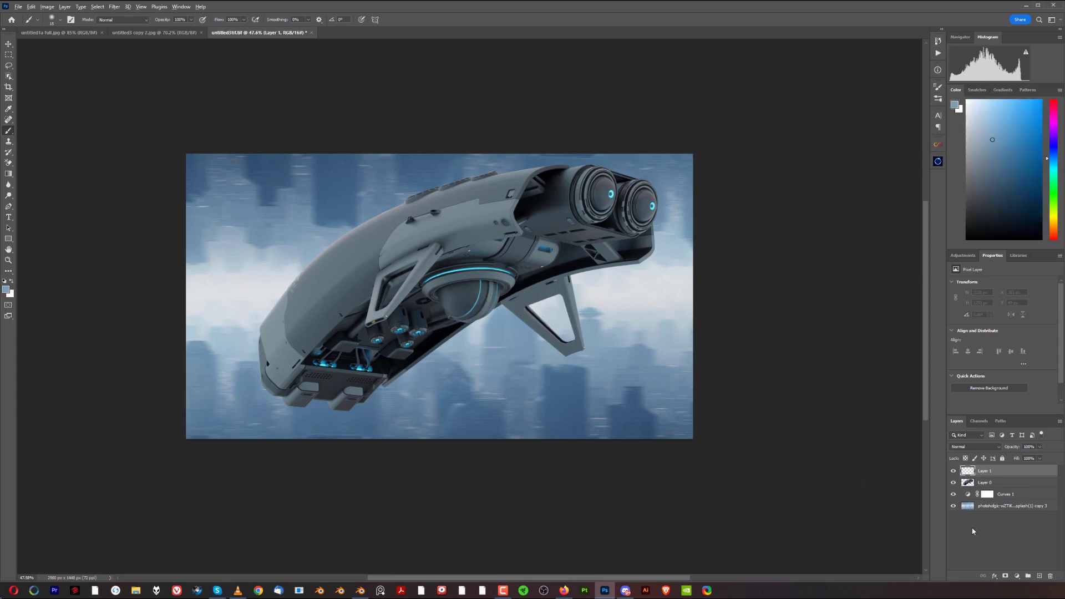
pyautogui.hotkey('alt', 'BackSpace')
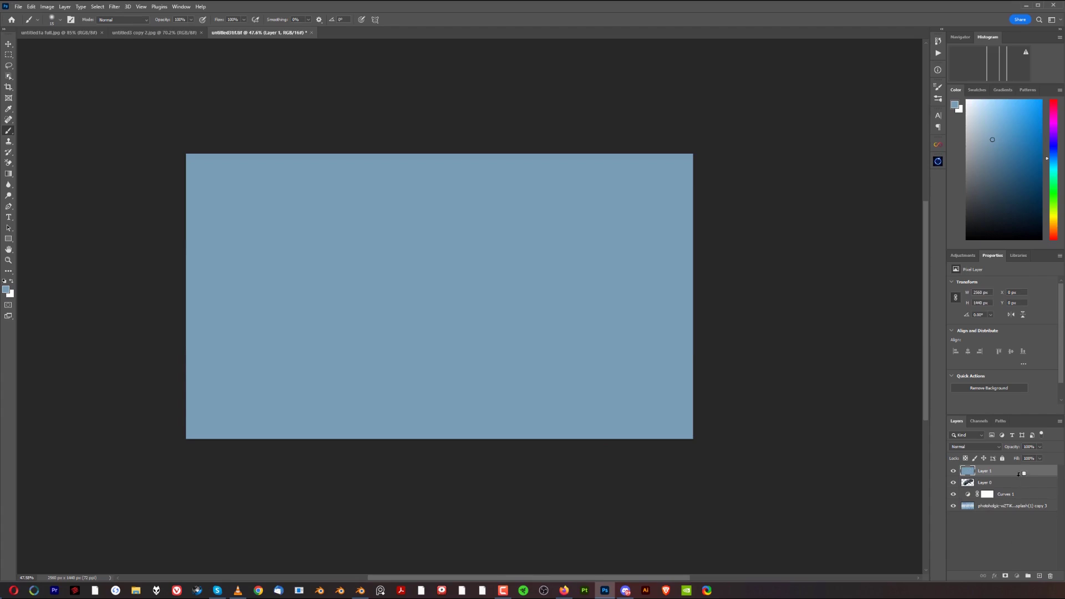
# Clip the blue layer to the spaceship, set it to Color mode, and lower Fill to 51%
pyautogui.keyDown('alt'); pyautogui.click(1018, 475); pyautogui.keyUp('alt')
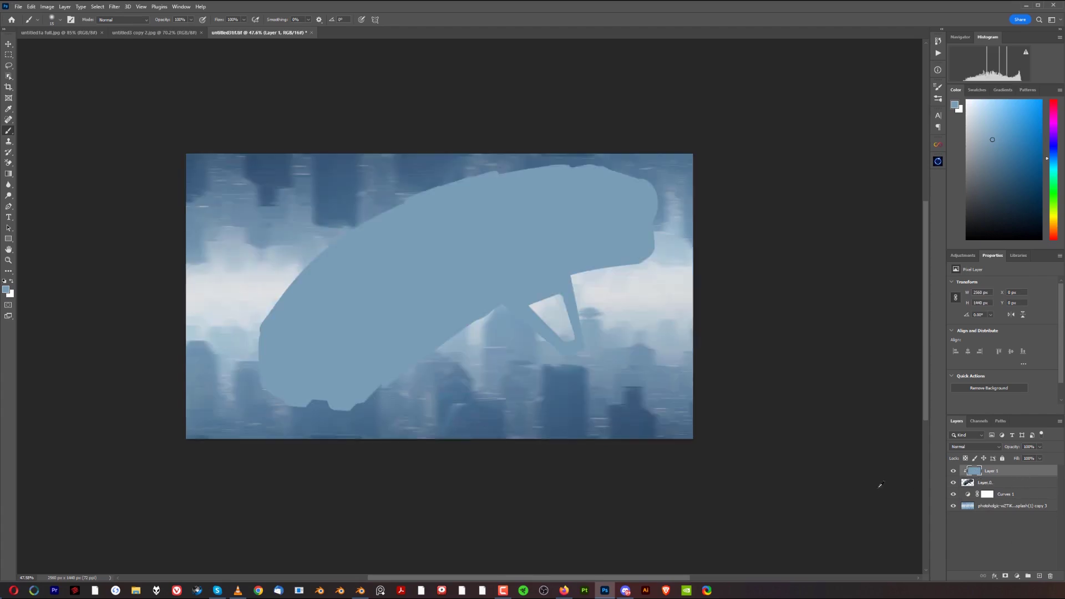
pyautogui.click(997, 447)
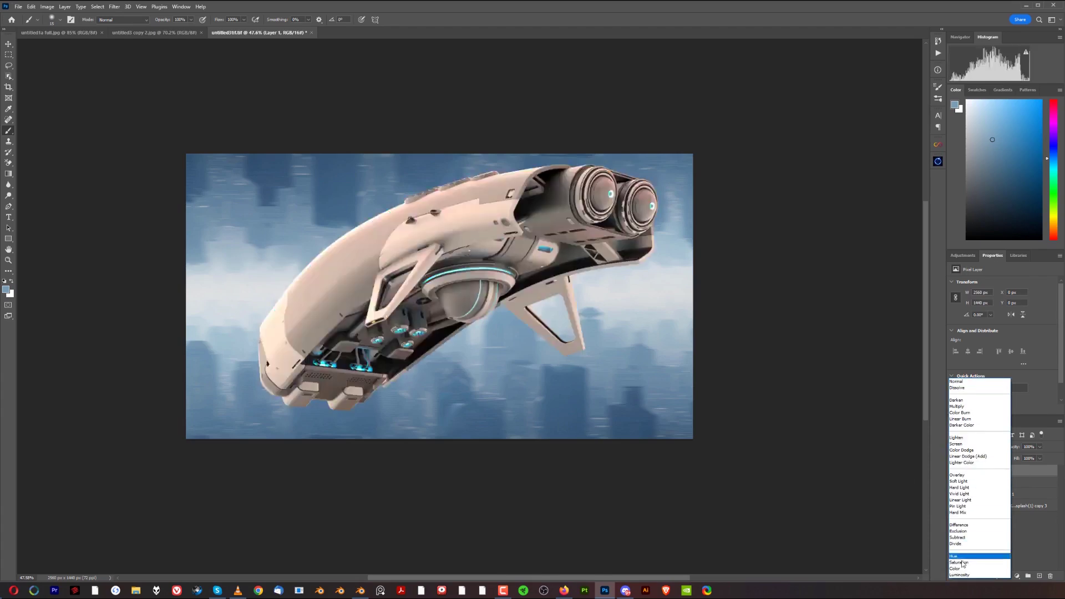
pyautogui.click(960, 568)
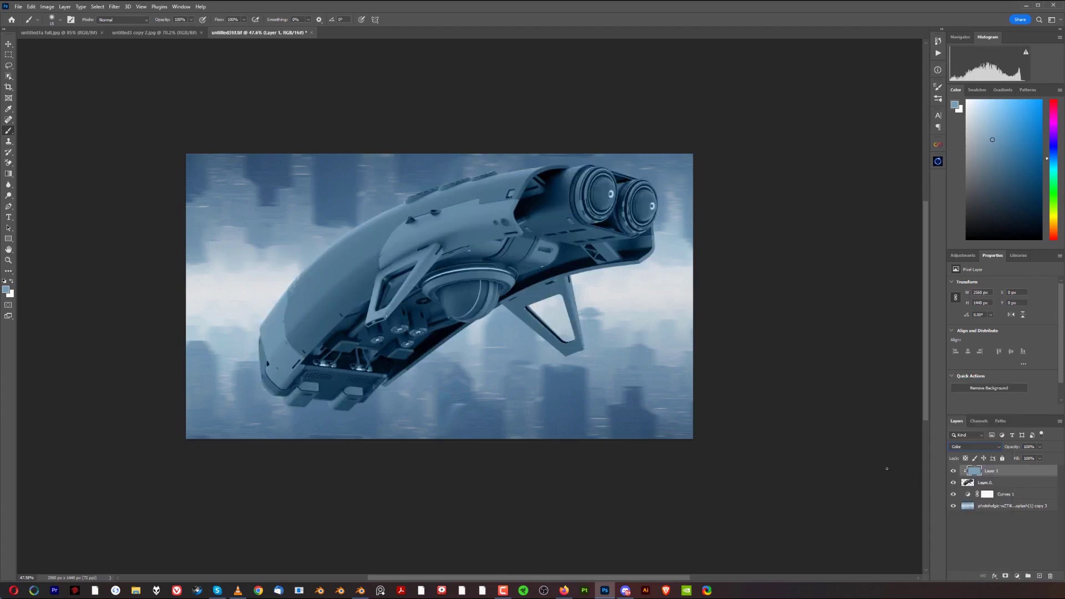
pyautogui.click(9, 43)
pyautogui.scroll(2, 479, 302)
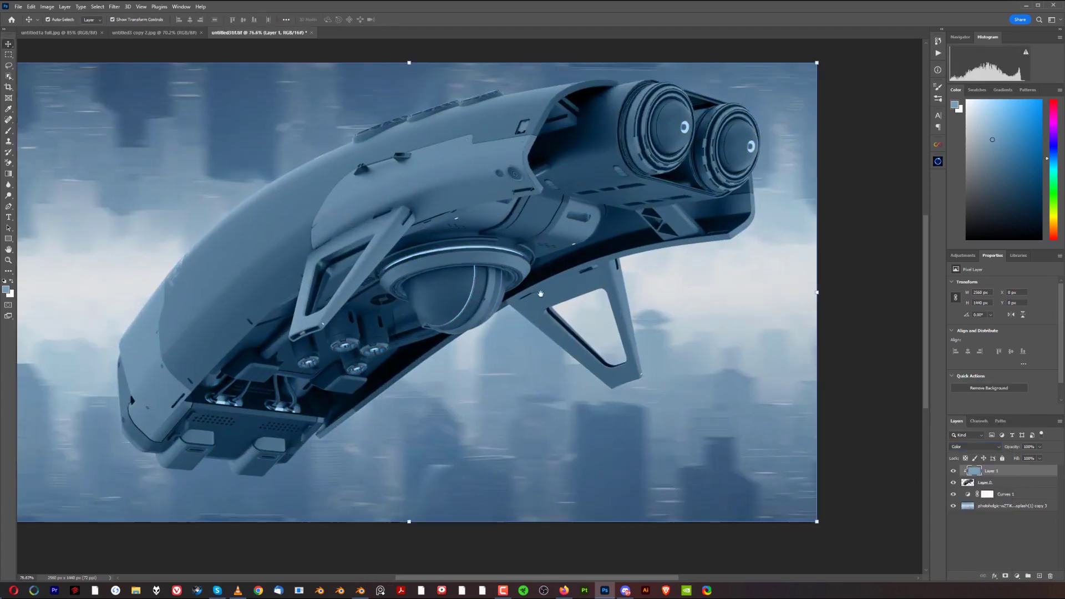
pyautogui.scroll(-2, 787, 389)
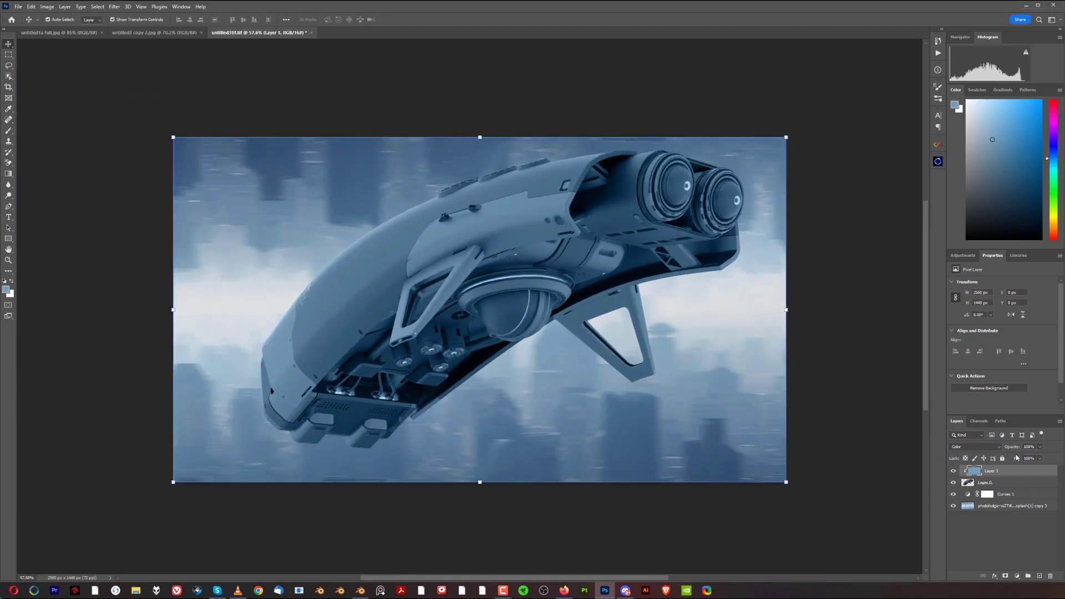
pyautogui.moveTo(1017, 460); pyautogui.dragTo(933, 476)
pyautogui.scroll(-2, 774, 349)
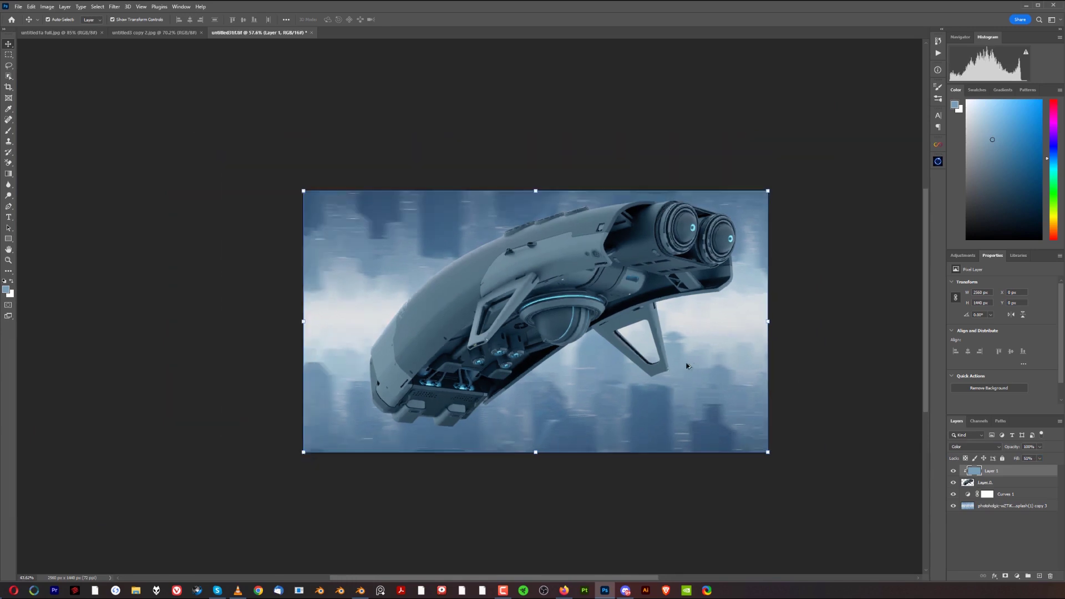
pyautogui.moveTo(622, 326); pyautogui.dragTo(555, 321)
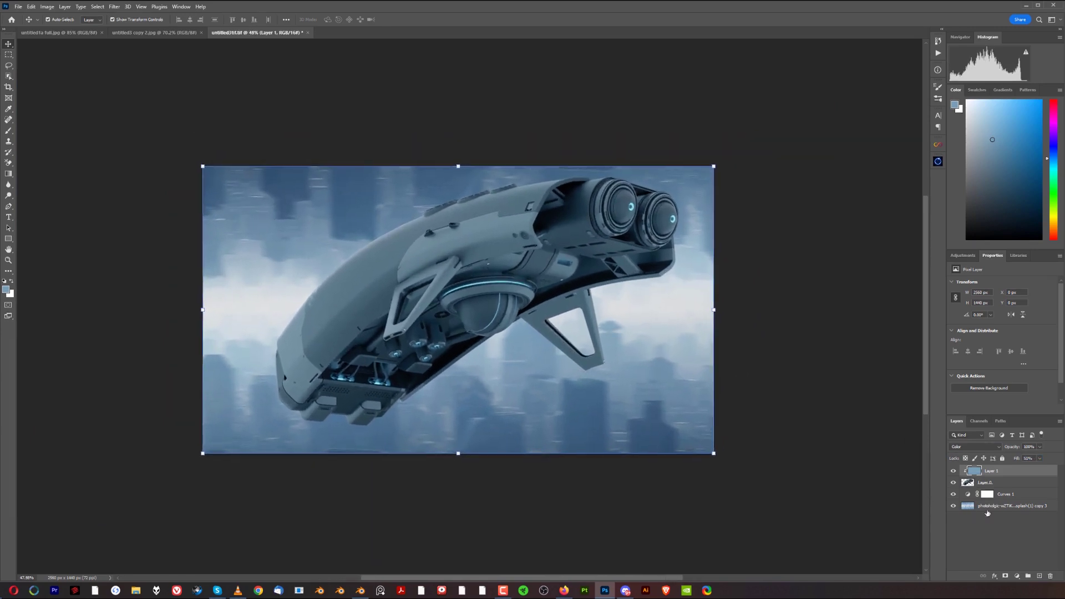
pyautogui.click(1014, 487)
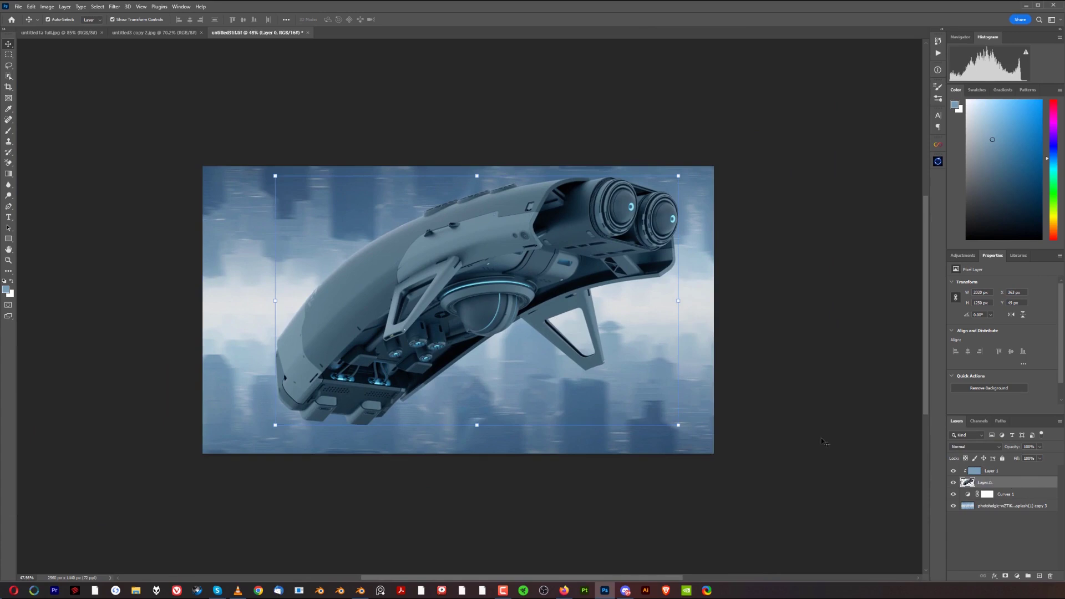
# Duplicate the ship layer and brighten it in Camera Raw: Exposure +0.35, Shadows, Blacks, Clarity raised
pyautogui.hotkey('ctrl', 'j')
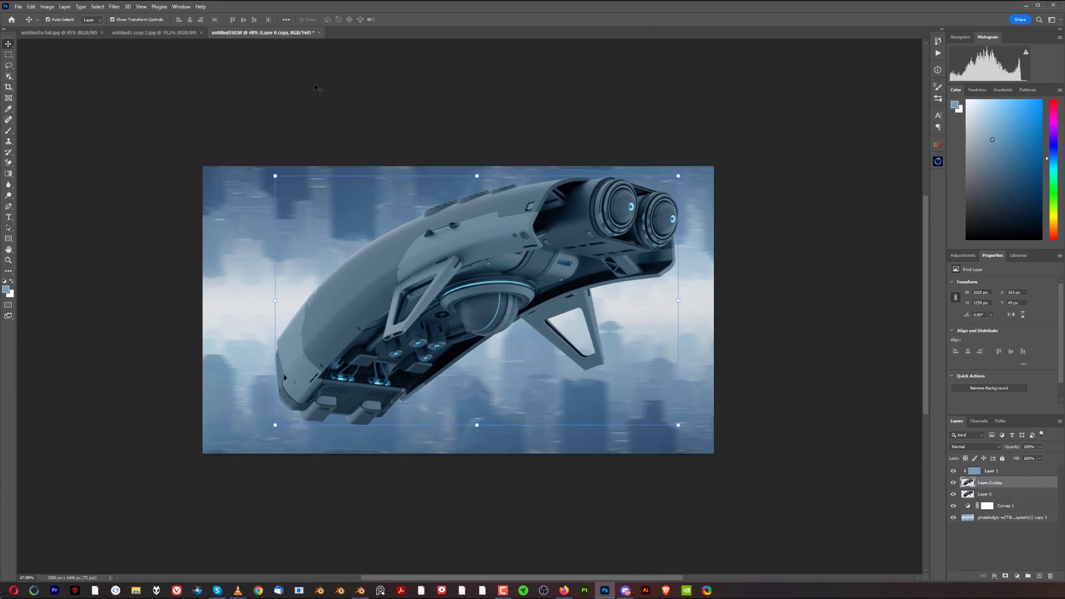
pyautogui.click(109, 7)
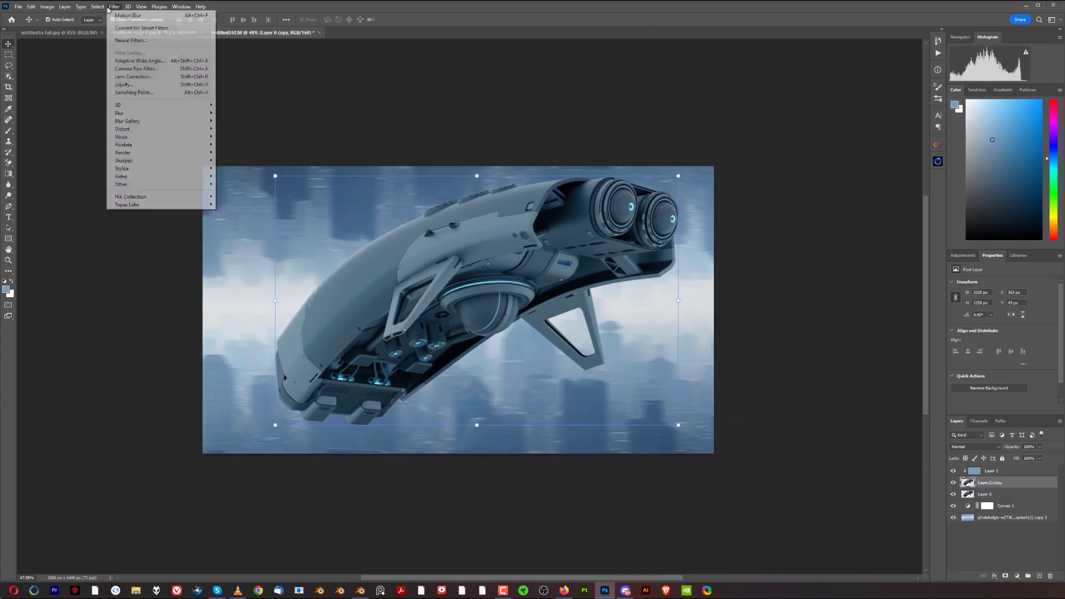
pyautogui.click(136, 69)
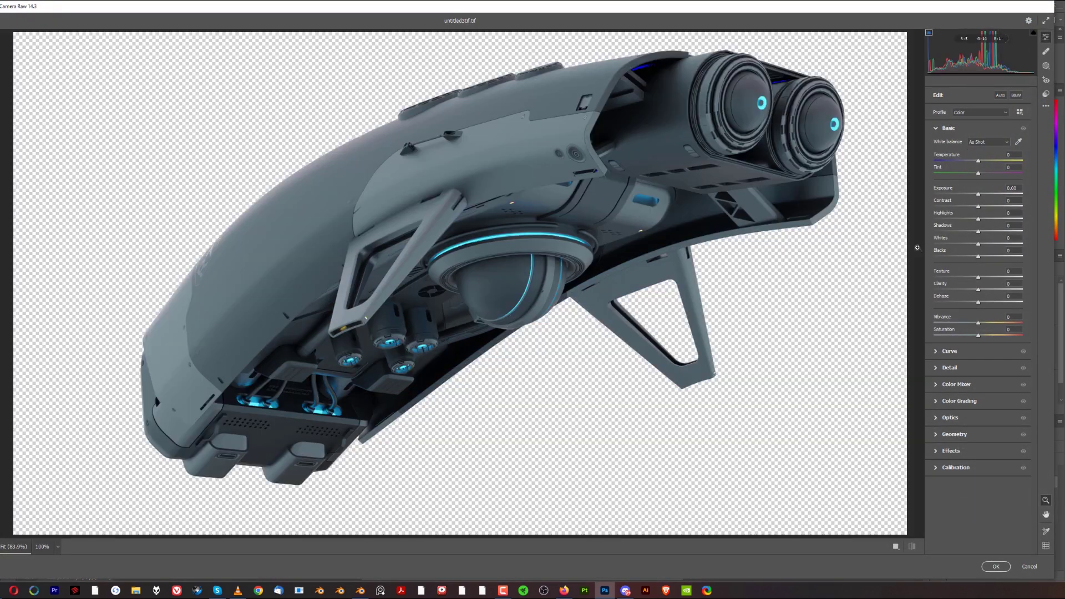
pyautogui.moveTo(981, 195); pyautogui.dragTo(983, 197)
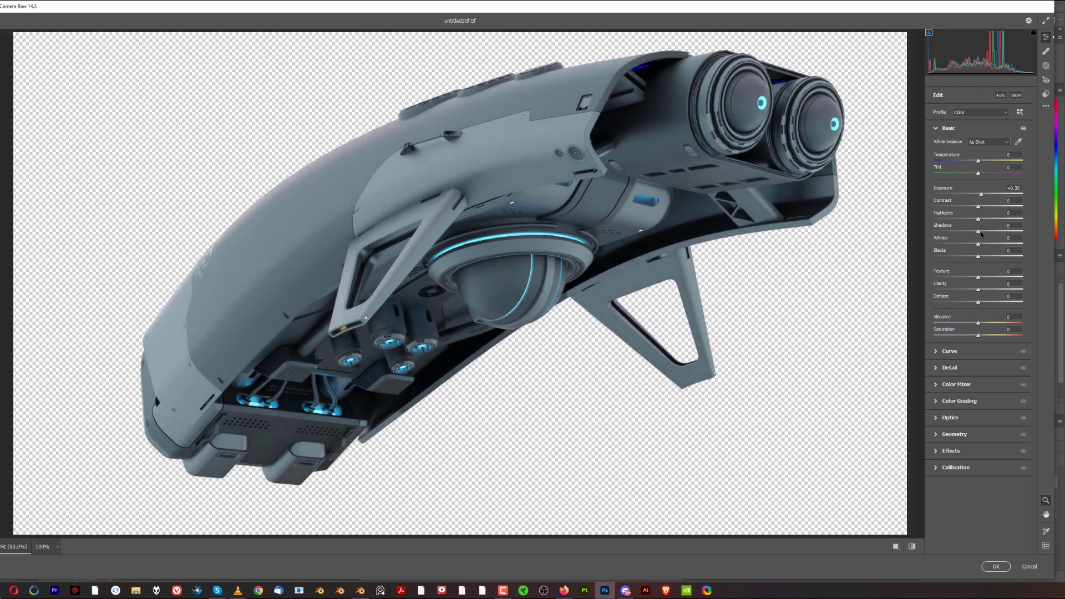
pyautogui.moveTo(981, 235); pyautogui.dragTo(983, 234)
pyautogui.moveTo(980, 290); pyautogui.dragTo(984, 294)
pyautogui.moveTo(980, 237); pyautogui.dragTo(985, 232)
pyautogui.hotkey('ctrl', 'z')
pyautogui.moveTo(982, 259); pyautogui.dragTo(984, 259)
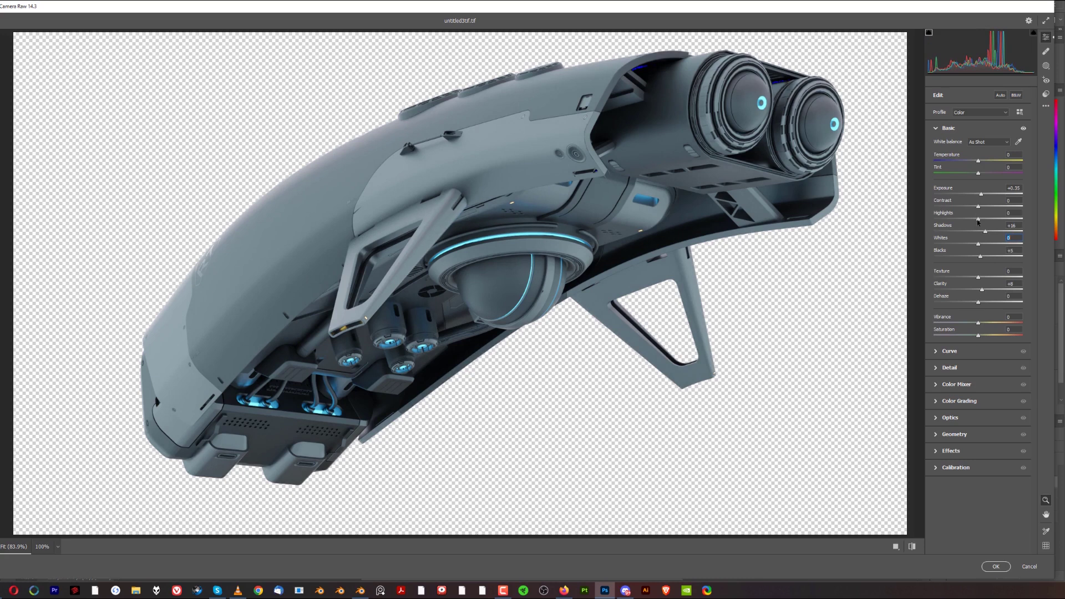
pyautogui.moveTo(977, 223); pyautogui.dragTo(977, 224)
pyautogui.click(996, 567)
pyautogui.click(792, 338)
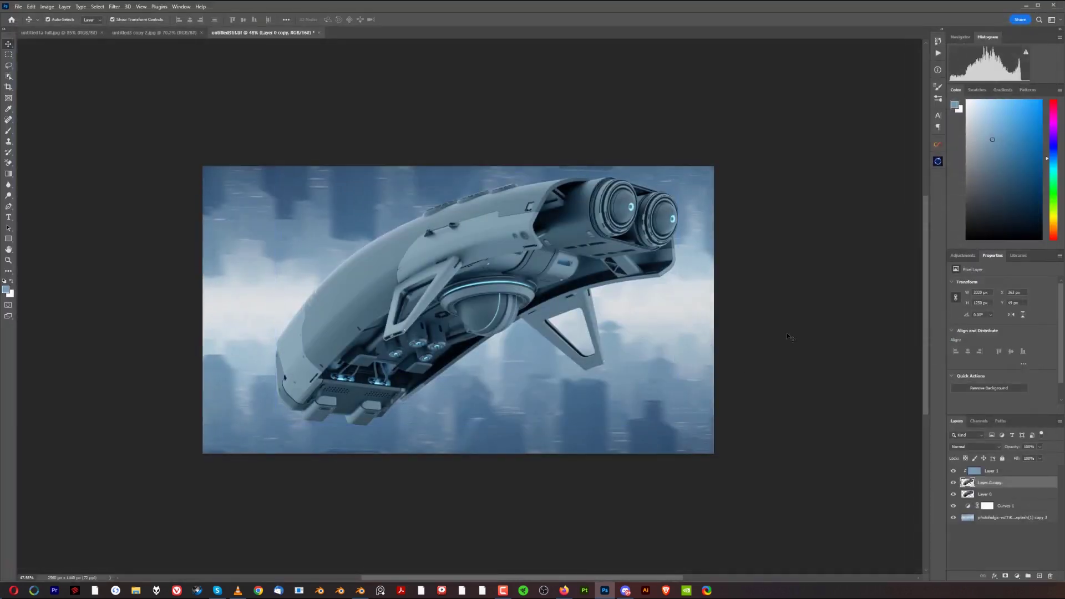
# Drag the ship copy's Blend If Underlying Layer white slider to 247
pyautogui.click(954, 483)
pyautogui.click(954, 483)
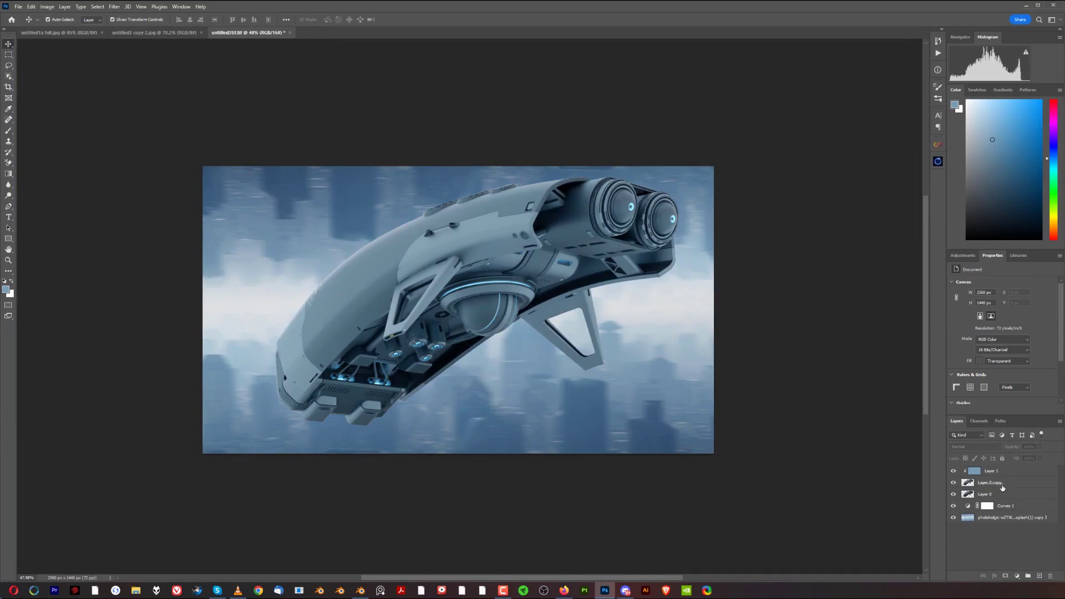
pyautogui.doubleClick(1034, 486)
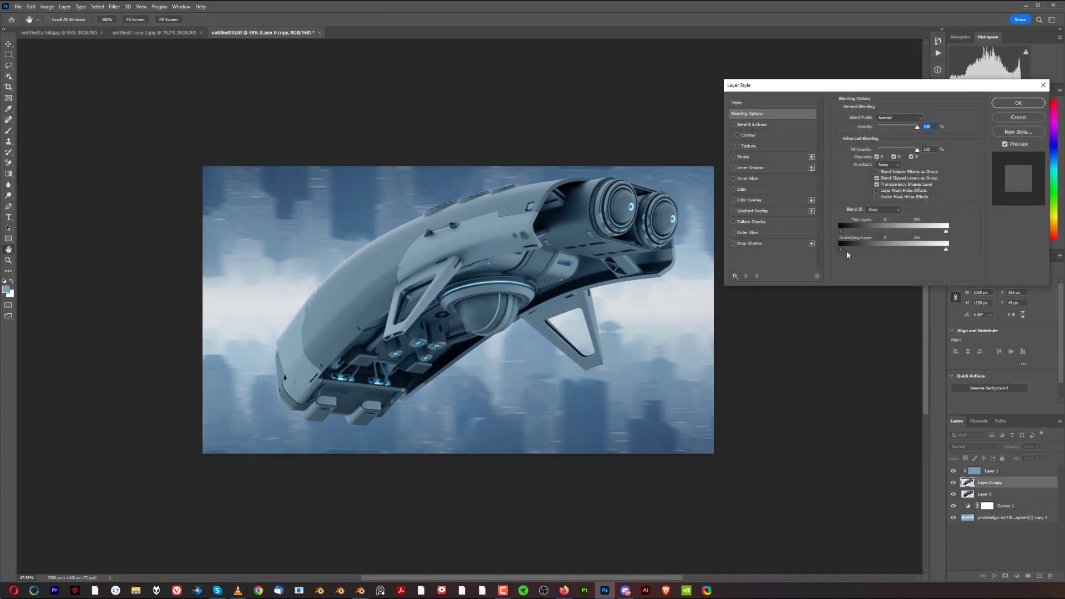
pyautogui.moveTo(946, 251)
pyautogui.mouseDown()
pyautogui.moveTo(897, 253)
pyautogui.moveTo(930, 251)
pyautogui.mouseUp()
pyautogui.click(1018, 103)
pyautogui.click(953, 483)
pyautogui.click(953, 482)
pyautogui.click(846, 332)
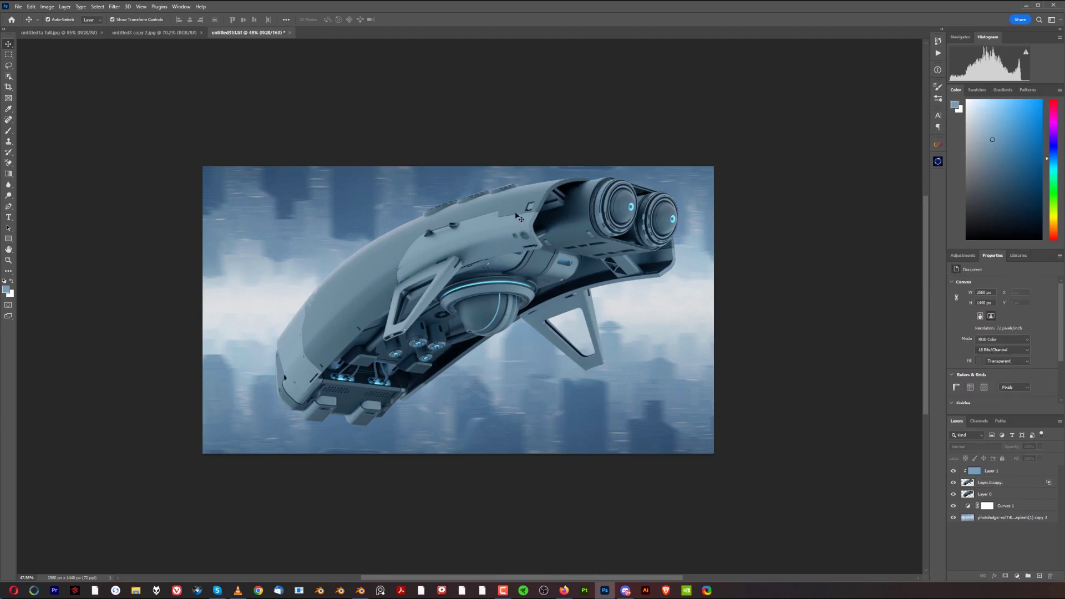
# Lower a point on the Curves 1 curve to darken the background further
pyautogui.scroll(1, 472, 275)
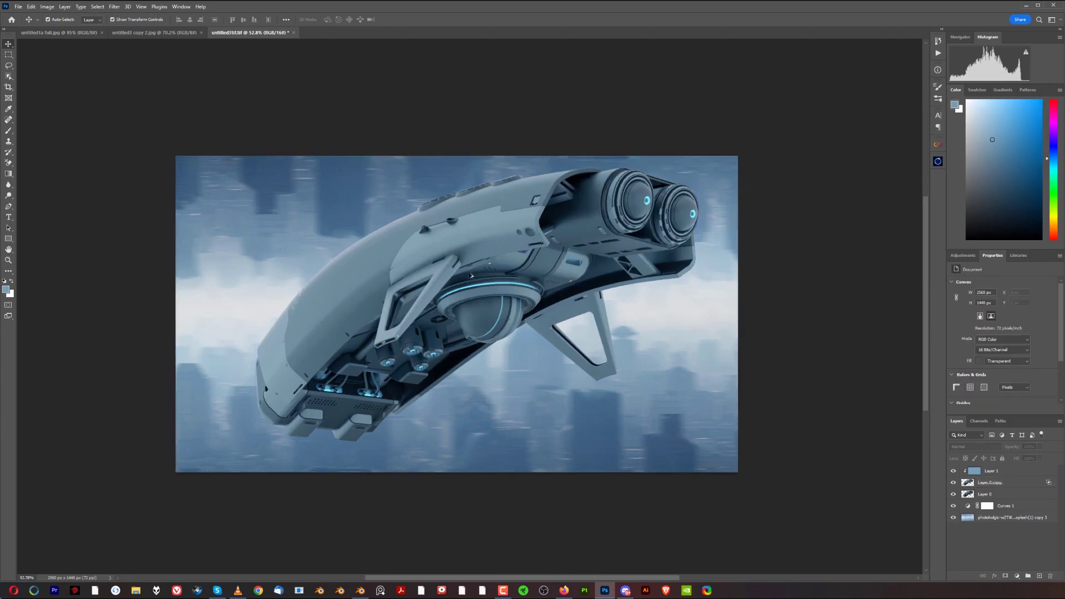
pyautogui.click(968, 507)
pyautogui.moveTo(1009, 353); pyautogui.dragTo(1012, 356)
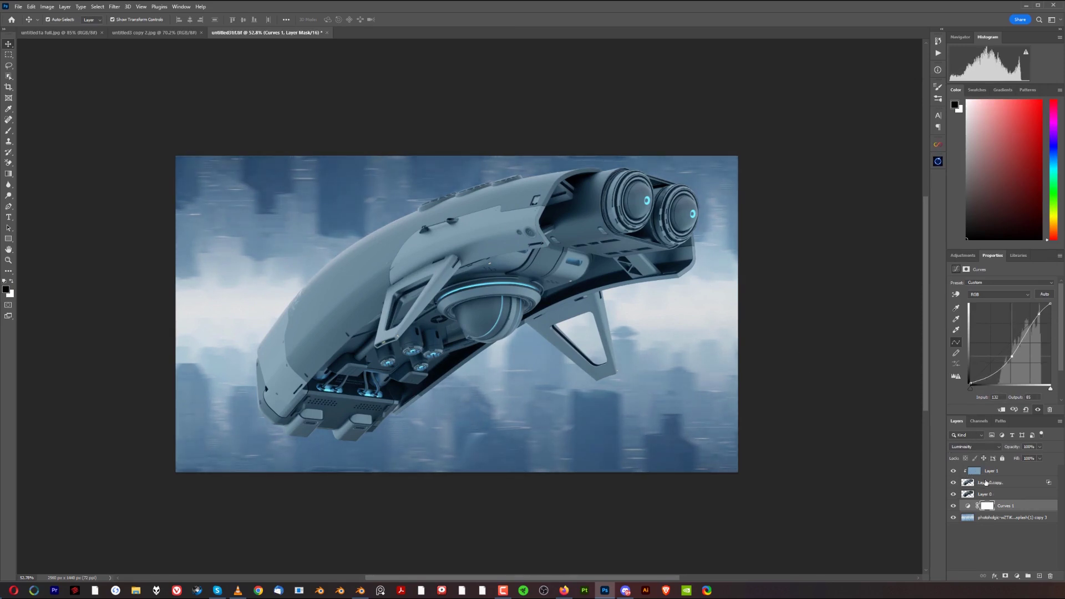
pyautogui.click(1016, 472)
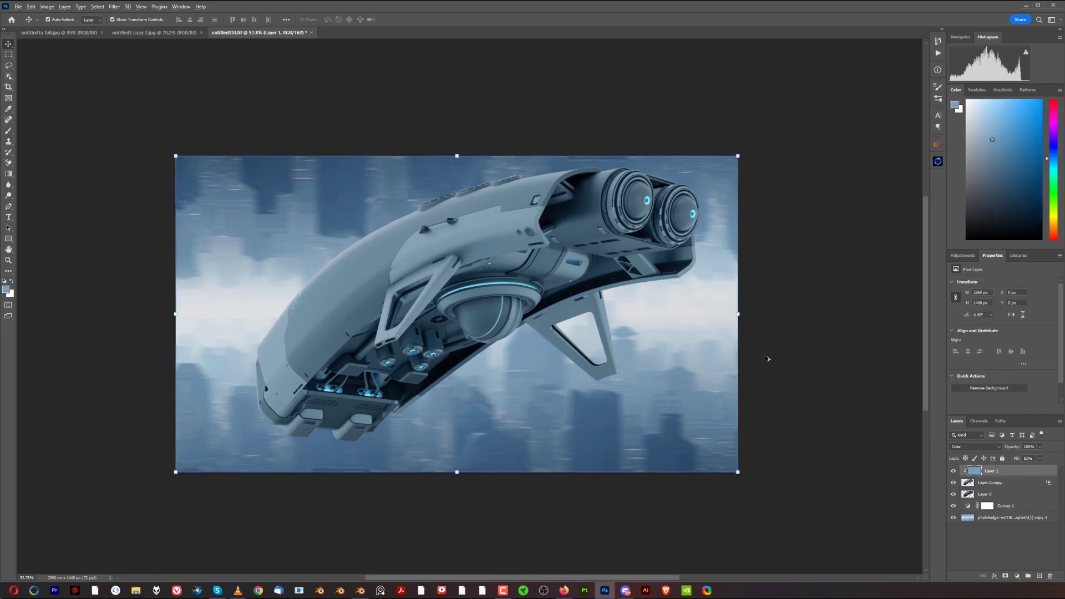
# Generate Infinite Color grades repeatedly until a teal grade group of five adjustment layers results
pyautogui.scroll(1, 136, 96)
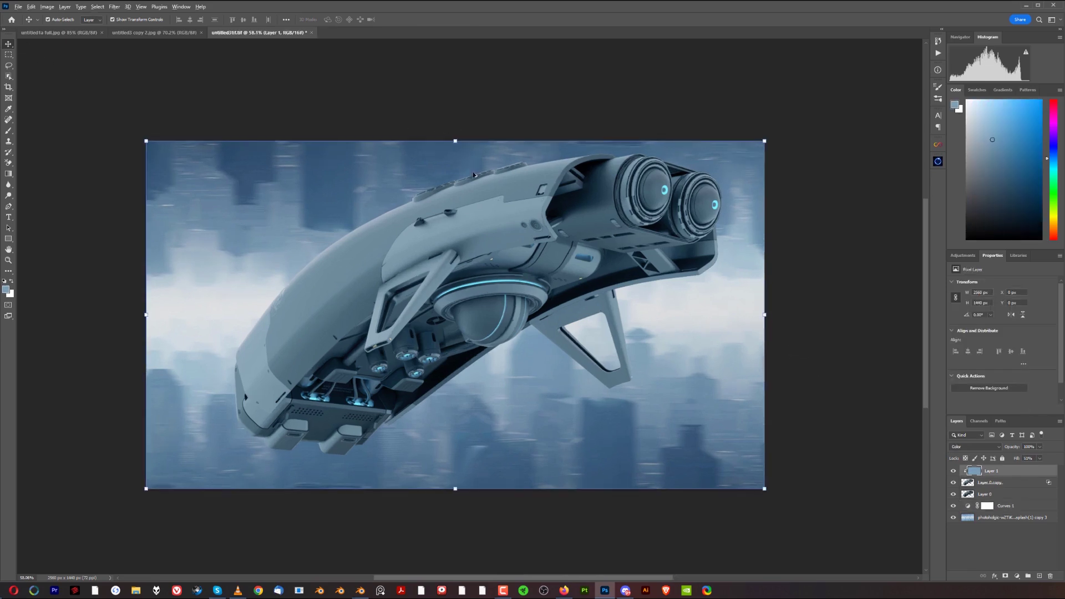
pyautogui.scroll(2, 475, 175)
pyautogui.scroll(-2, 656, 230)
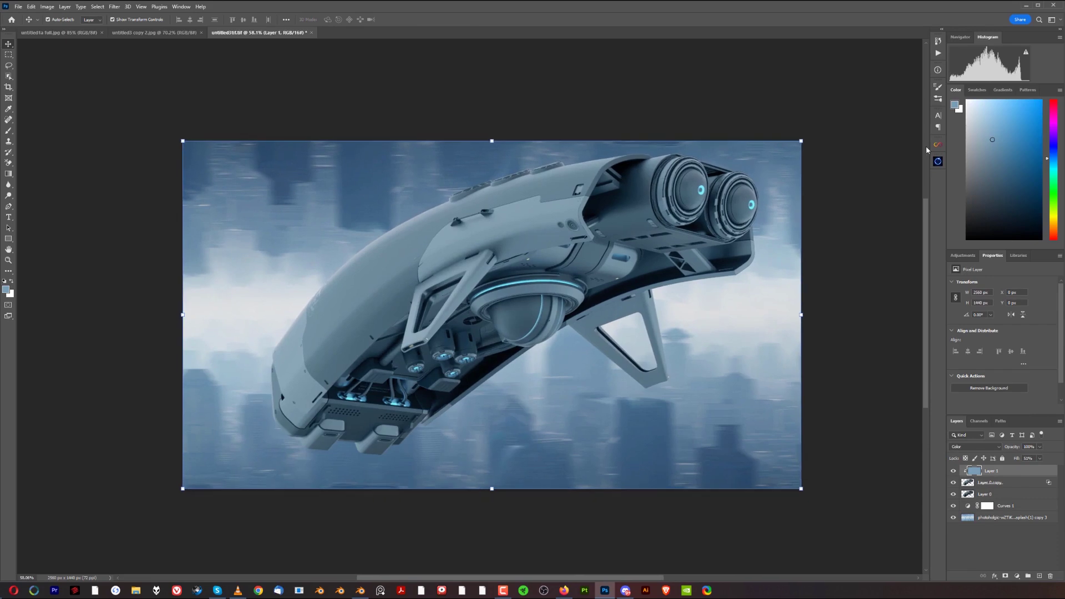
pyautogui.click(938, 145)
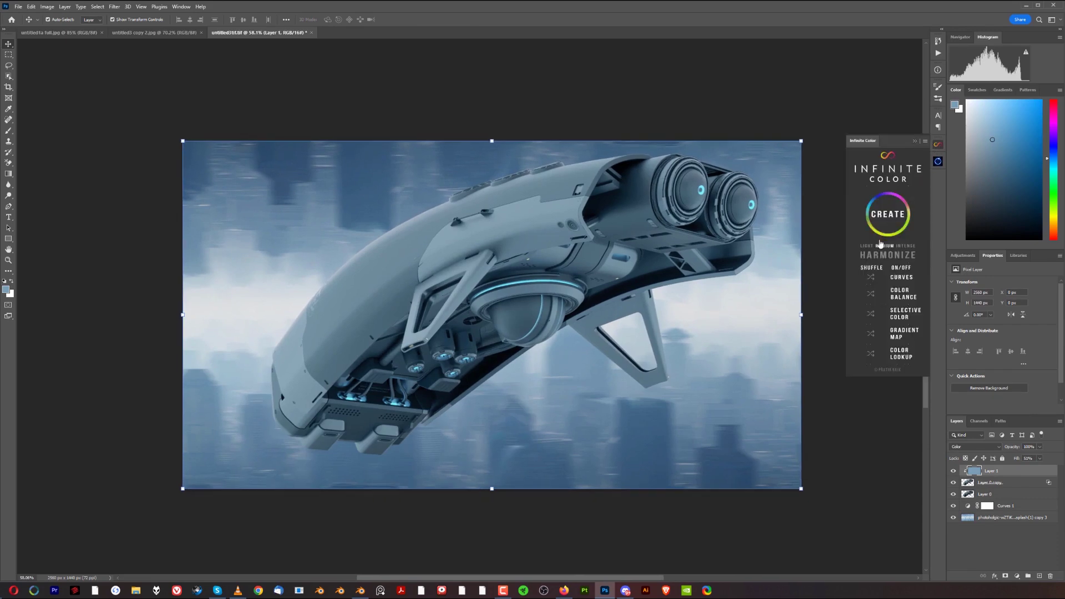
pyautogui.click(886, 218)
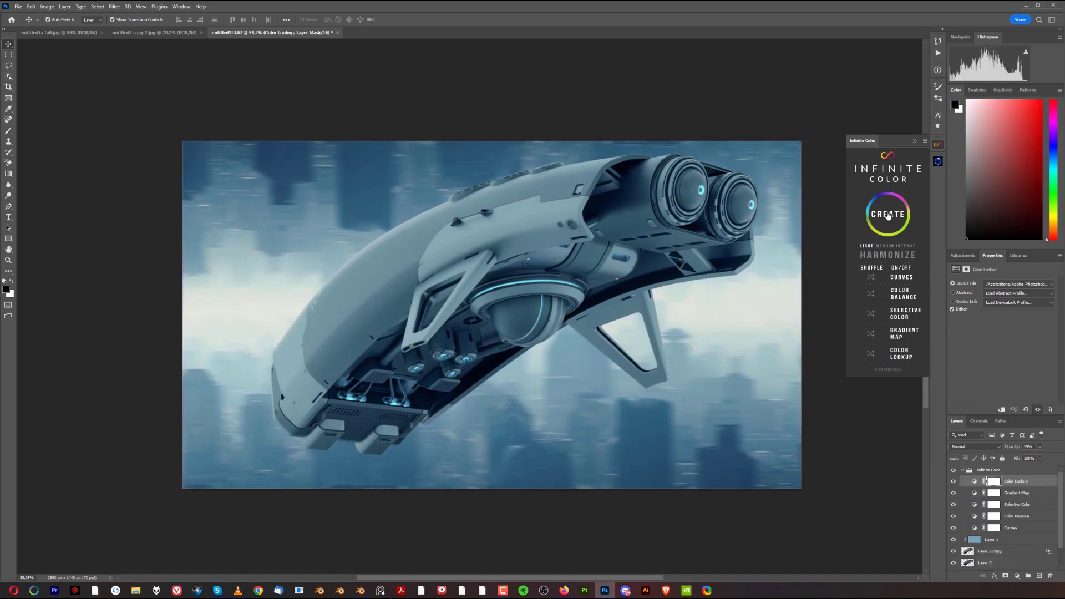
pyautogui.click(888, 215)
pyautogui.click(896, 205)
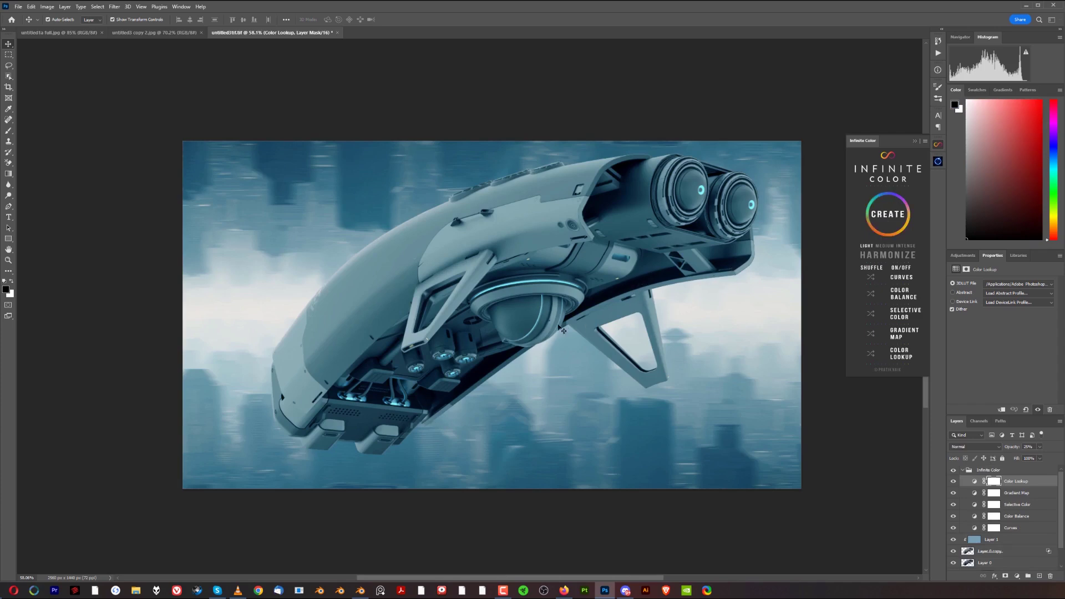
# Pull the Curves 1 midpoint down and gradient its mask so the darkening fades toward the top
pyautogui.scroll(-2, 977, 563)
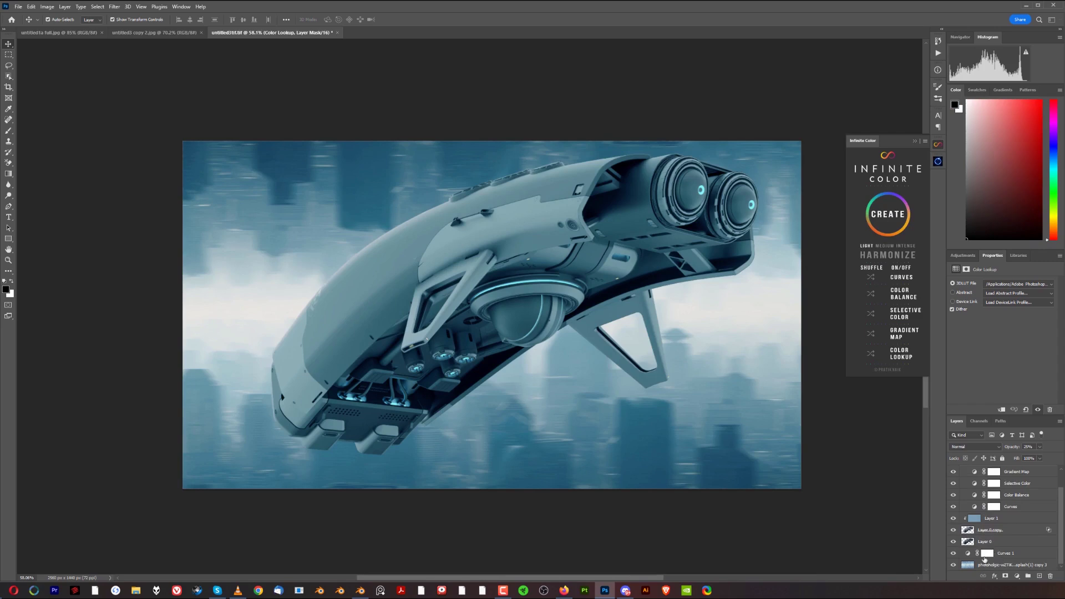
pyautogui.click(972, 556)
pyautogui.moveTo(1012, 356); pyautogui.dragTo(1014, 359)
pyautogui.moveTo(1015, 359); pyautogui.dragTo(1016, 359)
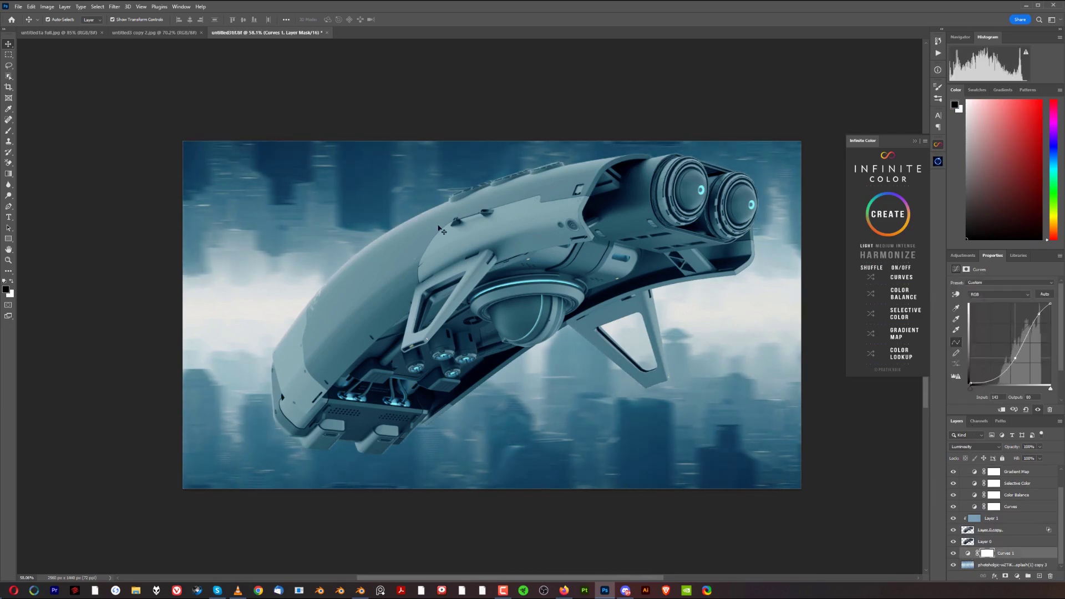
pyautogui.click(8, 175)
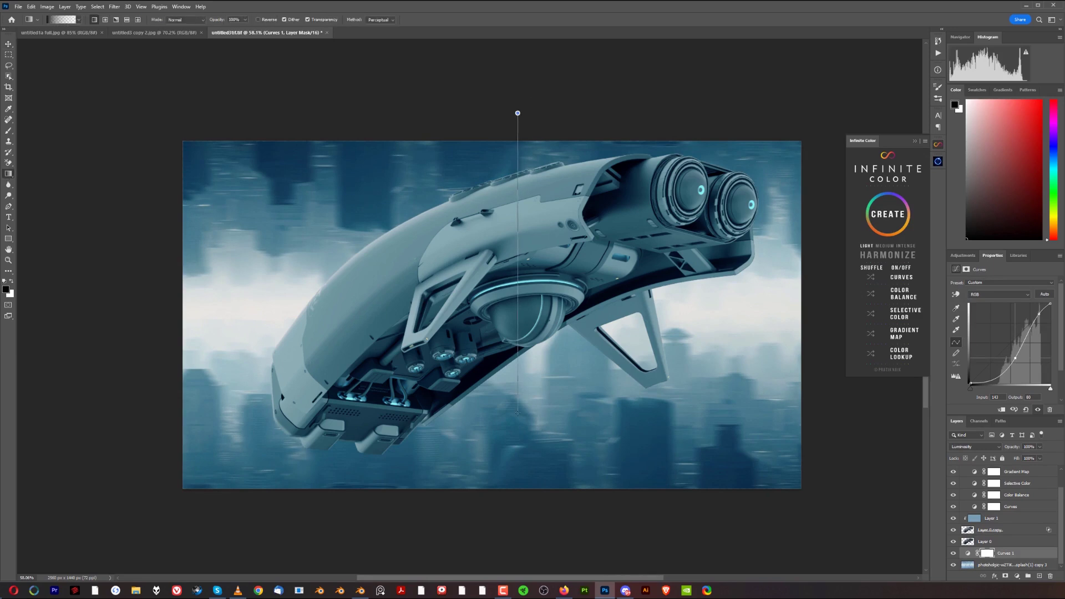
pyautogui.moveTo(518, 414); pyautogui.dragTo(517, 414)
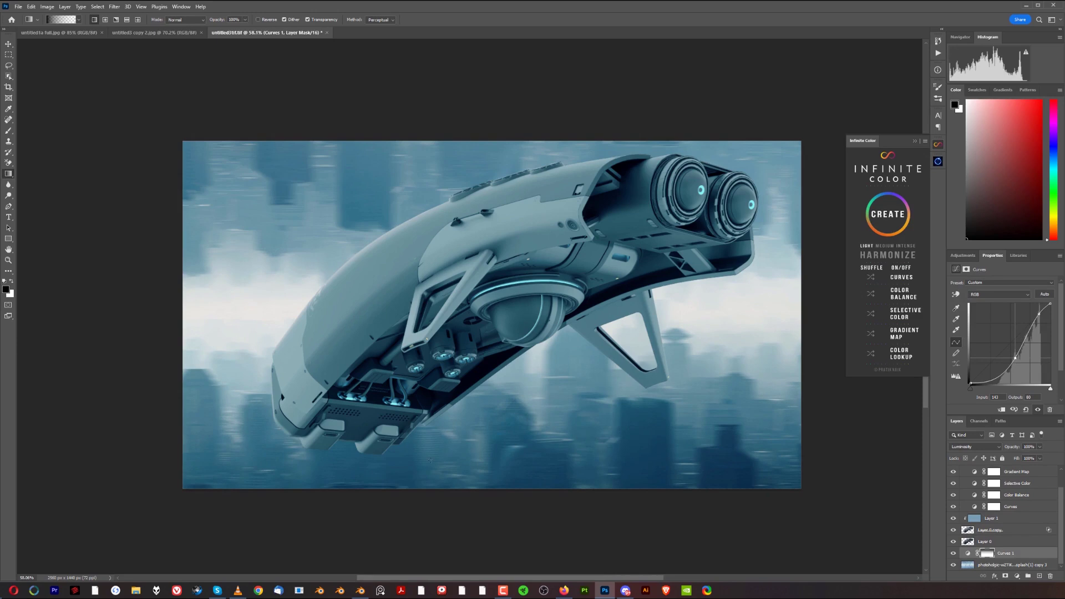
# Select Layer 1 through Layer 0 together and lower their Fill slightly
pyautogui.scroll(-1, 681, 384)
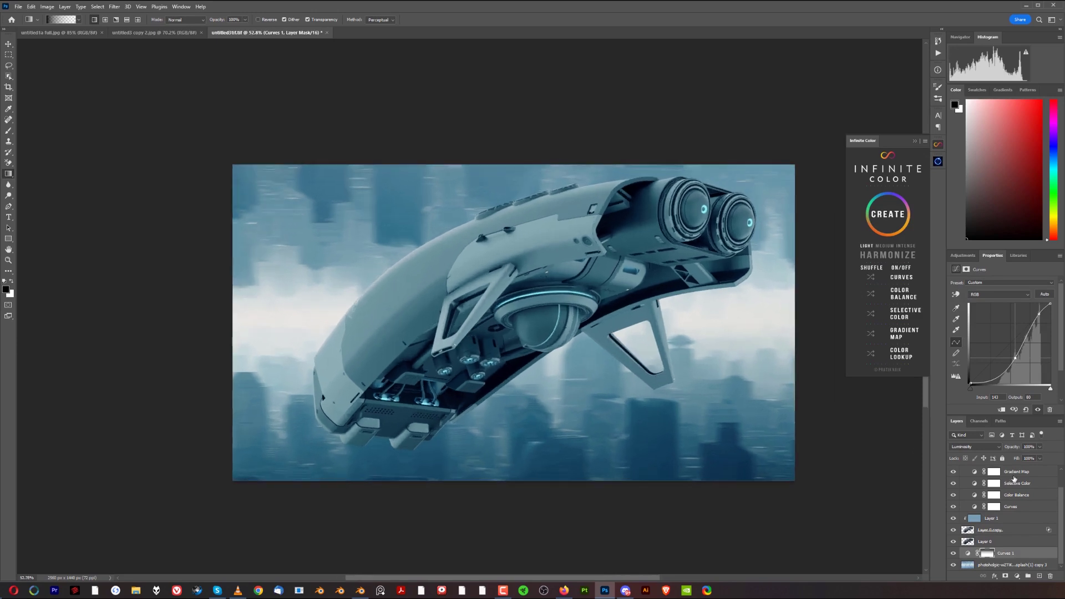
pyautogui.click(1009, 520)
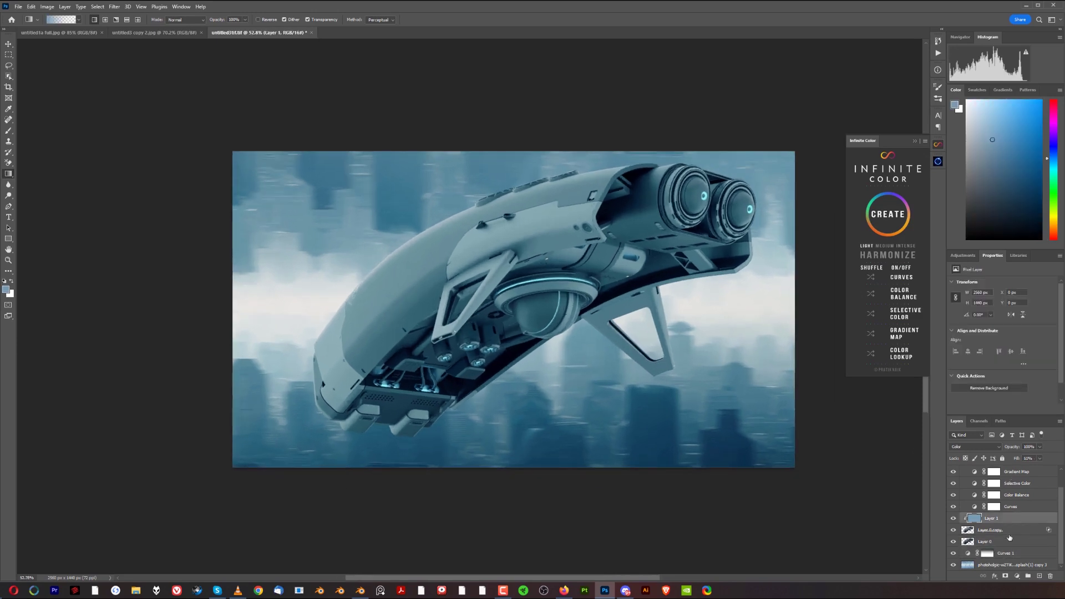
pyautogui.click(1009, 534)
pyautogui.click(1008, 544)
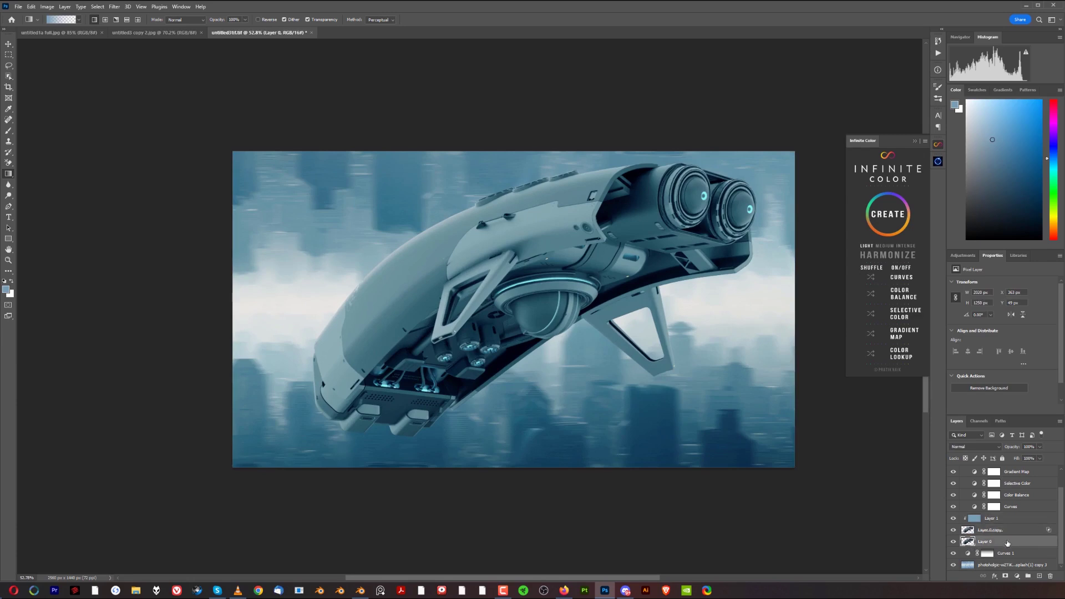
pyautogui.keyDown('shift'); pyautogui.click(1005, 519); pyautogui.keyUp('shift')
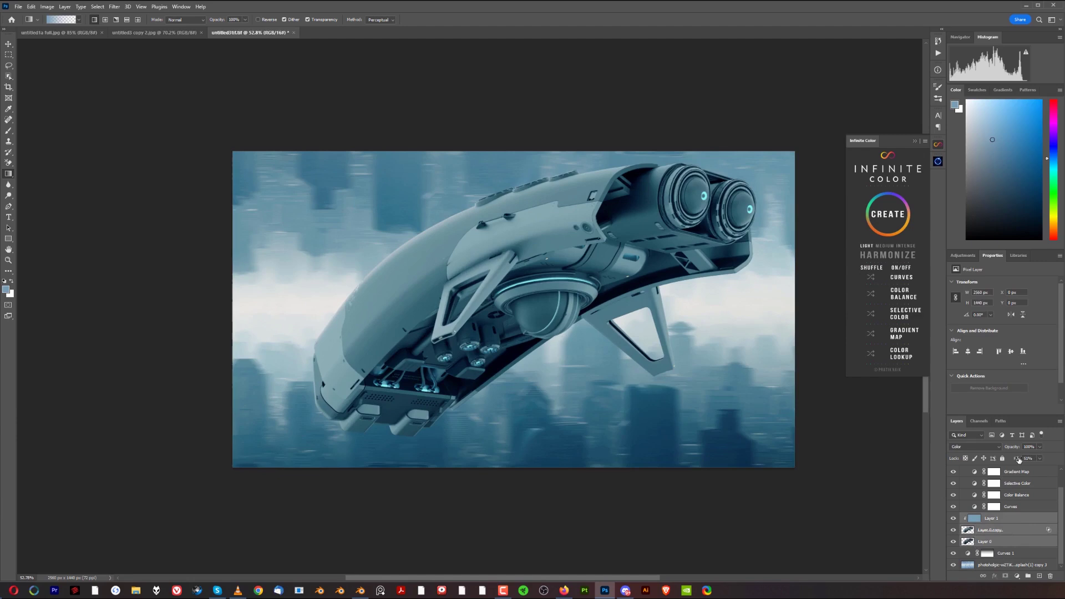
pyautogui.moveTo(1018, 460); pyautogui.dragTo(1027, 460)
# On the bottom city background layer, select two thin strips along the image's bottom edge
pyautogui.click(1029, 546)
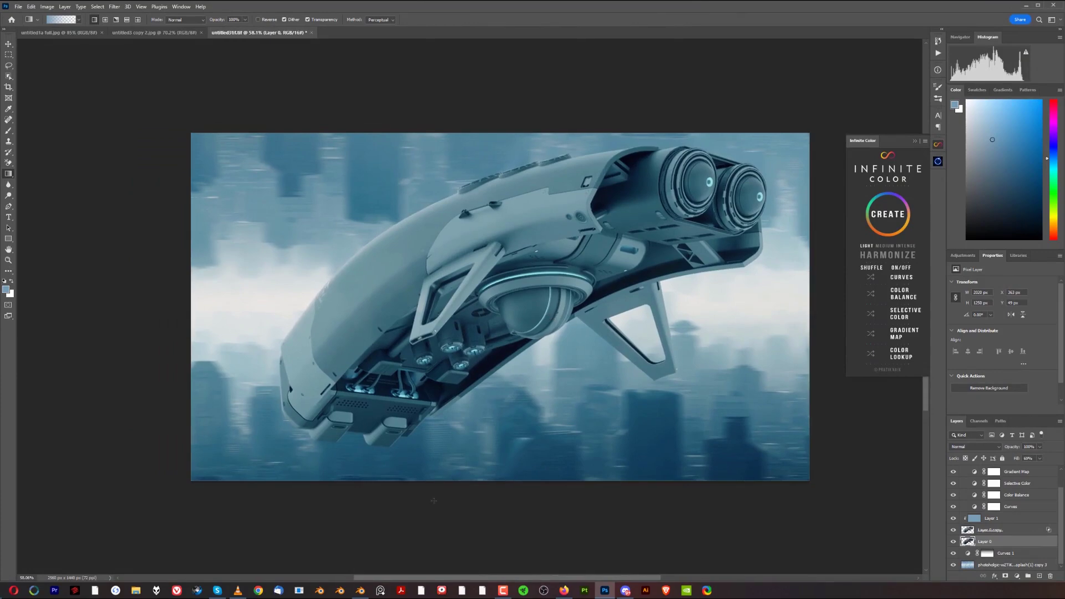
pyautogui.scroll(4, 434, 501)
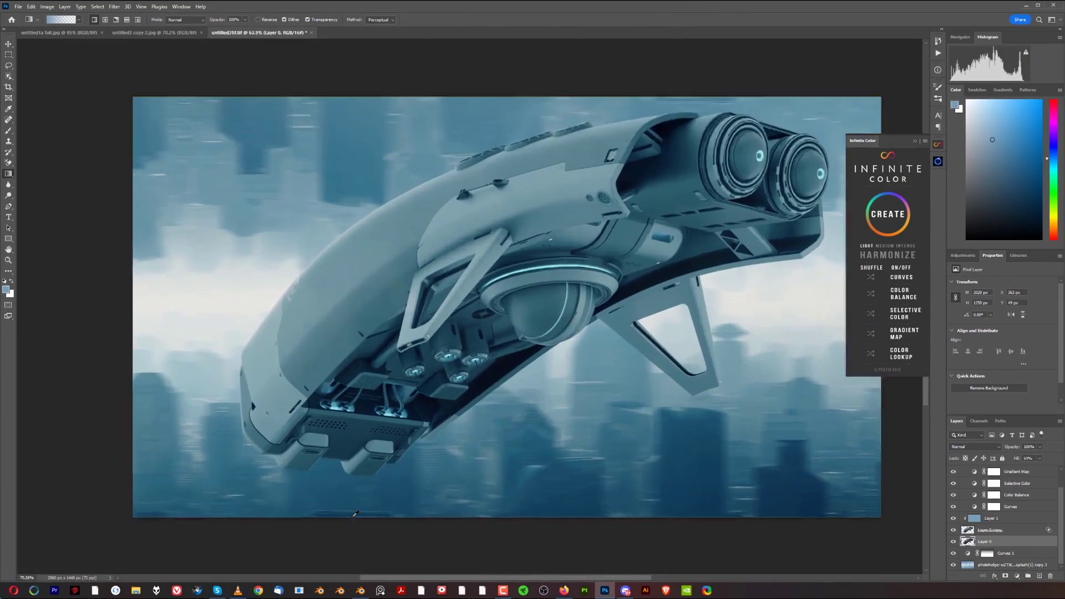
pyautogui.scroll(-5, 399, 411)
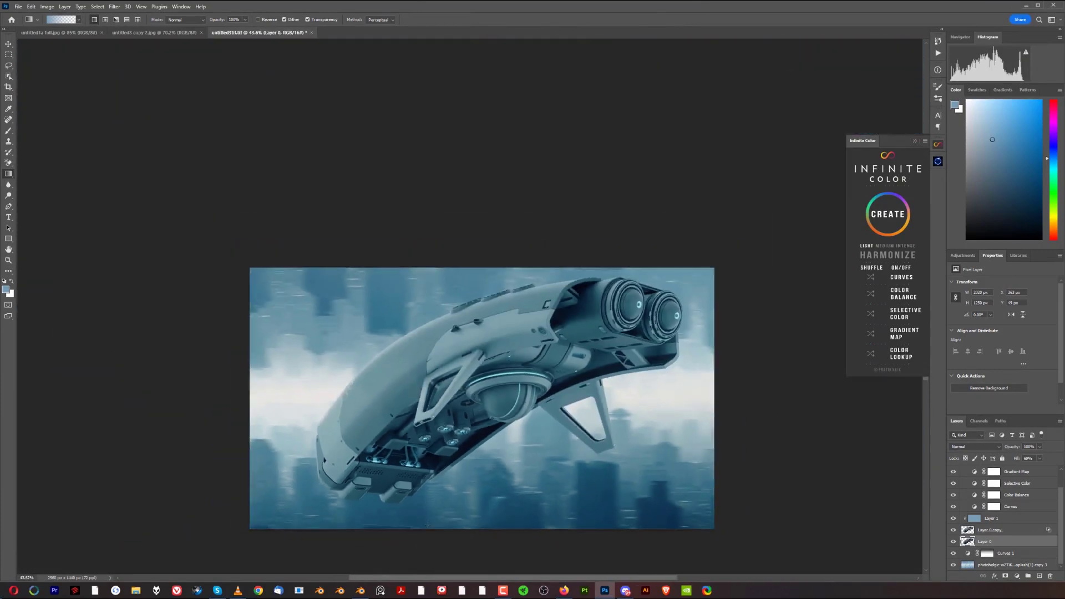
pyautogui.scroll(3, 355, 415)
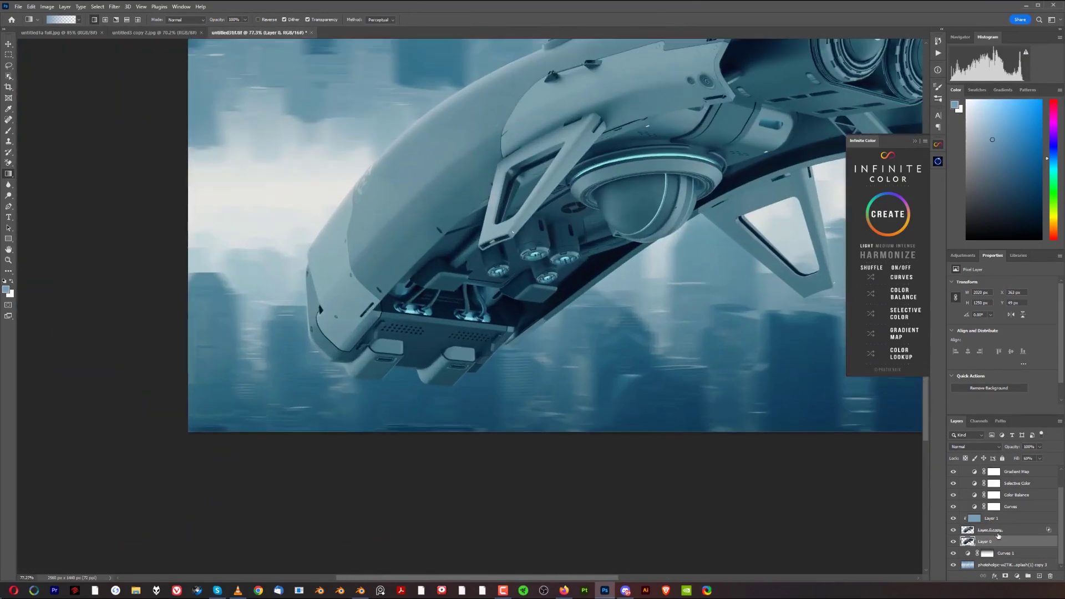
pyautogui.click(997, 566)
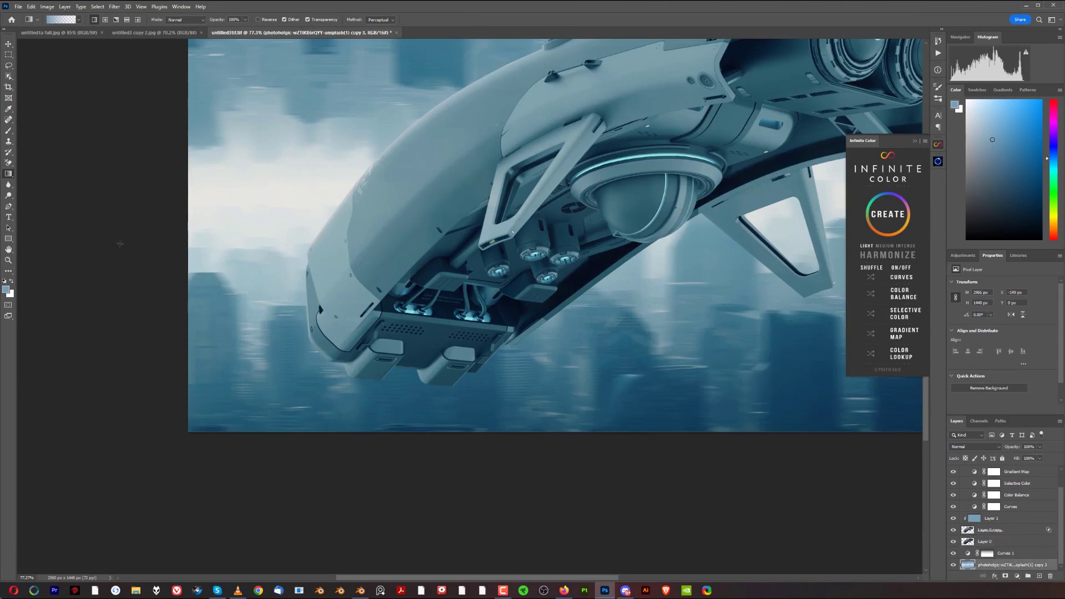
pyautogui.click(8, 55)
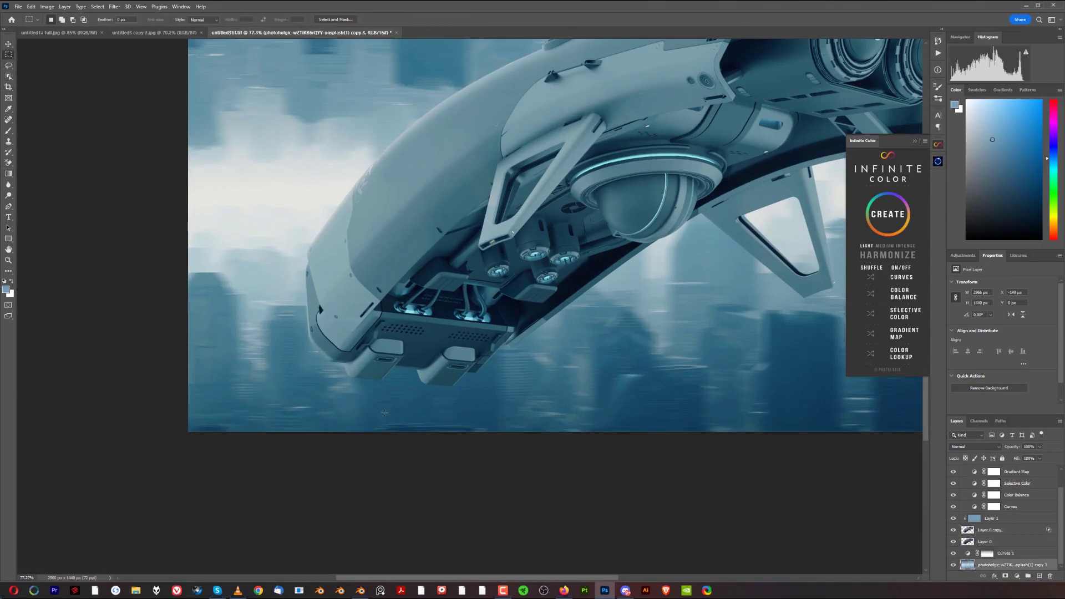
pyautogui.moveTo(364, 421); pyautogui.dragTo(504, 432)
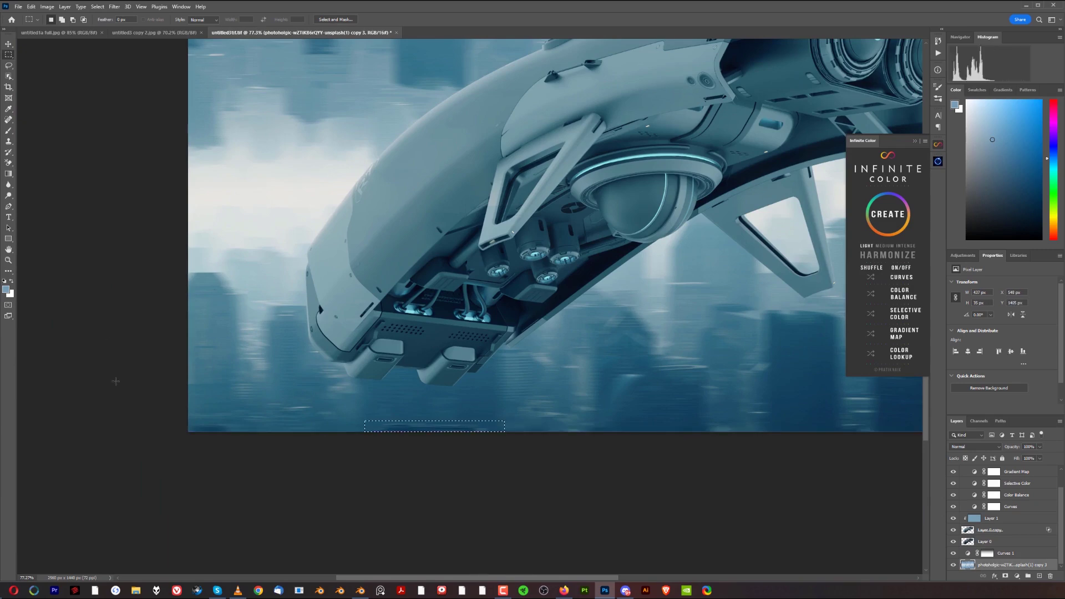
pyautogui.moveTo(179, 418); pyautogui.dragTo(243, 433)
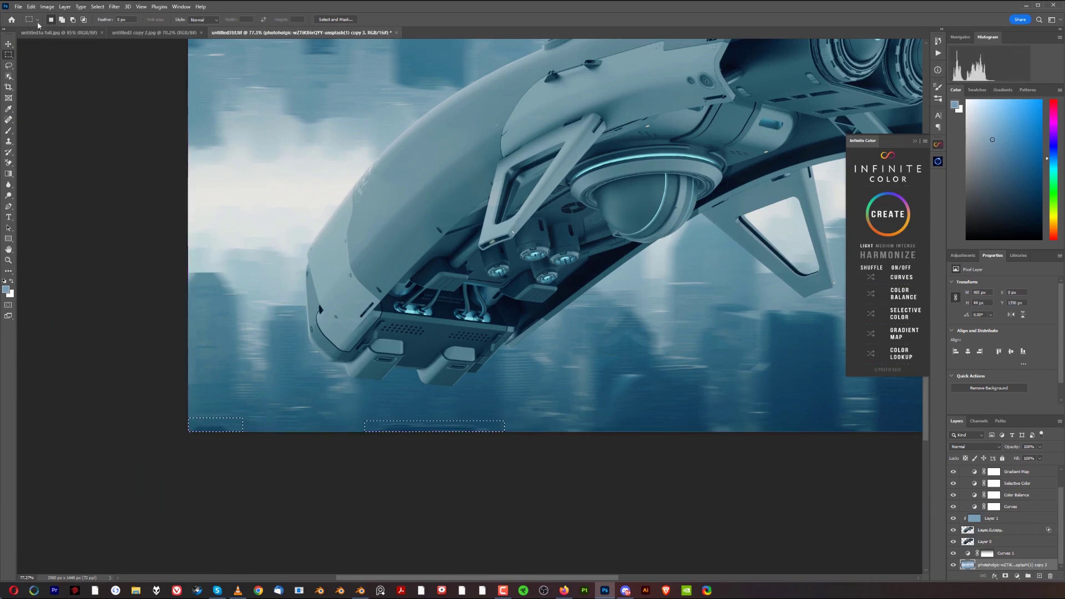
# Content-Aware Fill the bottom strips onto a new layer and deselect
pyautogui.click(31, 6)
pyautogui.click(74, 154)
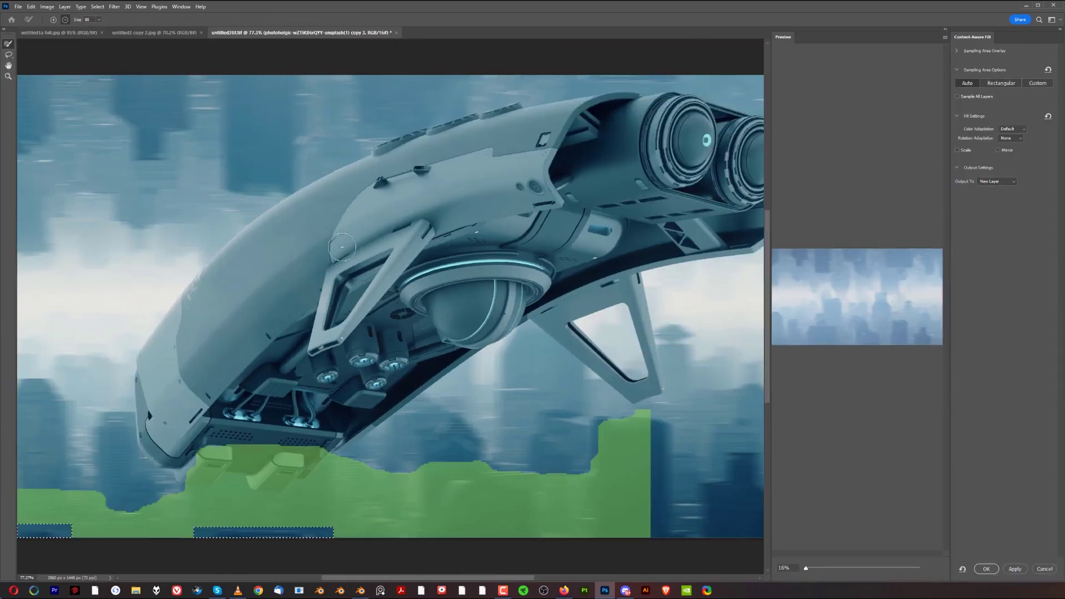
pyautogui.click(987, 568)
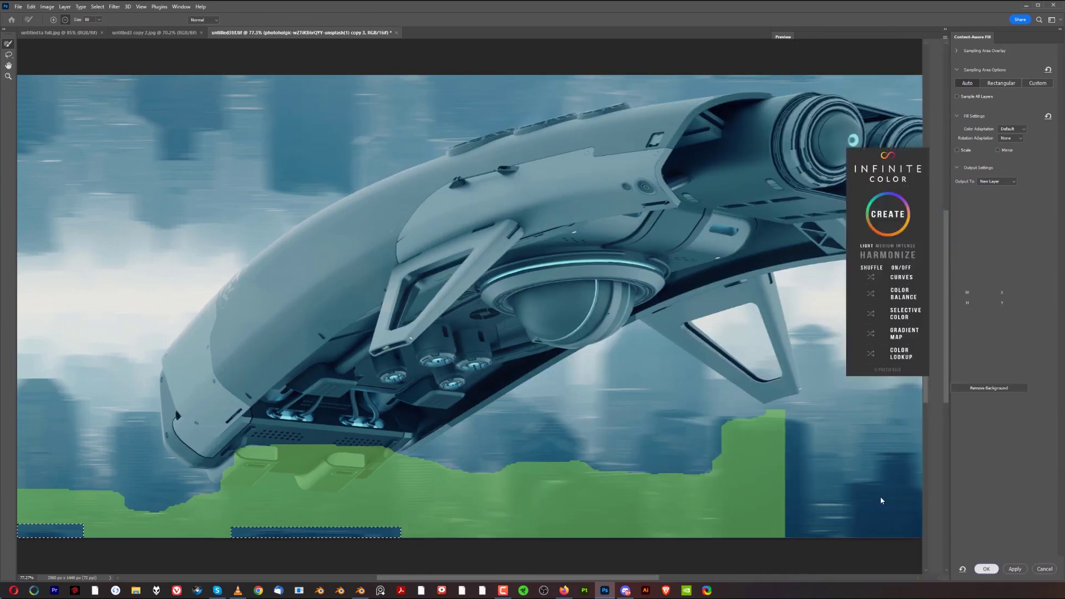
pyautogui.hotkey('ctrl', 'd')
pyautogui.scroll(-5, 514, 438)
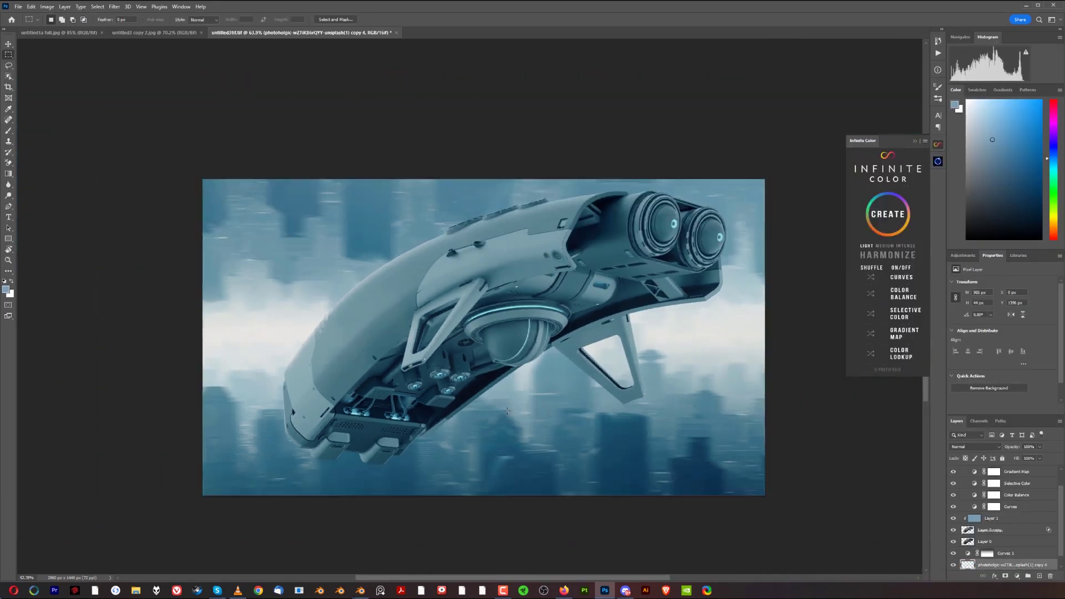
pyautogui.scroll(2, 513, 438)
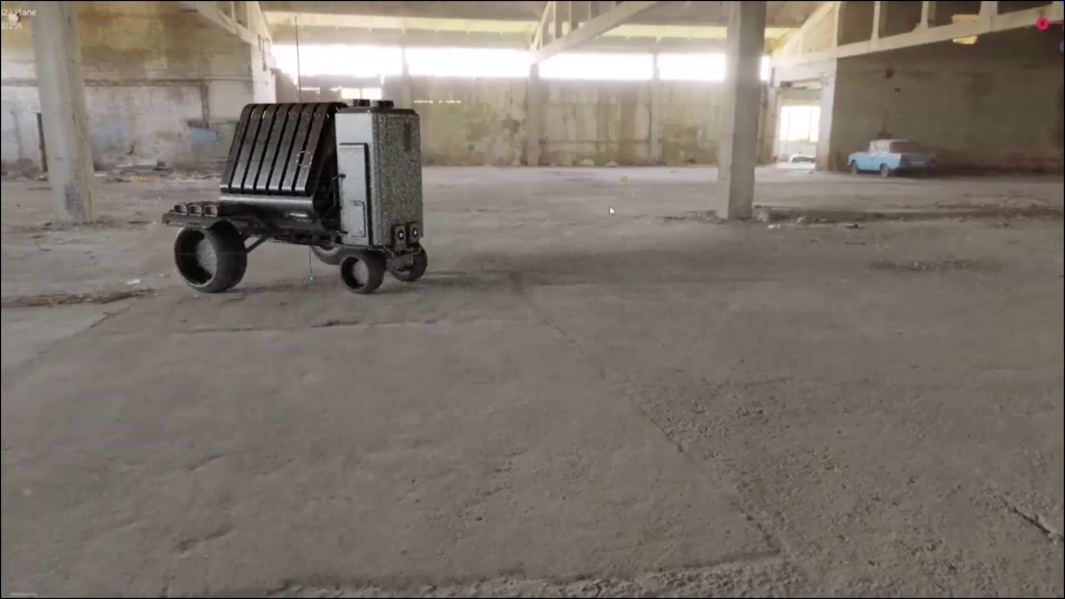
# View the warehouse robot composite at 100%, zoom around it, and group the selected layers
pyautogui.press('ctrl+alt+KP_0')
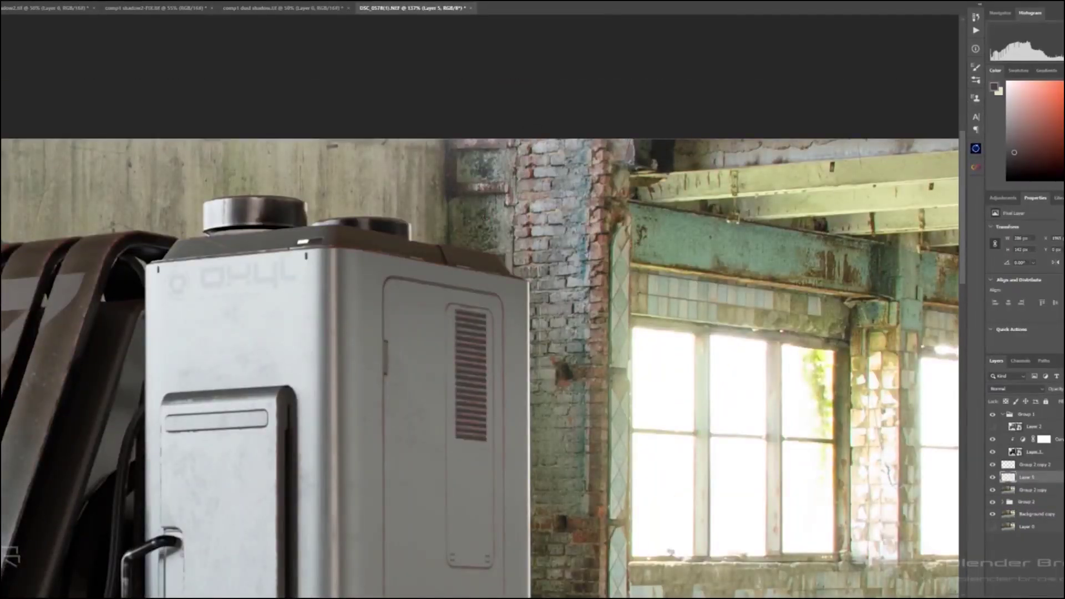
pyautogui.scroll(-4, 486, 164)
pyautogui.scroll(2, 599, 189)
pyautogui.scroll(-8, 599, 189)
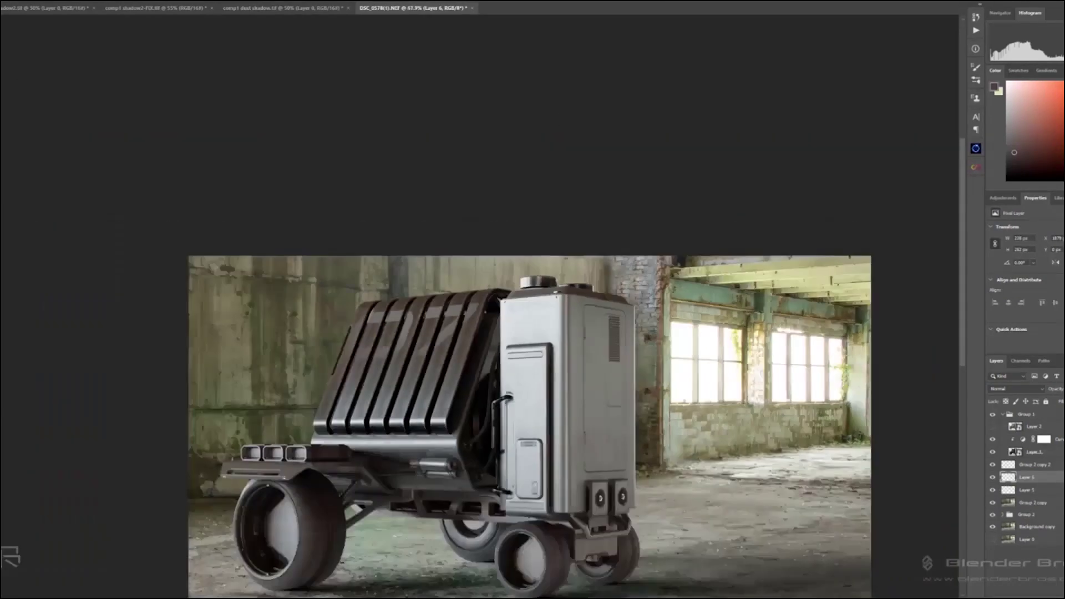
pyautogui.hotkey('ctrl', 'g')
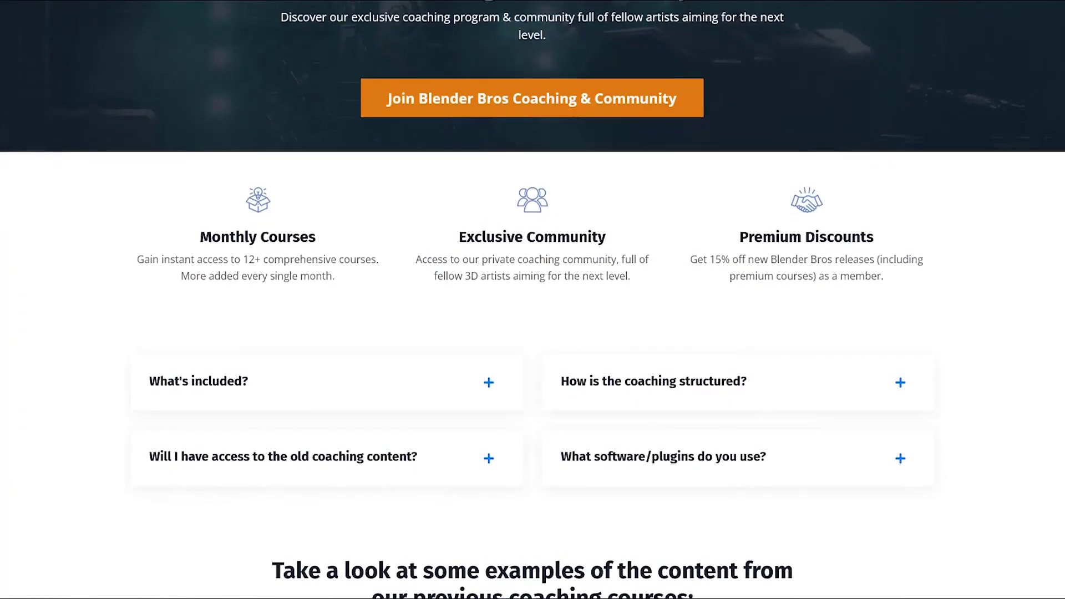
# Scroll down the Blender Bros coaching page to the monthly content tutorial grid
pyautogui.scroll(-3, 532, 299)
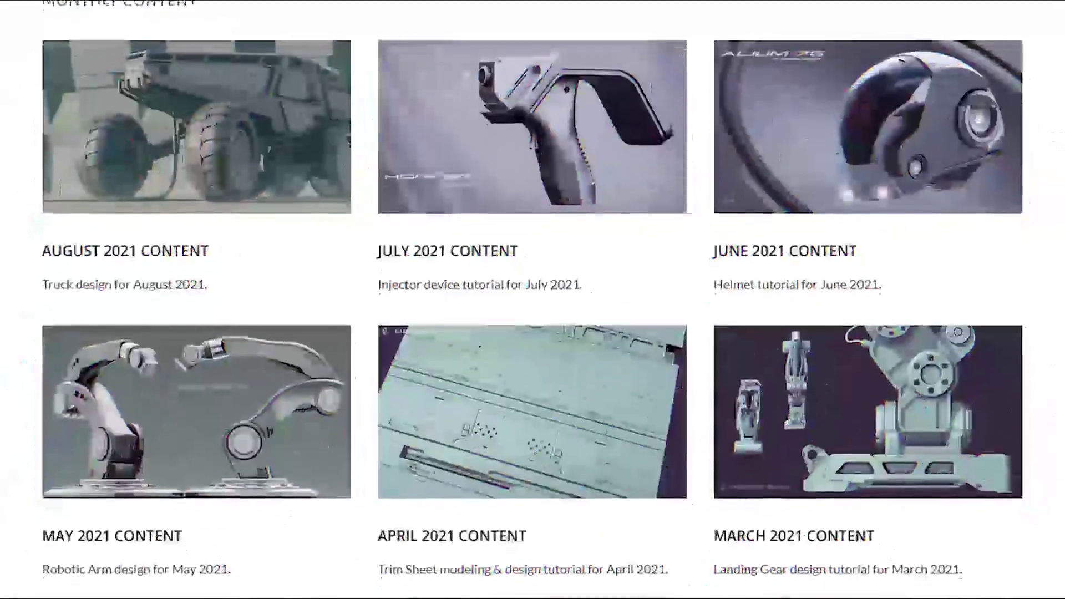
pyautogui.scroll(-2, 533, 333)
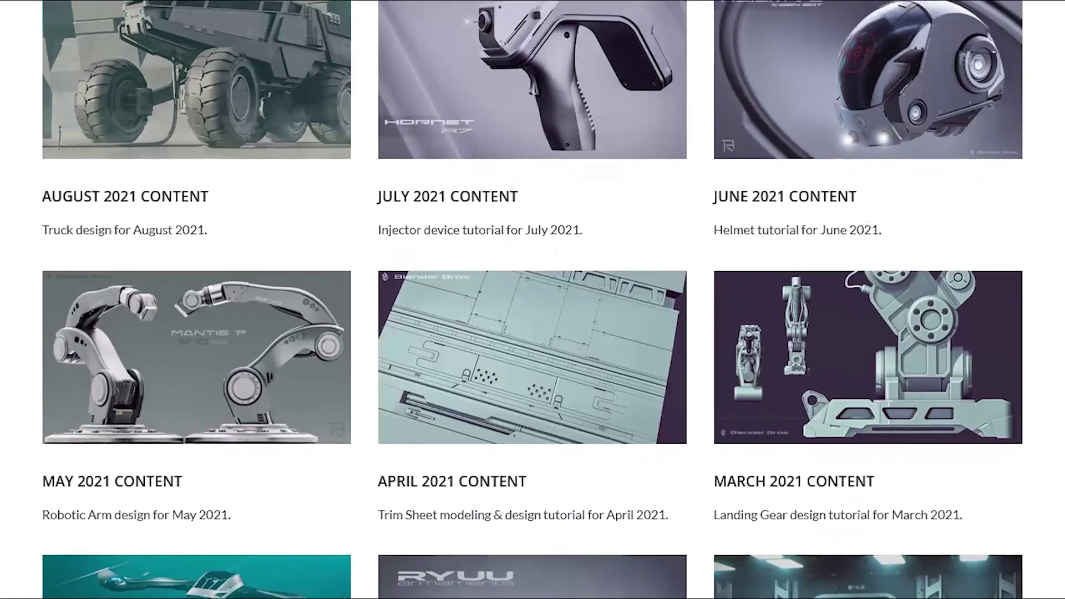
pyautogui.scroll(-2, 533, 333)
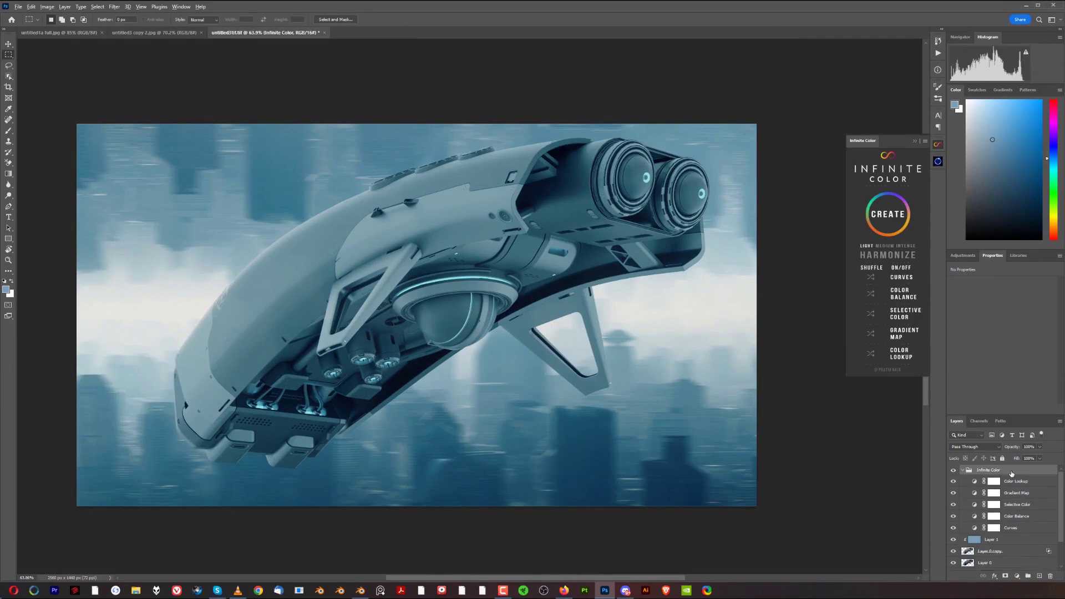
# Stamp a merged layer and set Color Efex Pro Contrast: Correct 0%, Dynamic 15%, shadows 74%
pyautogui.hotkey('ctrl', 'shift', 'alt', 'e')
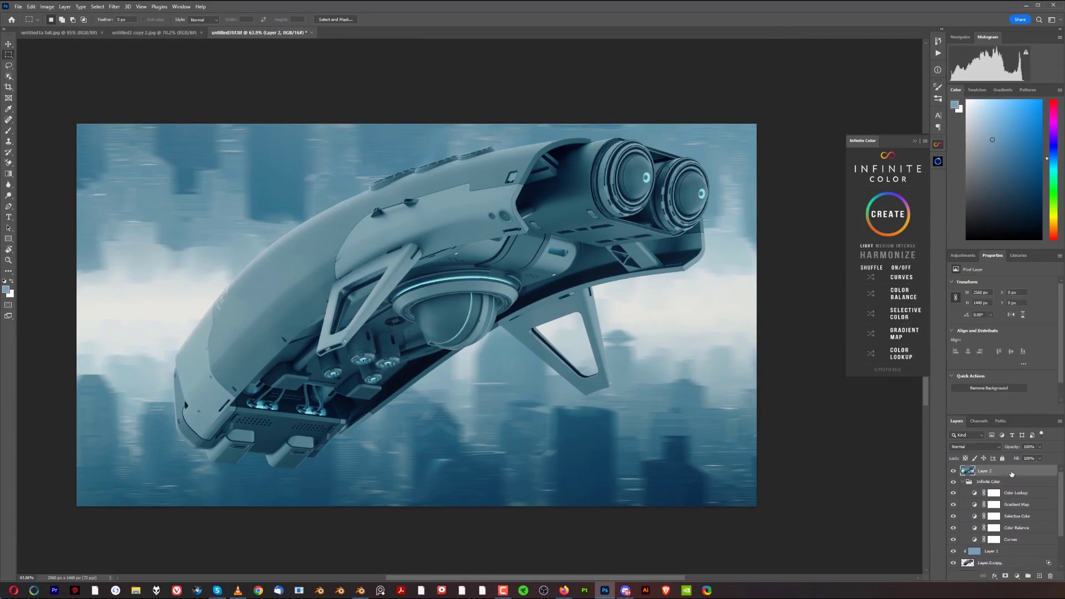
pyautogui.click(114, 6)
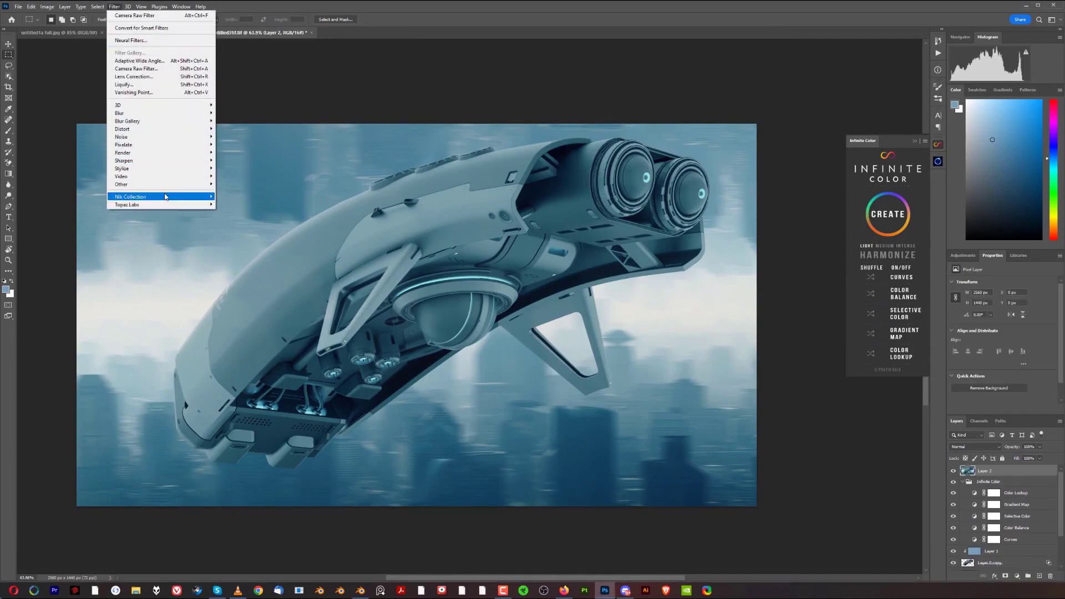
pyautogui.moveTo(167, 197)
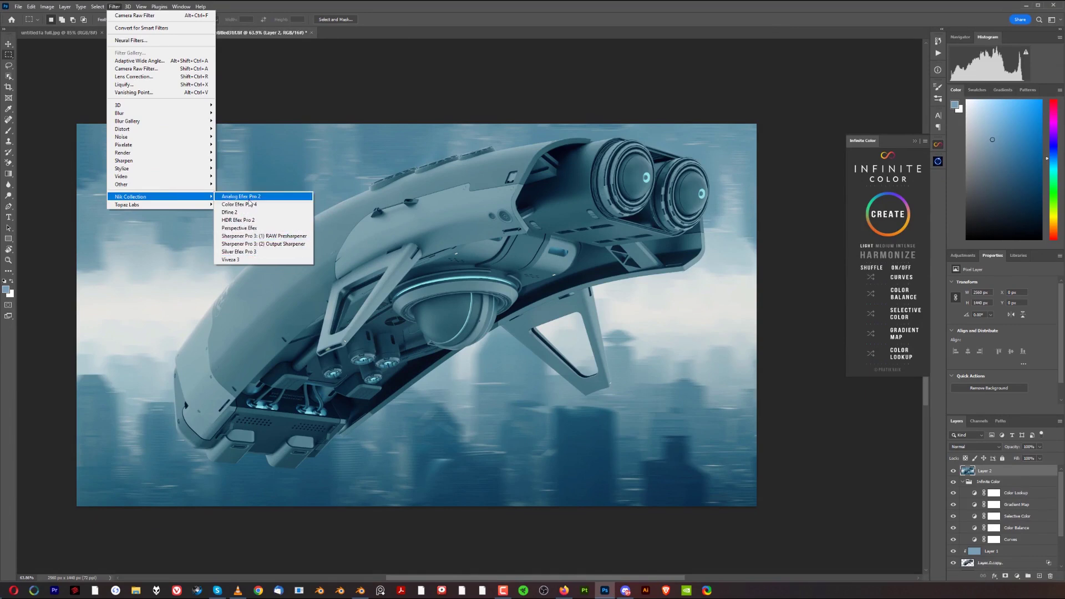
pyautogui.click(274, 206)
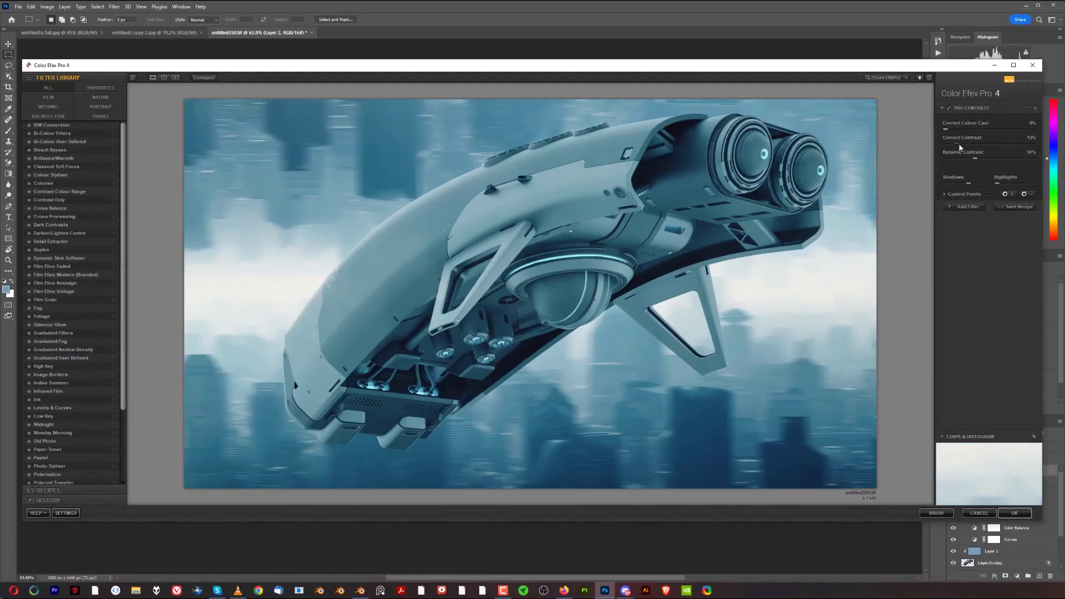
pyautogui.moveTo(960, 143); pyautogui.dragTo(936, 146)
pyautogui.click(942, 160)
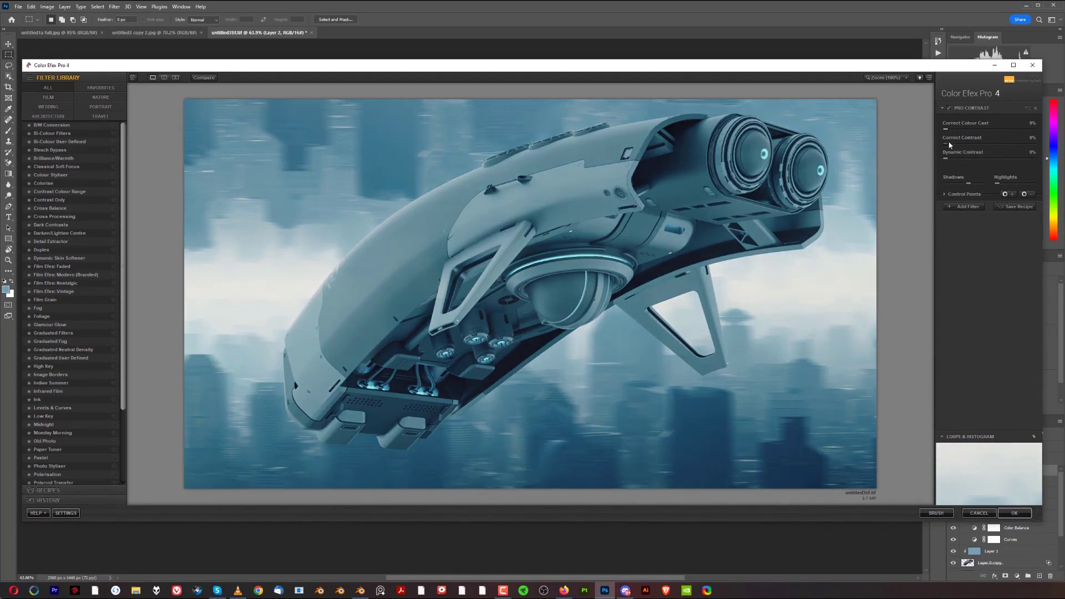
pyautogui.moveTo(946, 159); pyautogui.dragTo(959, 166)
pyautogui.moveTo(975, 188); pyautogui.dragTo(966, 188)
# Add a Cross Processing filter with method B05 and apply the filters
pyautogui.click(981, 206)
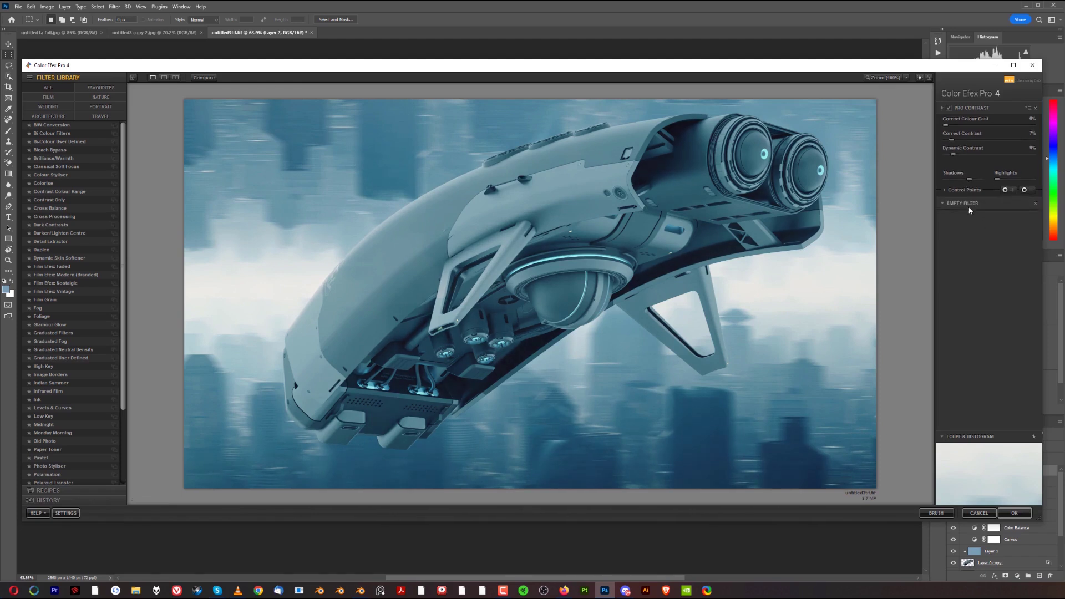
pyautogui.click(58, 217)
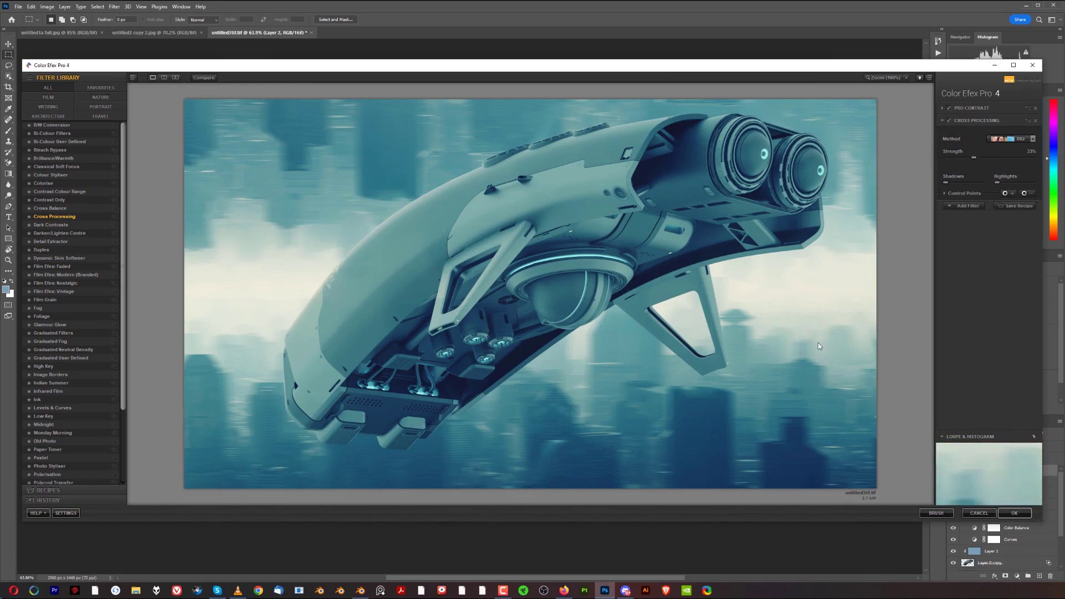
pyautogui.click(1033, 139)
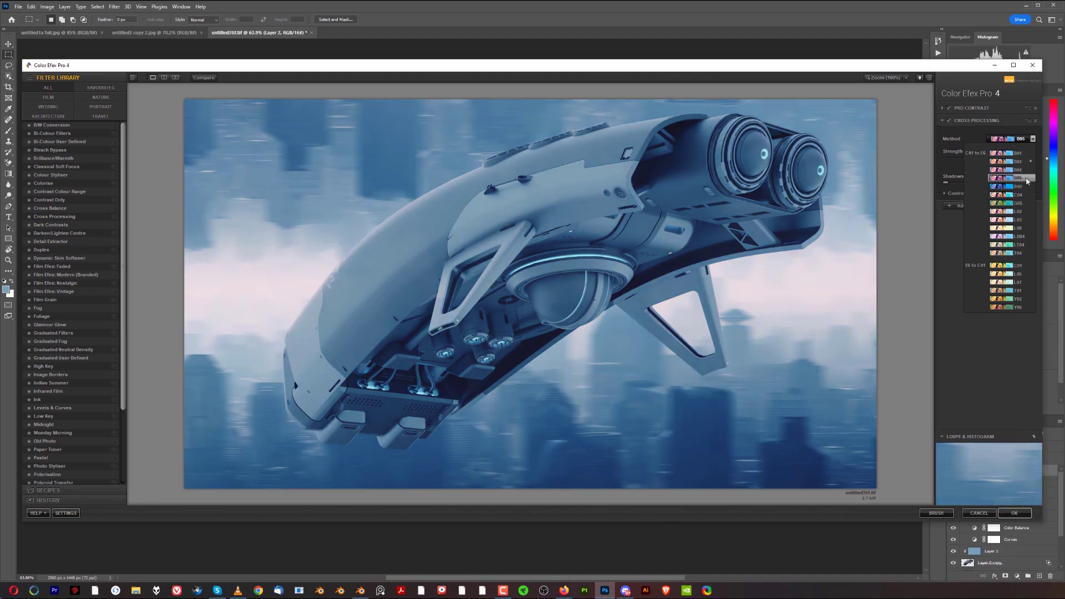
pyautogui.click(1026, 178)
pyautogui.click(1014, 513)
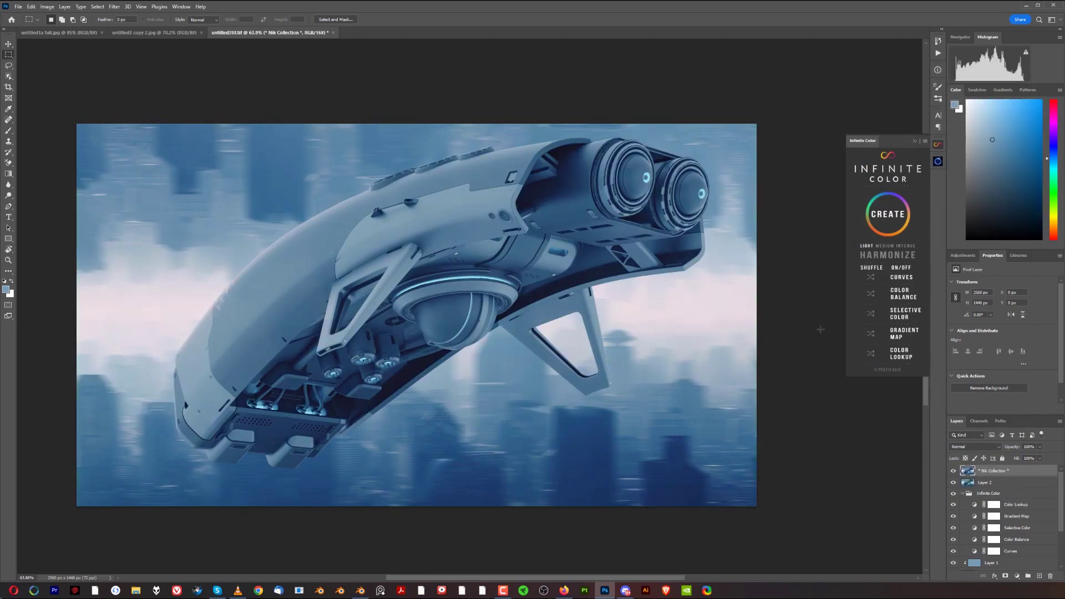
# Start an Oniric background glow and shrink the brush to about 16 px
pyautogui.click(938, 163)
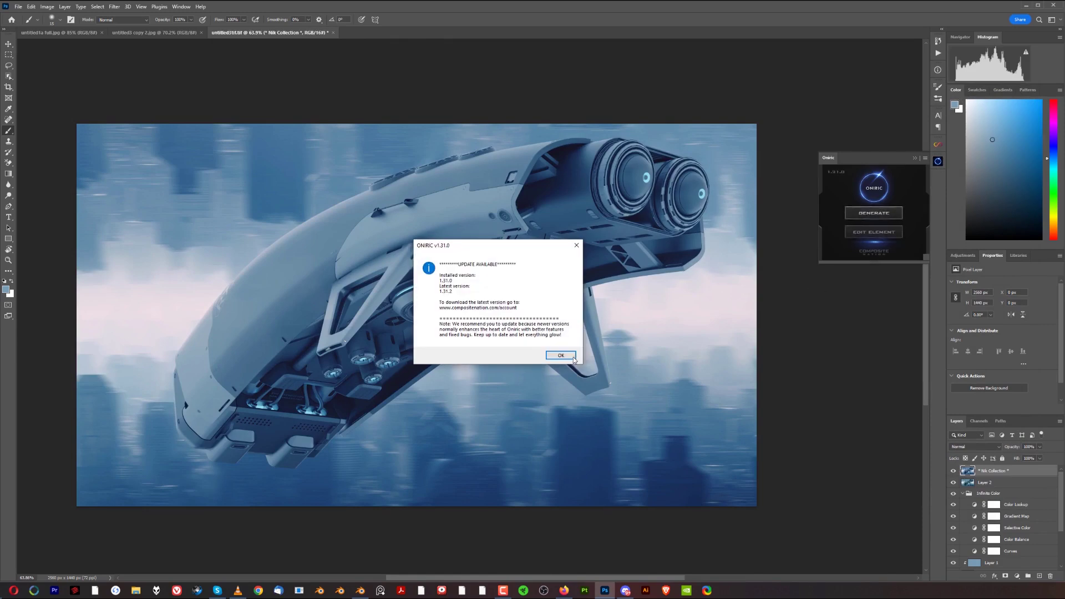
pyautogui.click(564, 358)
pyautogui.click(876, 215)
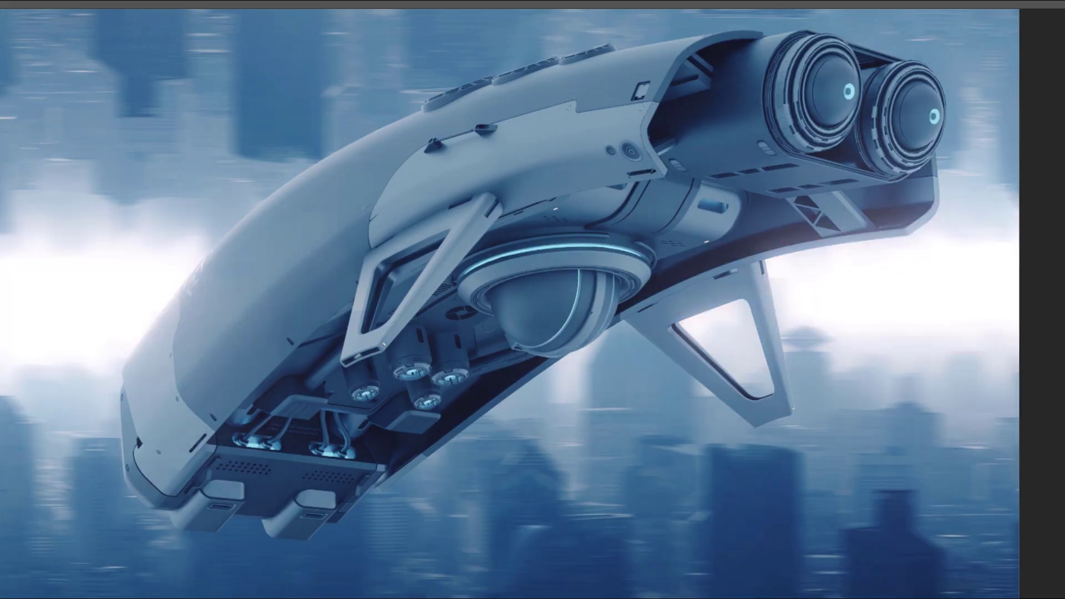
pyautogui.hotkey('ctrl', 'z')
pyautogui.scroll(8, 863, 110)
pyautogui.moveTo(818, 137)
pyautogui.mouseDown()
pyautogui.moveTo(767, 134)
pyautogui.moveTo(563, 174)
pyautogui.mouseUp()
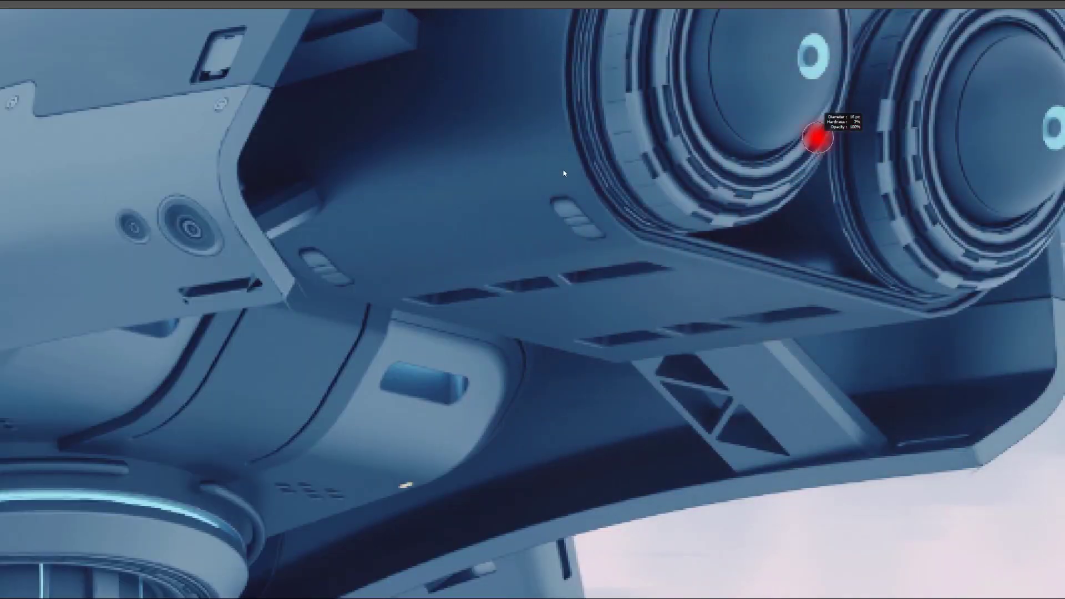
# Paint glow spots on both engine lenses, the four underside lenses and the bottom connectors
pyautogui.click(814, 53)
pyautogui.click(1048, 125)
pyautogui.scroll(-3, 582, 334)
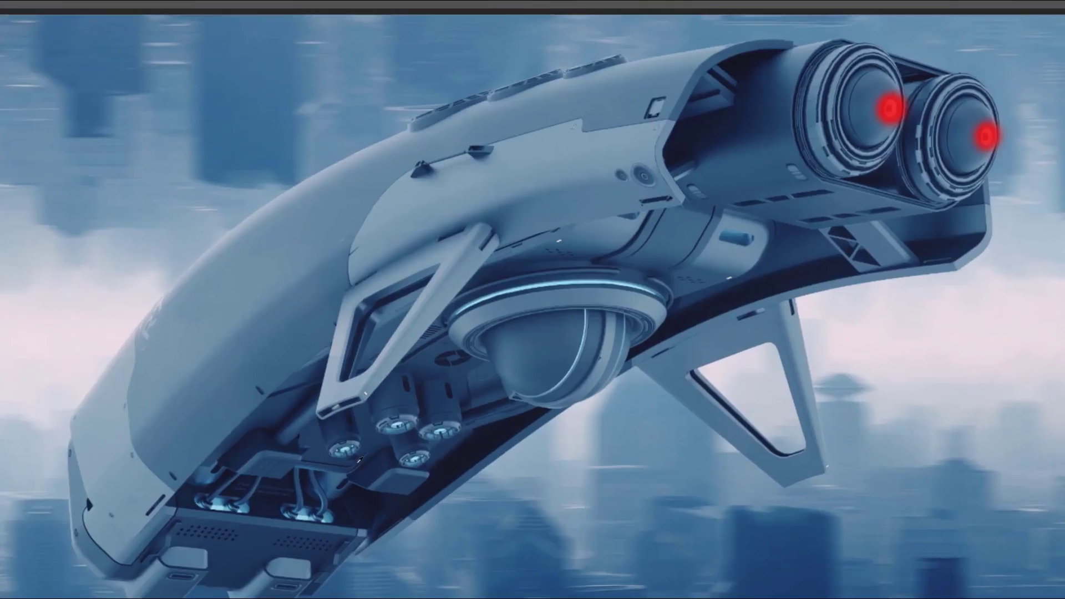
pyautogui.scroll(5, 308, 458)
pyautogui.click(360, 425)
pyautogui.click(452, 380)
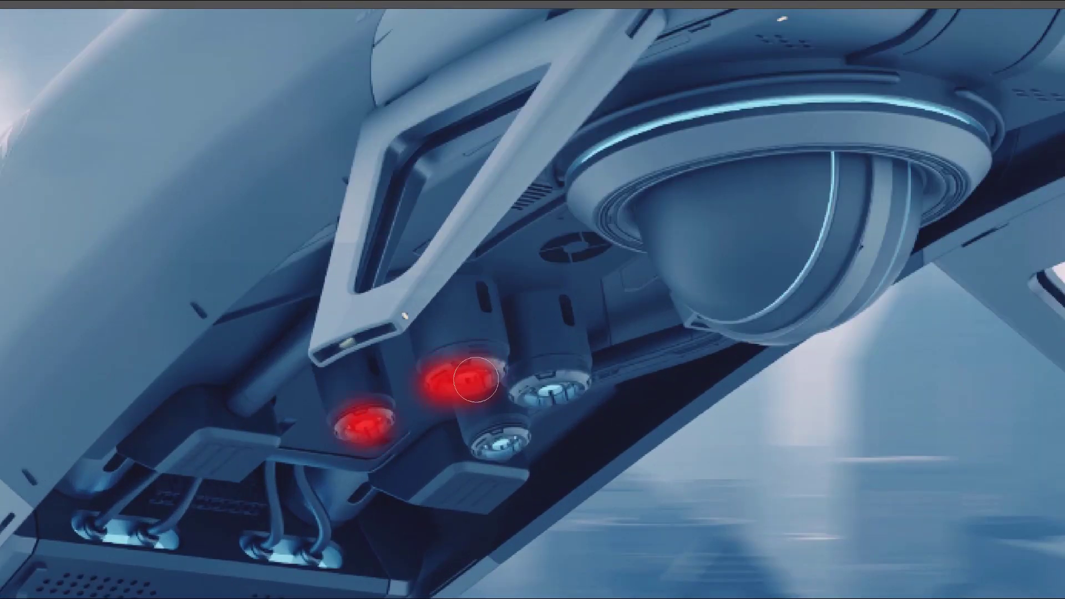
pyautogui.click(549, 386)
pyautogui.click(500, 444)
pyautogui.moveTo(261, 549); pyautogui.dragTo(322, 546)
pyautogui.moveTo(95, 525); pyautogui.dragTo(200, 530)
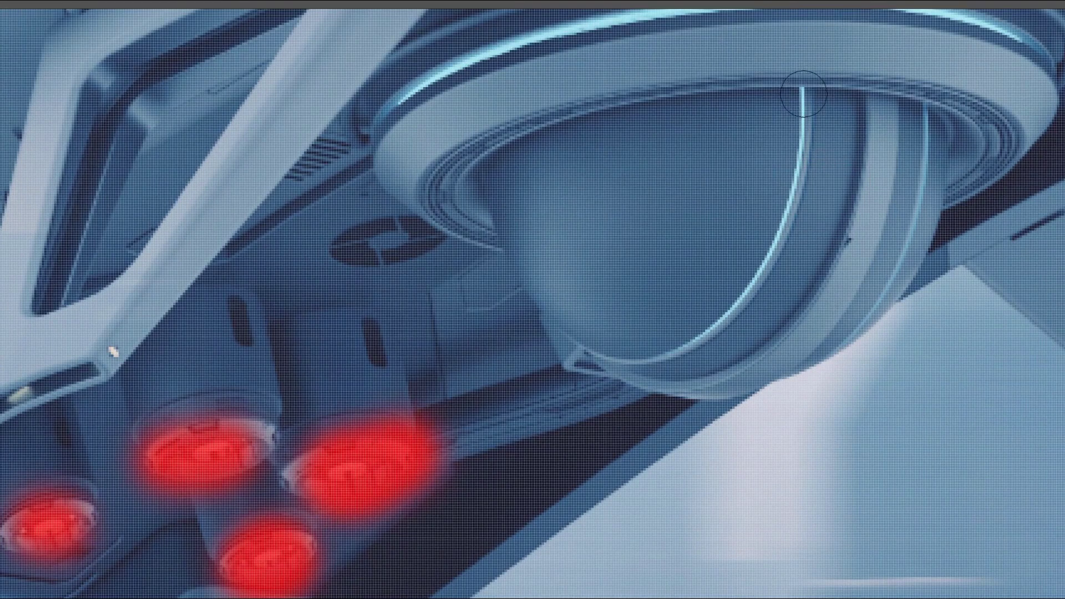
# Paint glow along the dome's inner edge and upper ring, turn it cyan, and save the element
pyautogui.moveTo(803, 93)
pyautogui.mouseDown()
pyautogui.moveTo(810, 149)
pyautogui.moveTo(761, 238)
pyautogui.moveTo(684, 321)
pyautogui.moveTo(617, 340)
pyautogui.mouseUp()
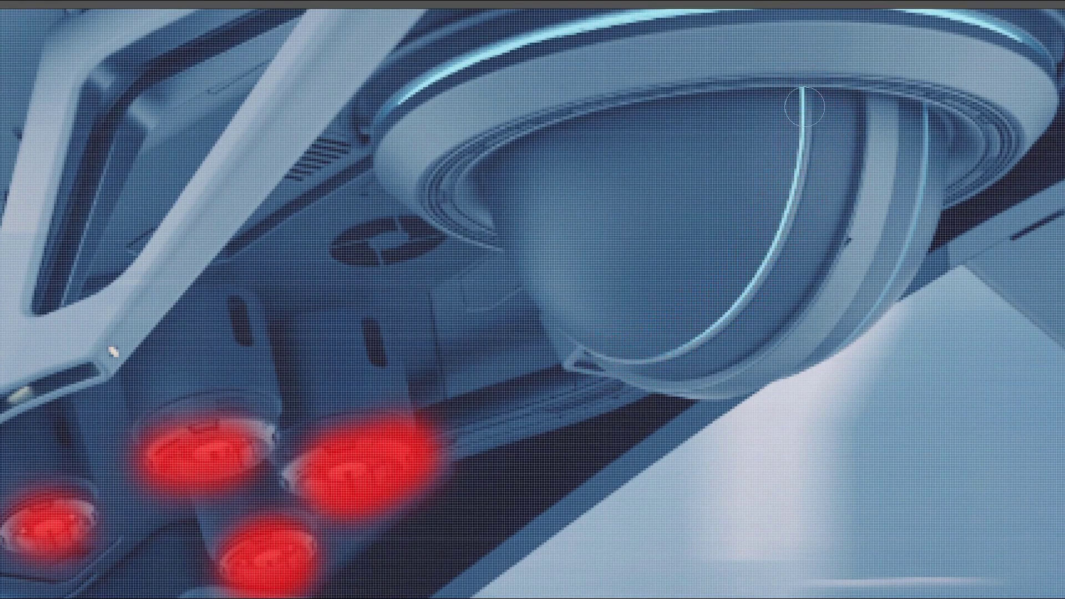
pyautogui.moveTo(805, 106)
pyautogui.mouseDown()
pyautogui.moveTo(786, 194)
pyautogui.moveTo(725, 300)
pyautogui.moveTo(685, 332)
pyautogui.moveTo(621, 351)
pyautogui.moveTo(580, 349)
pyautogui.mouseUp()
pyautogui.moveTo(664, 188); pyautogui.dragTo(597, 348)
pyautogui.moveTo(310, 288)
pyautogui.mouseDown()
pyautogui.moveTo(440, 216)
pyautogui.moveTo(625, 181)
pyautogui.moveTo(841, 169)
pyautogui.moveTo(968, 217)
pyautogui.mouseUp()
pyautogui.scroll(-10, 968, 216)
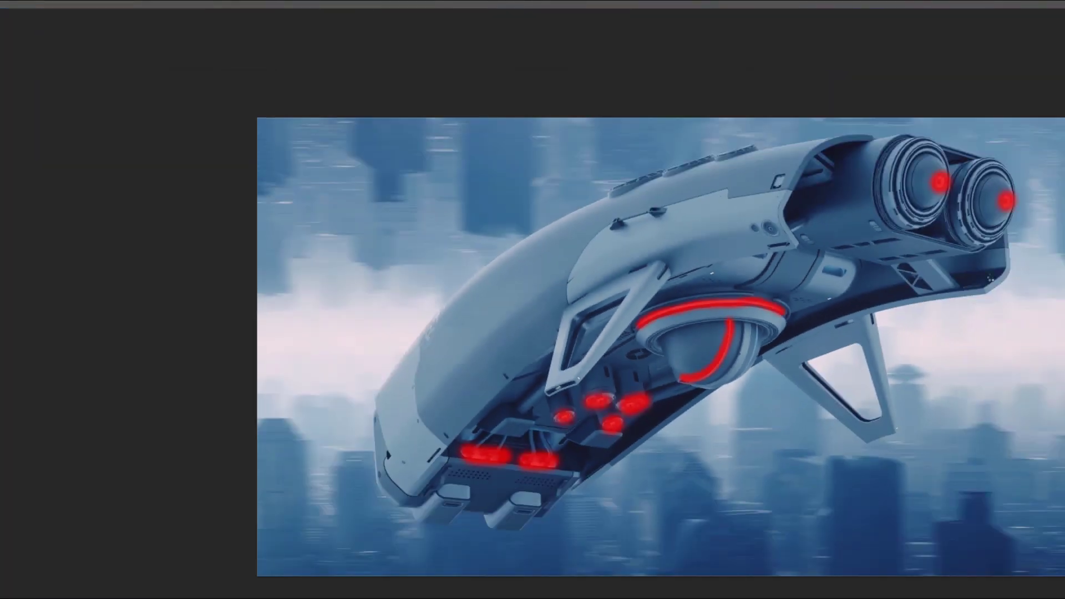
pyautogui.press('\\')
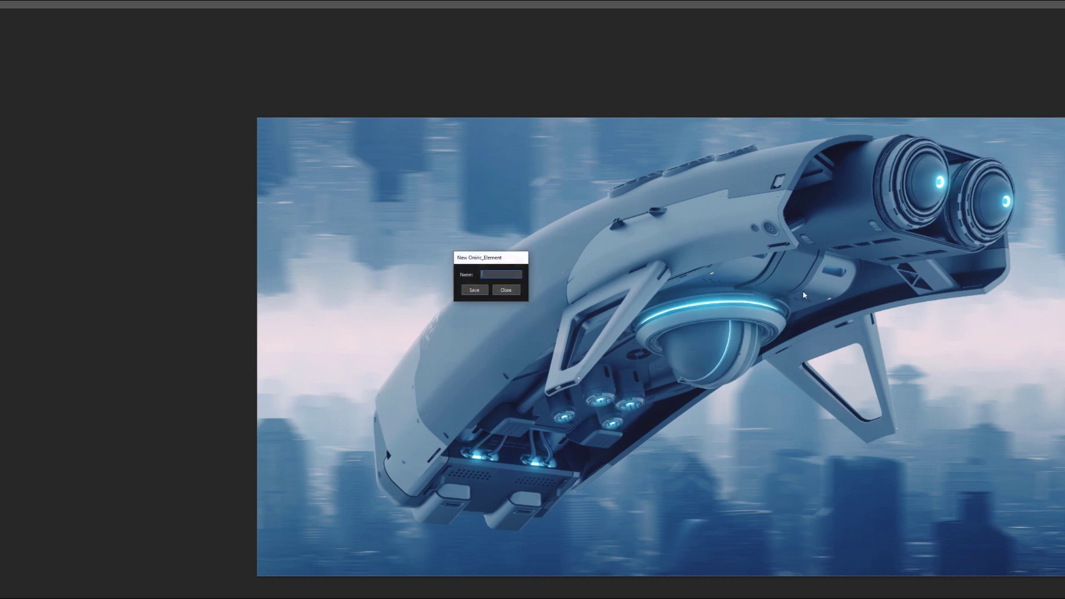
pyautogui.click(470, 293)
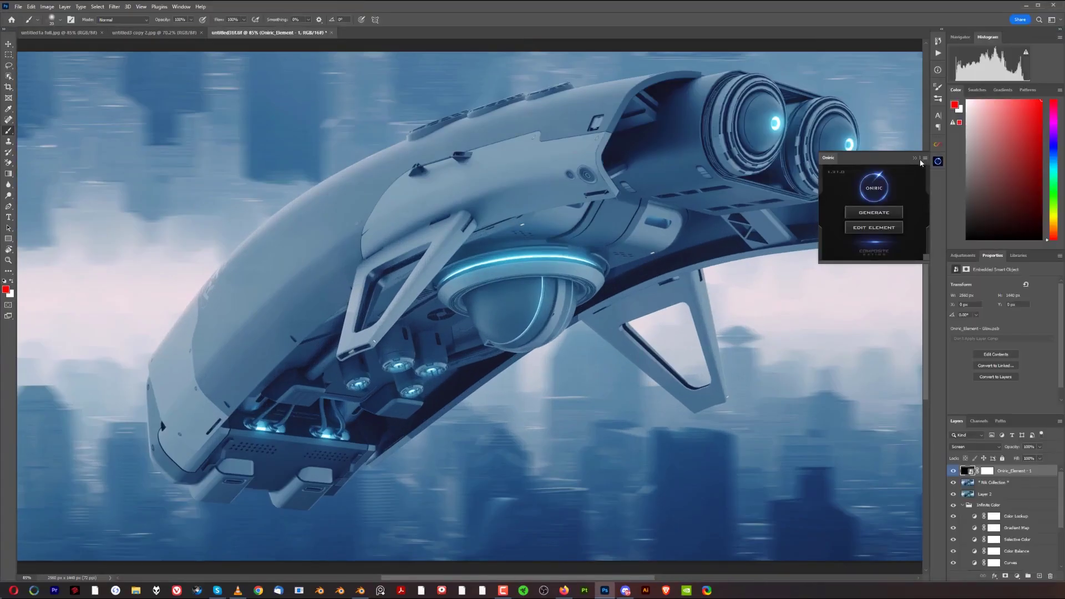
# Close the Oniric panel, compare the image with and without the glow, then hide it
pyautogui.click(915, 159)
pyautogui.click(955, 471)
pyautogui.click(955, 471)
pyautogui.click(955, 471)
pyautogui.click(954, 471)
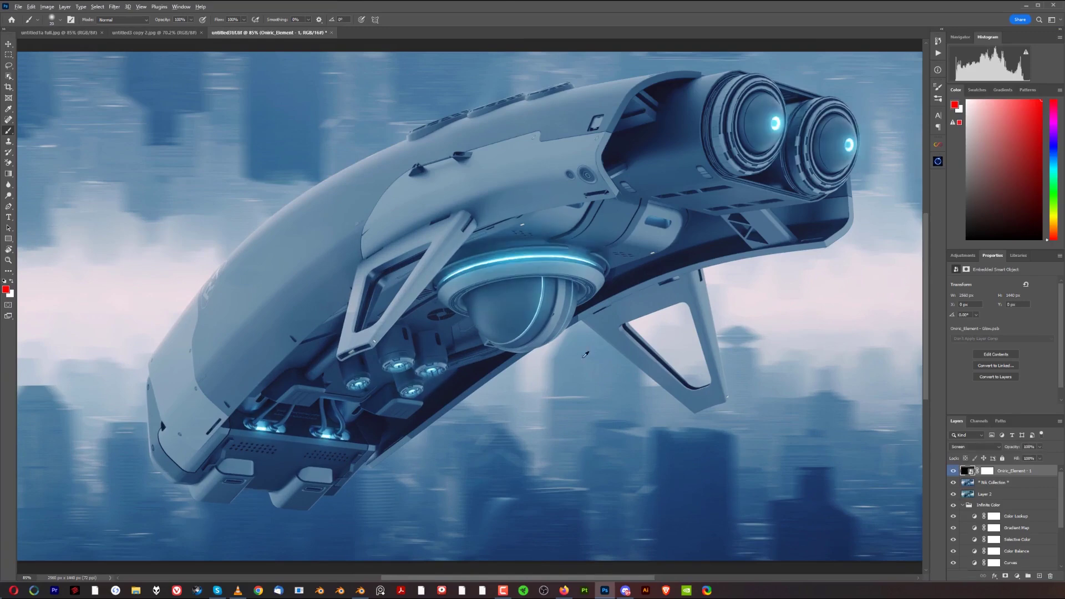
pyautogui.scroll(-3, 586, 355)
pyautogui.scroll(2, 586, 358)
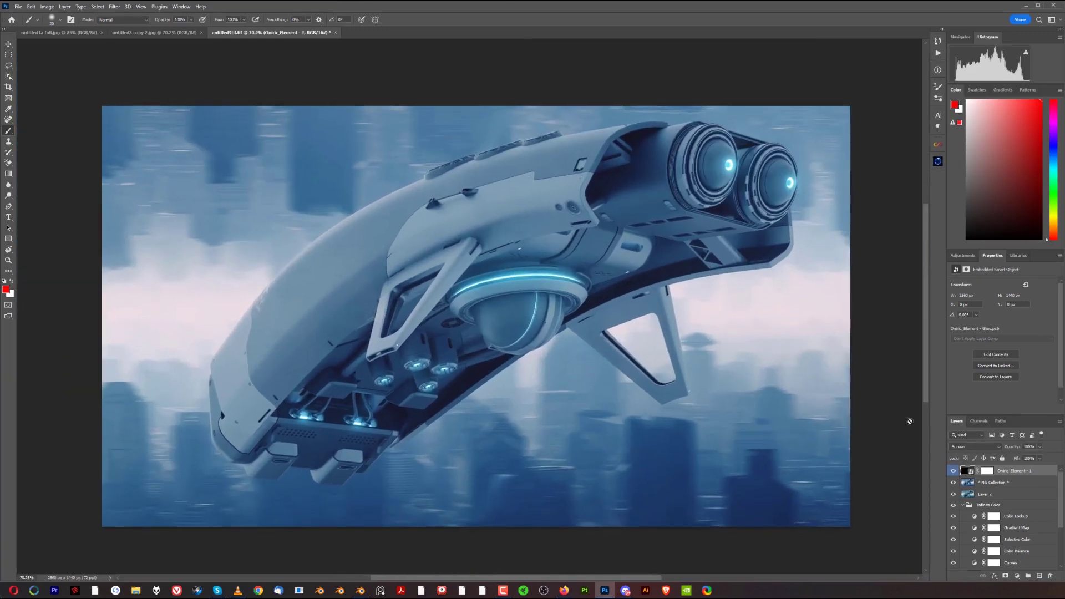
pyautogui.click(954, 471)
# Add a new layer above the Nik Collection layer and paint sampled cyan over the left engine eye
pyautogui.click(1013, 488)
pyautogui.click(1040, 576)
pyautogui.scroll(5, 563, 300)
pyautogui.scroll(-2, 630, 269)
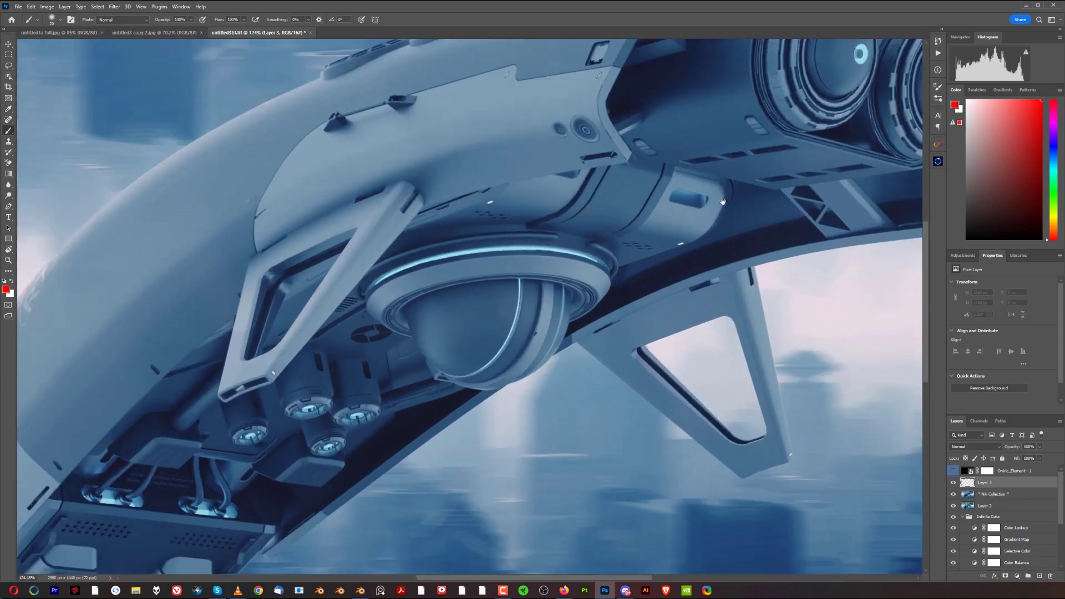
pyautogui.moveTo(721, 202); pyautogui.dragTo(478, 366)
pyautogui.scroll(8, 604, 212)
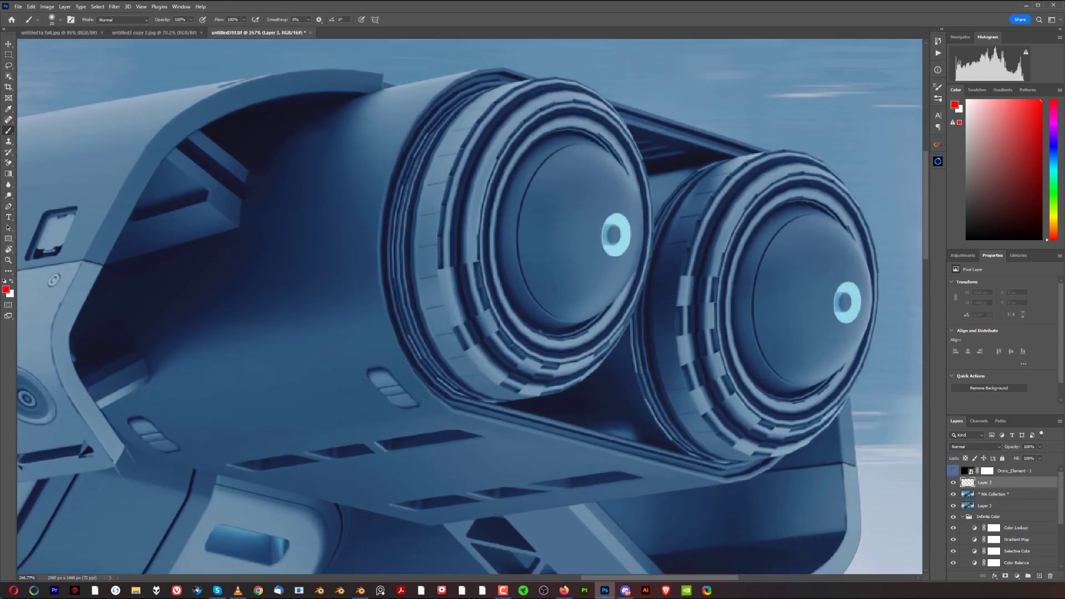
pyautogui.moveTo(588, 237)
pyautogui.mouseDown()
pyautogui.moveTo(625, 231)
pyautogui.moveTo(615, 251)
pyautogui.moveTo(616, 224)
pyautogui.mouseUp()
pyautogui.keyDown('alt'); pyautogui.click(614, 236); pyautogui.keyUp('alt')
pyautogui.click(616, 233)
pyautogui.click(617, 242)
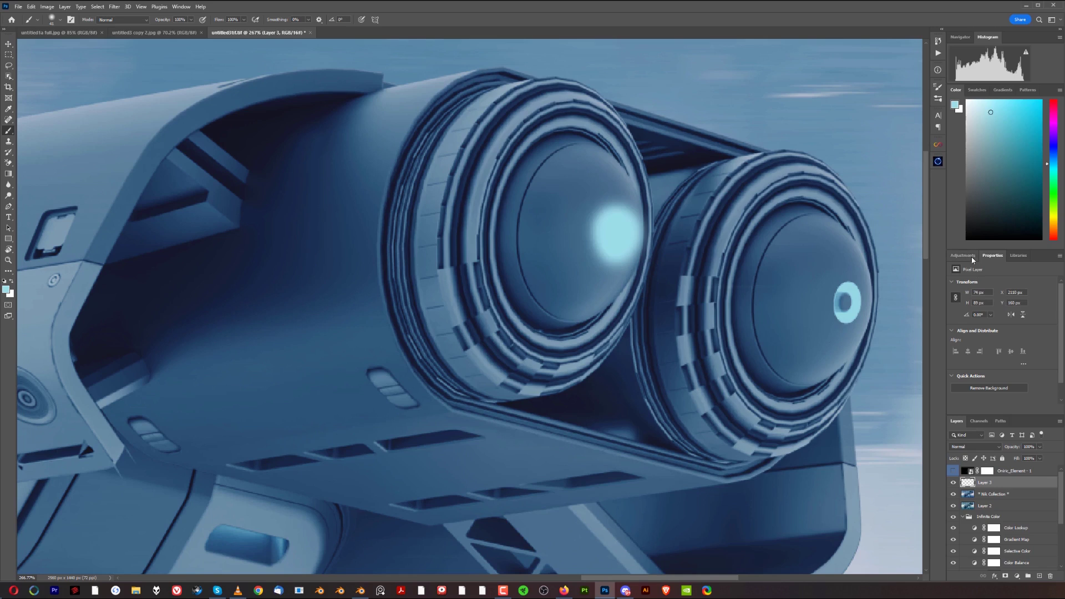
# Try Layer 3 in Linear Dodge (Add) and Soft Light, then hide and delete it
pyautogui.click(996, 447)
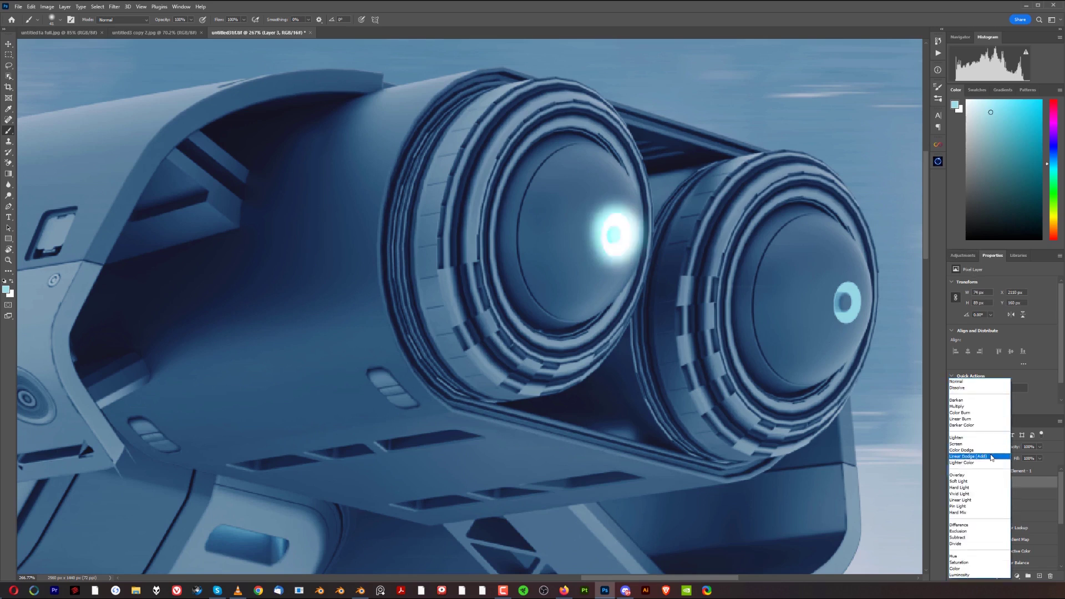
pyautogui.click(993, 456)
pyautogui.click(954, 483)
pyautogui.click(954, 483)
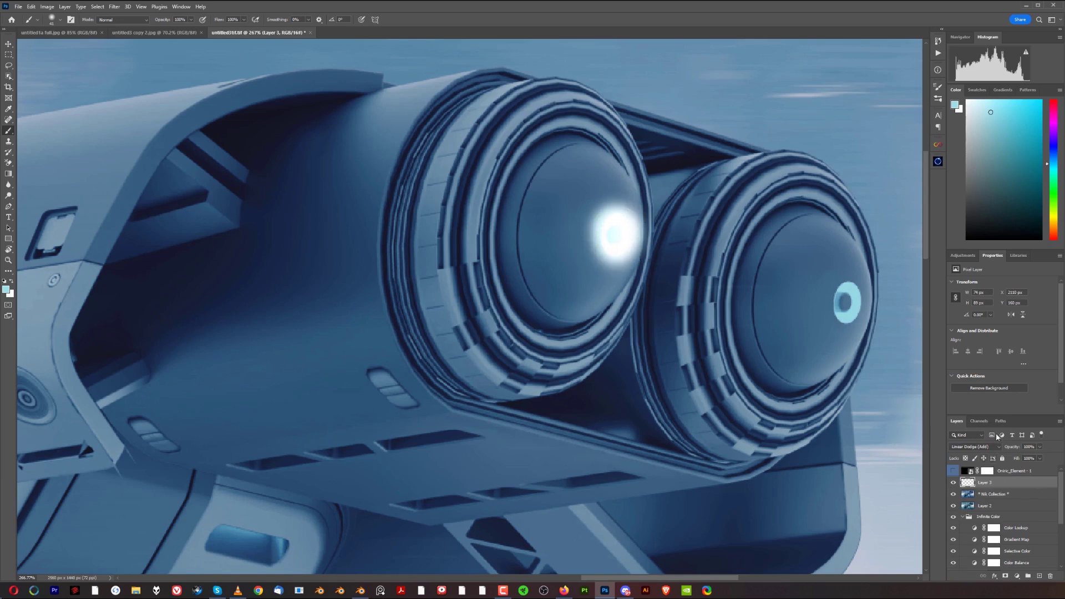
pyautogui.click(980, 447)
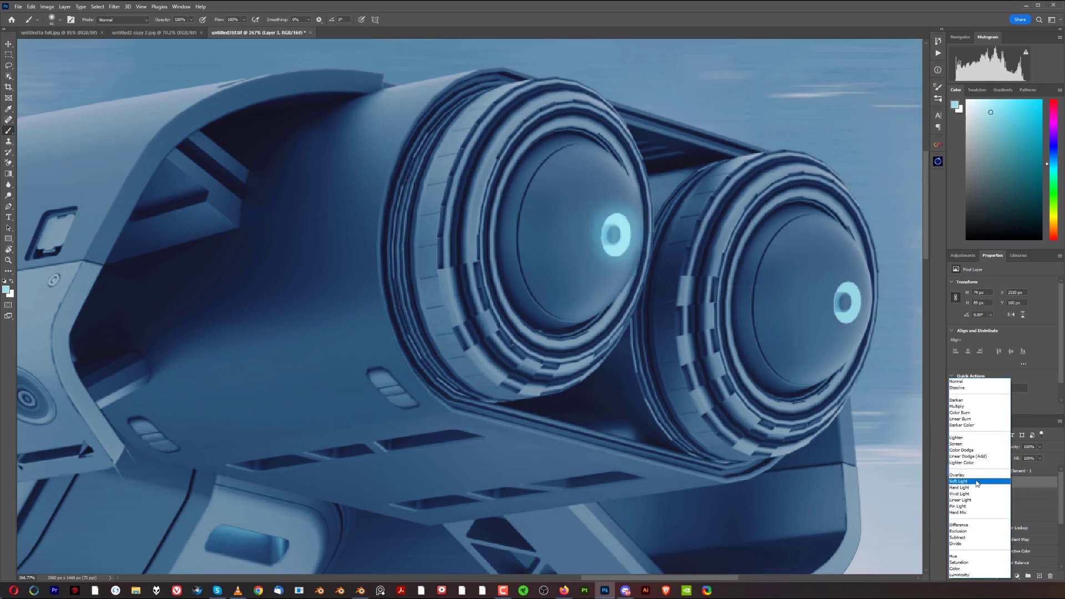
pyautogui.click(978, 481)
pyautogui.click(954, 484)
pyautogui.click(954, 484)
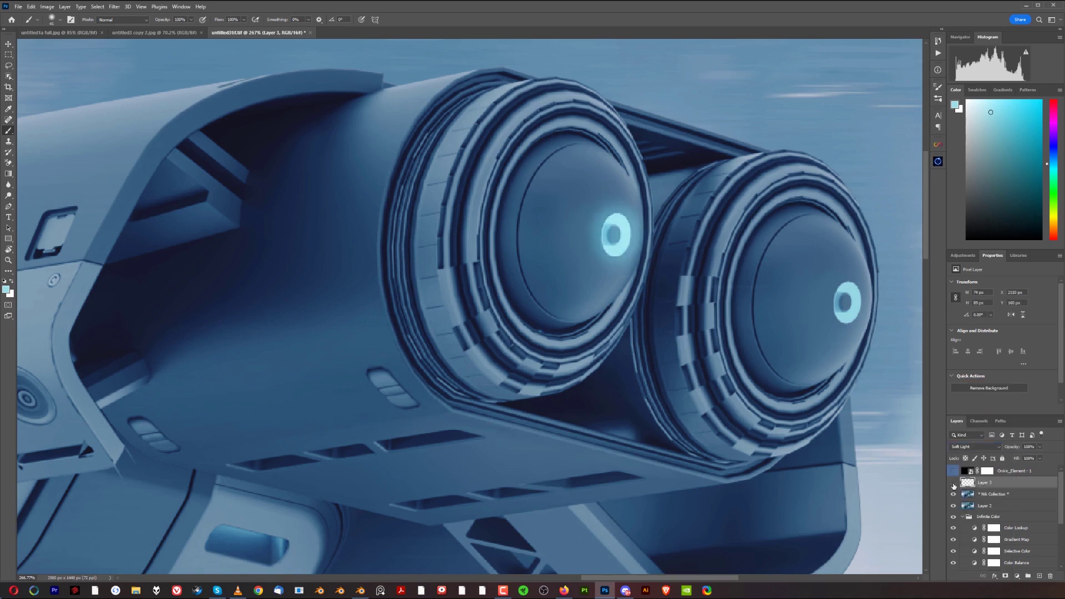
pyautogui.click(954, 484)
pyautogui.press('Delete')
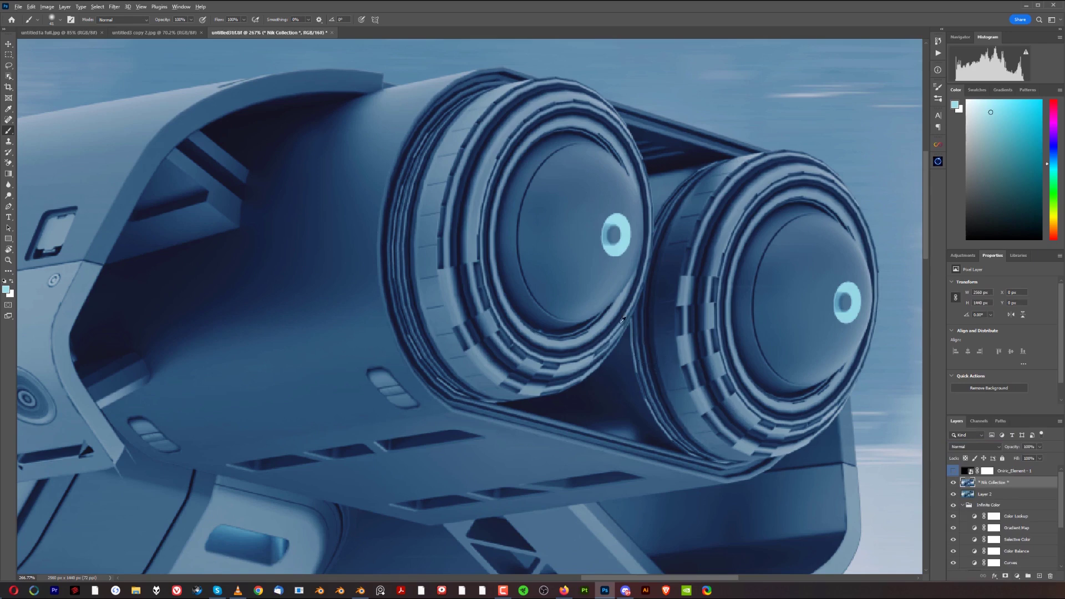
# Show Oniric_Element - 1 again, recentre the drone, and select the glow and Nik Collection layers
pyautogui.scroll(-10, 613, 319)
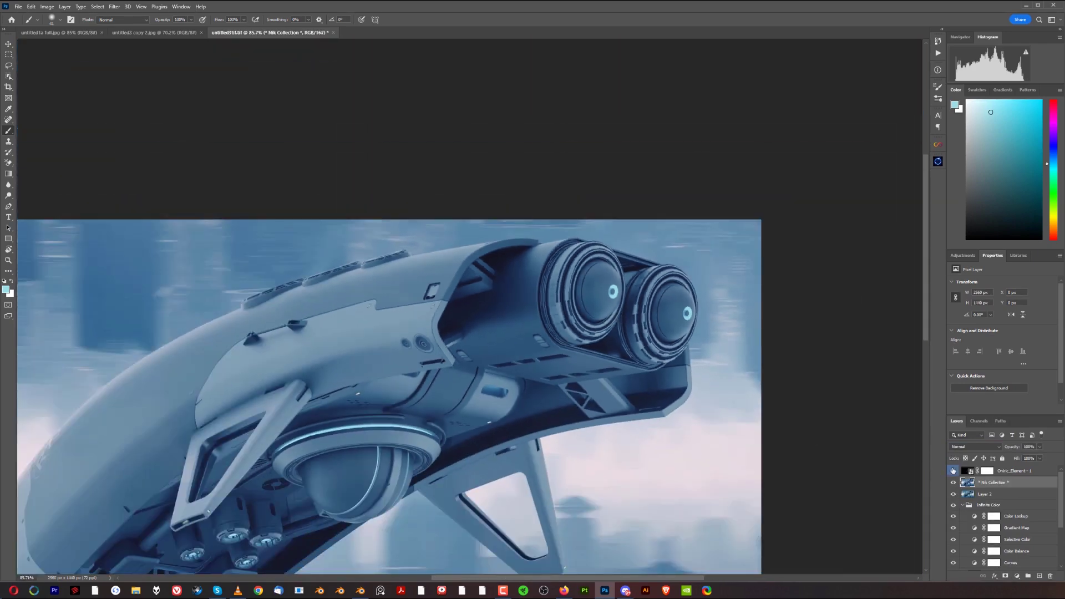
pyautogui.click(953, 471)
pyautogui.scroll(-8, 613, 380)
pyautogui.scroll(3, 600, 415)
pyautogui.moveTo(549, 444); pyautogui.dragTo(616, 322)
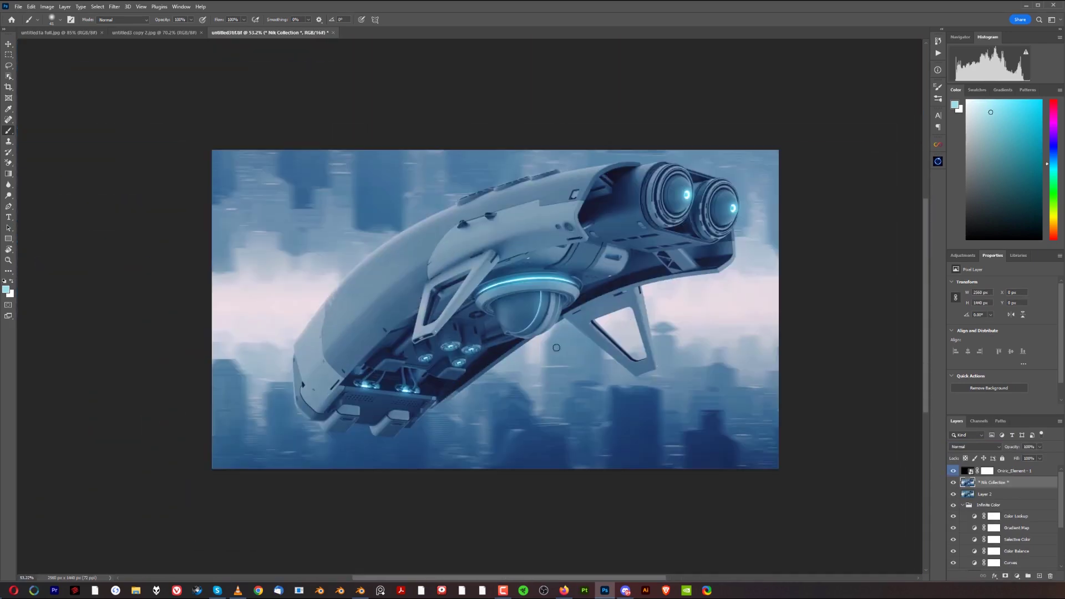
pyautogui.scroll(1, 556, 347)
pyautogui.scroll(-1, 533, 340)
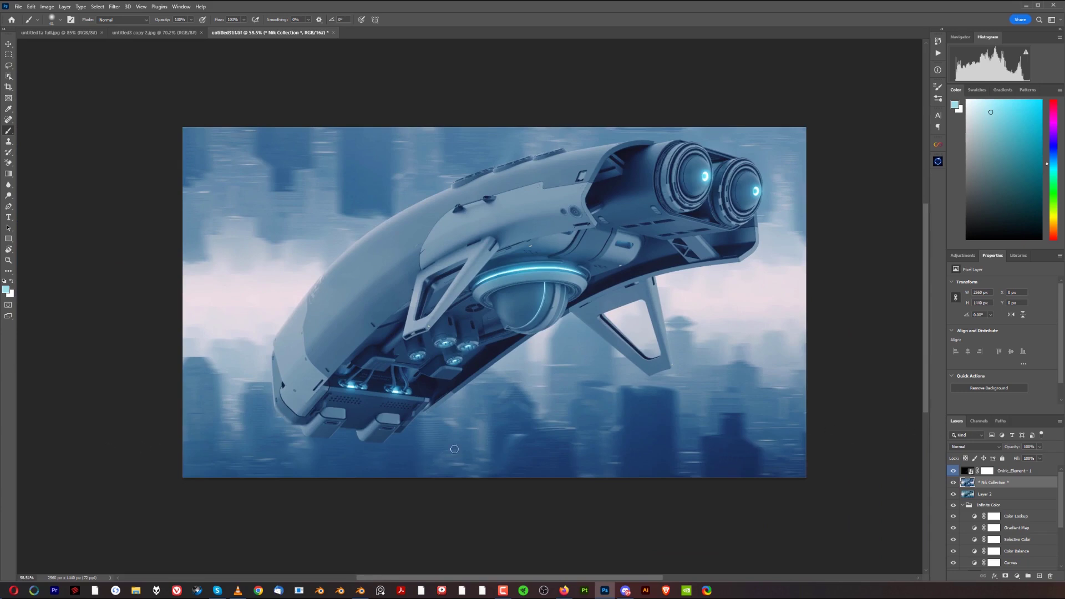
pyautogui.scroll(3, 527, 469)
pyautogui.scroll(-3, 555, 473)
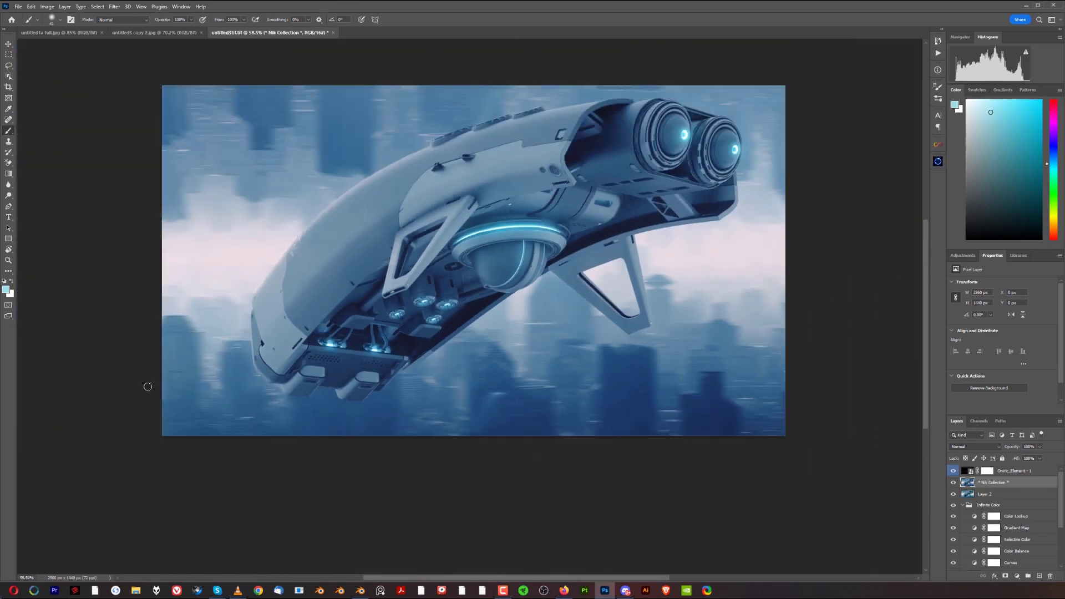
pyautogui.click(1001, 471)
pyautogui.click(1007, 484)
pyautogui.click(938, 161)
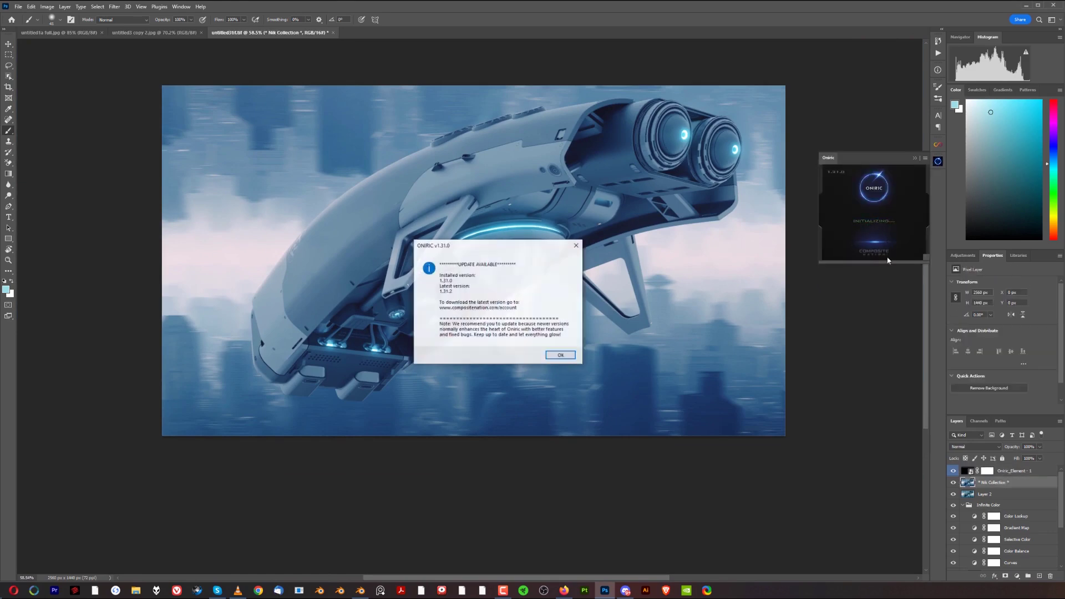
pyautogui.click(564, 353)
pyautogui.click(880, 220)
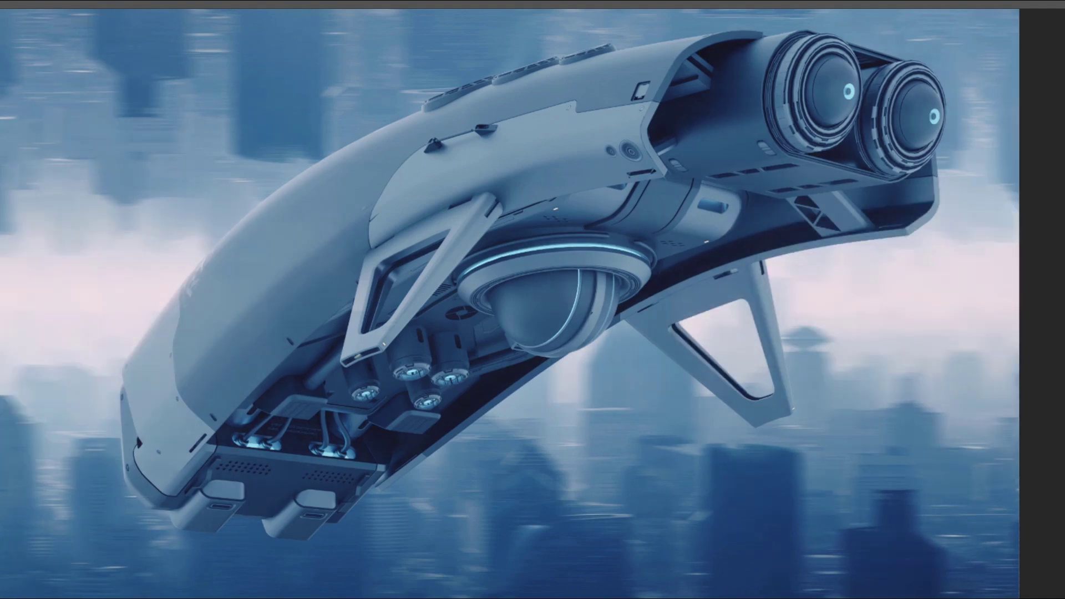
pyautogui.scroll(-3, 684, 365)
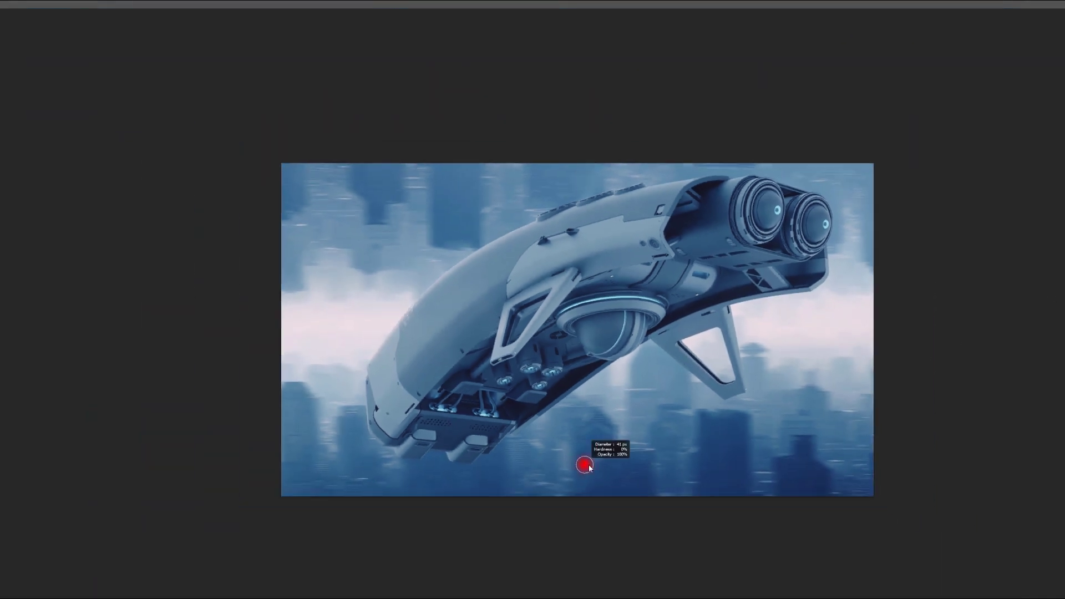
pyautogui.moveTo(321, 452)
pyautogui.mouseDown()
pyautogui.moveTo(466, 488)
pyautogui.moveTo(572, 478)
pyautogui.moveTo(832, 489)
pyautogui.mouseUp()
pyautogui.click(319, 194)
pyautogui.click(460, 188)
pyautogui.click(581, 173)
pyautogui.moveTo(772, 169); pyautogui.dragTo(816, 166)
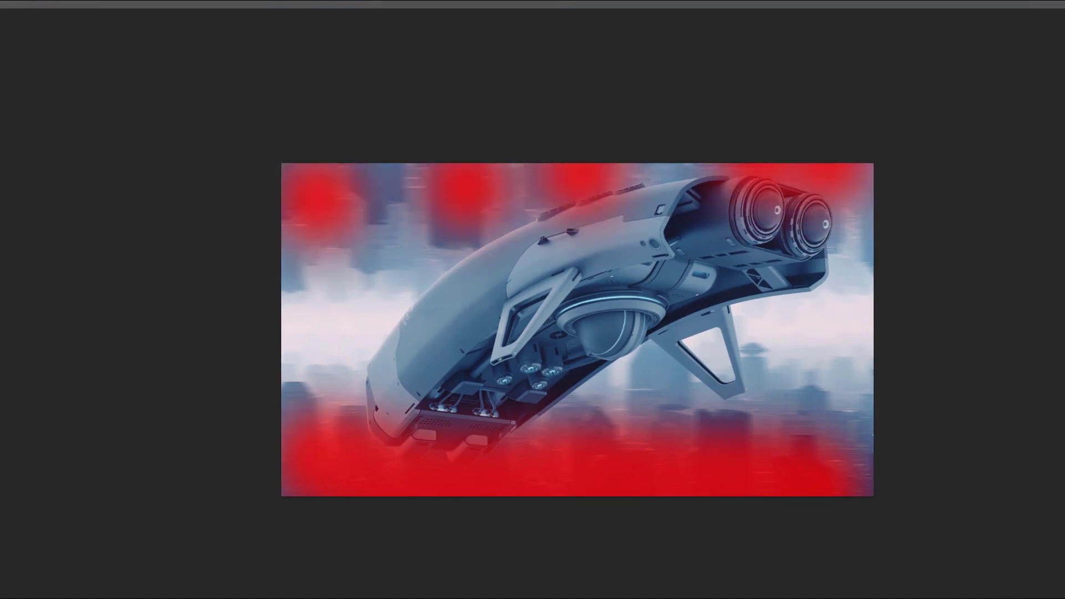
pyautogui.press('Delete')
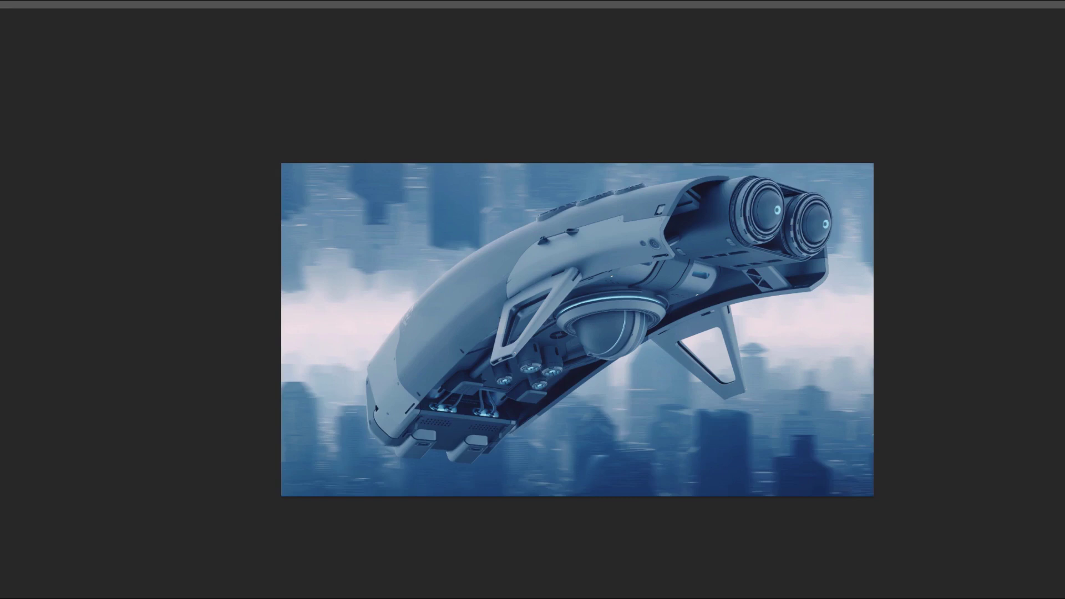
pyautogui.hotkey('alt', 'BackSpace')
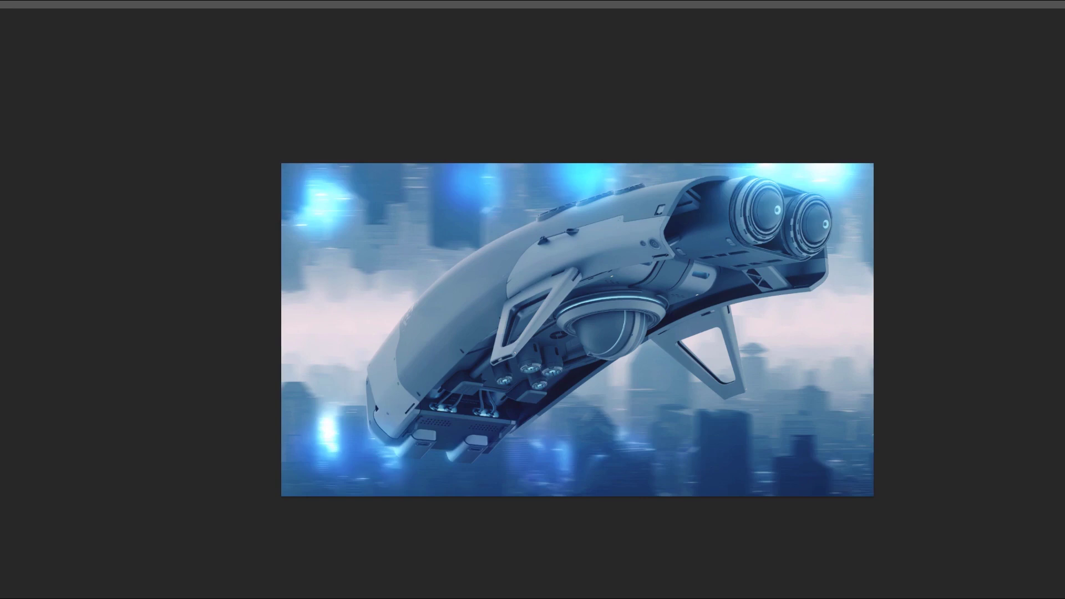
pyautogui.hotkey('ctrl', 'z')
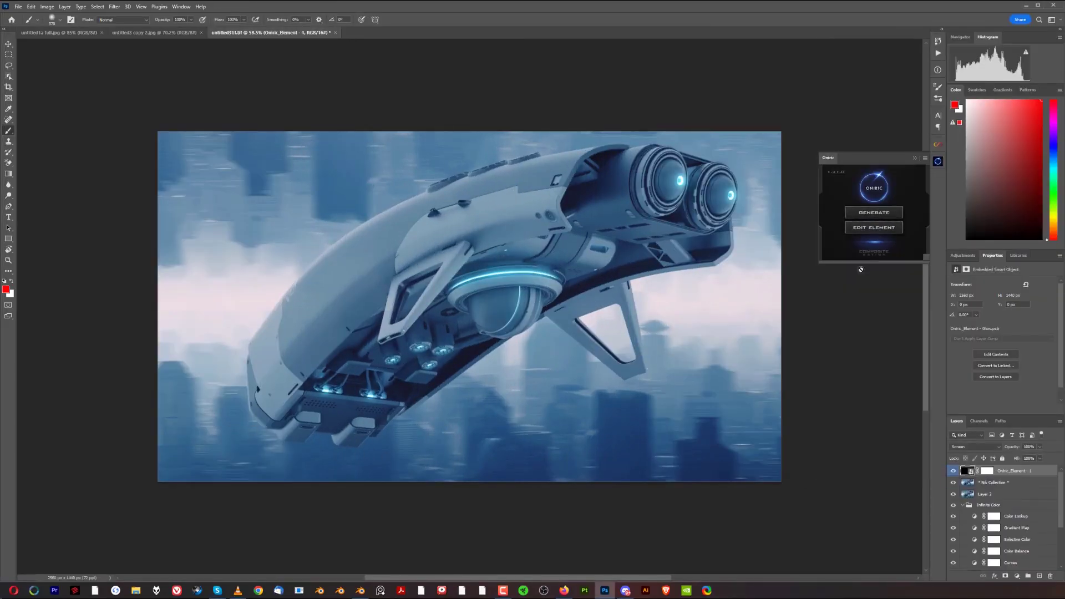
pyautogui.click(915, 158)
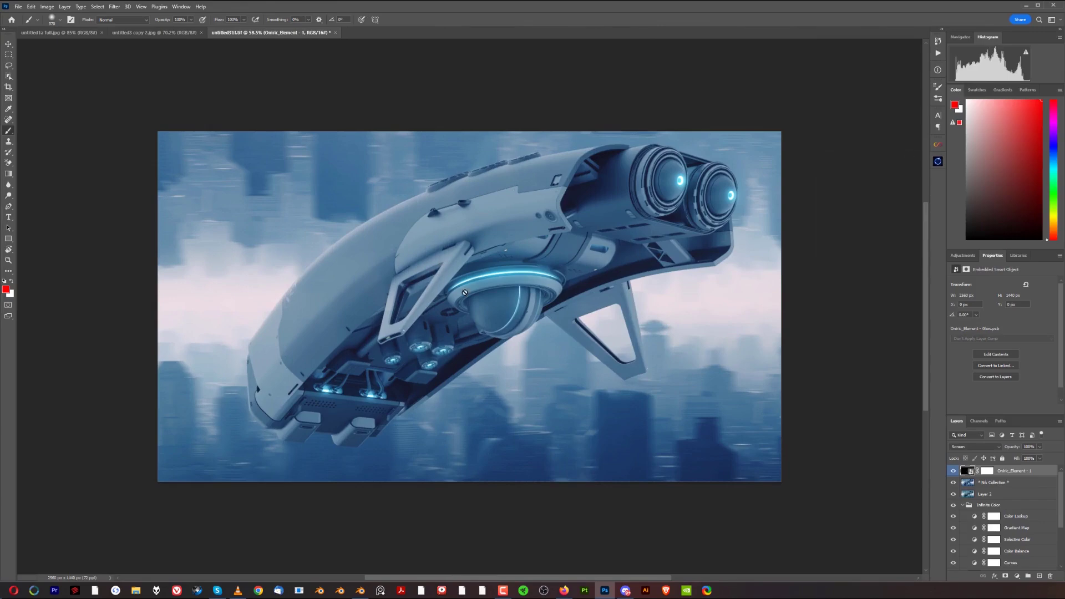
pyautogui.scroll(1, 566, 319)
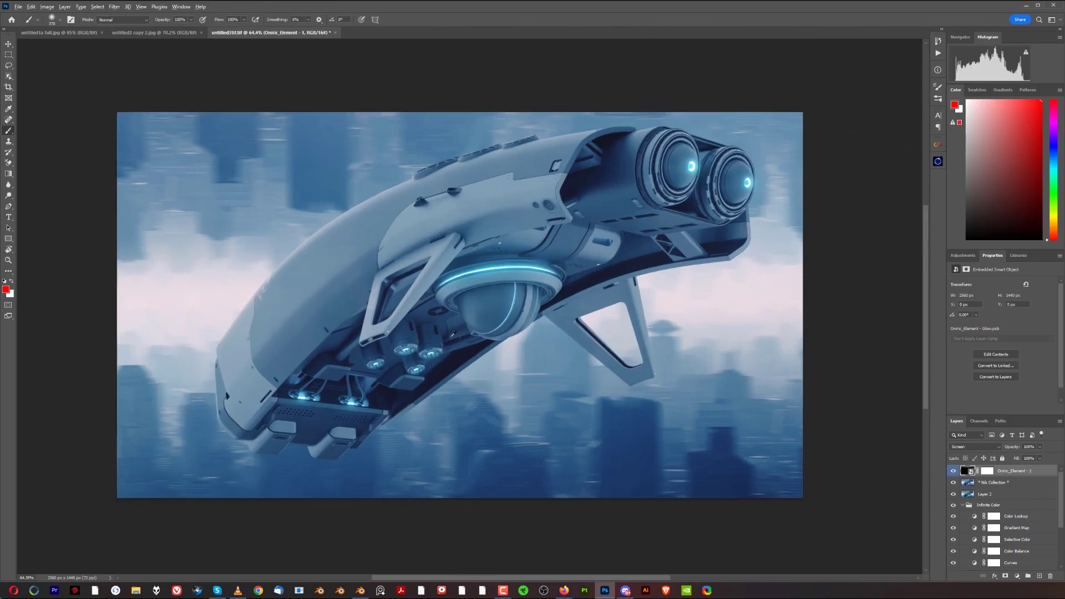
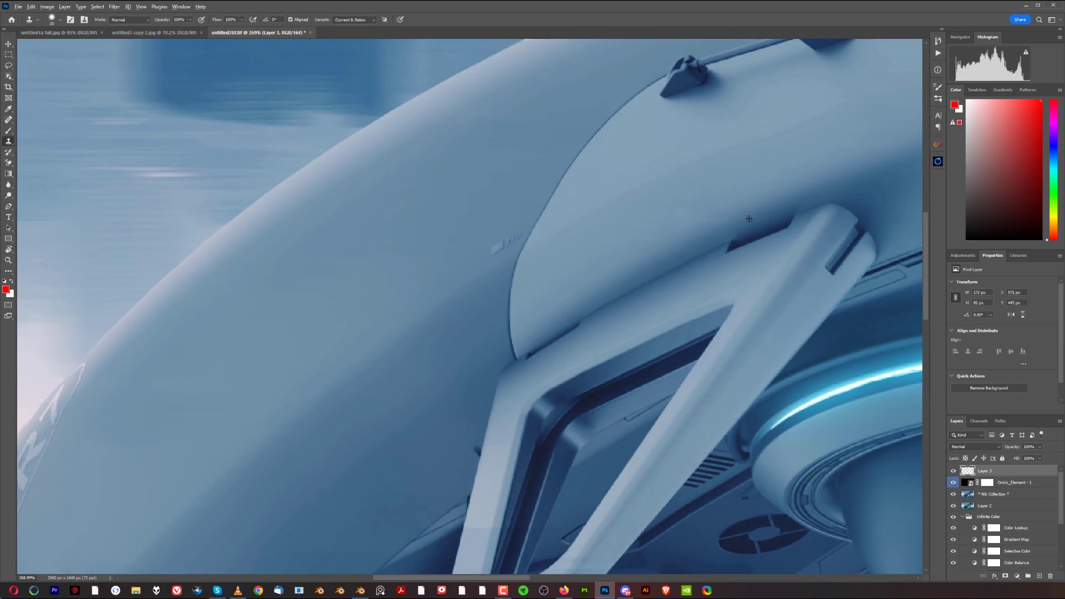
# Make the brush slightly larger
pyautogui.scroll(3, 749, 219)
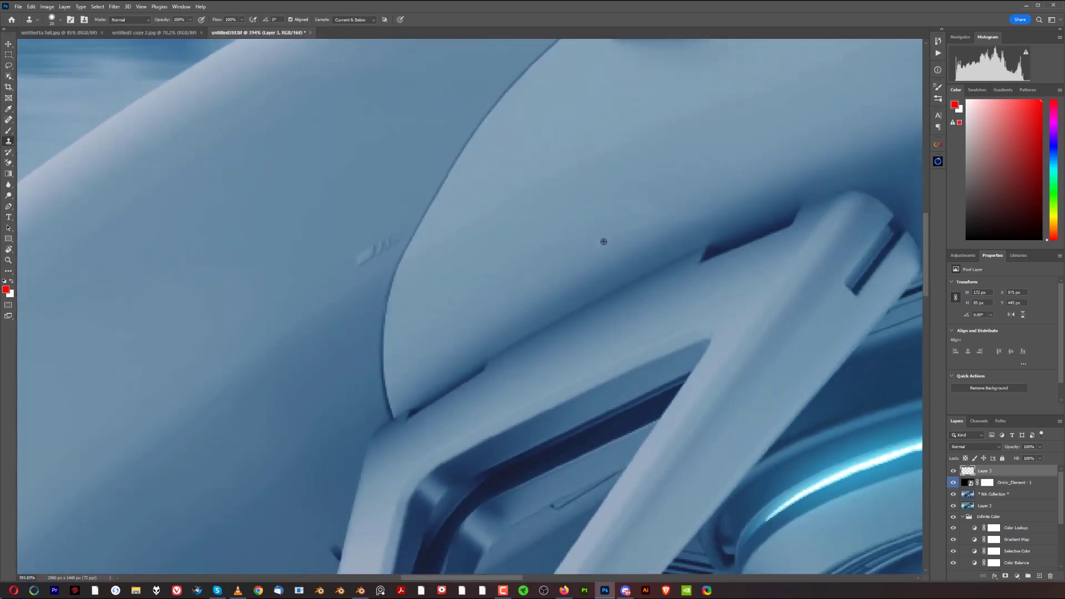
pyautogui.moveTo(685, 181); pyautogui.dragTo(685, 181)
pyautogui.scroll(-5, 675, 198)
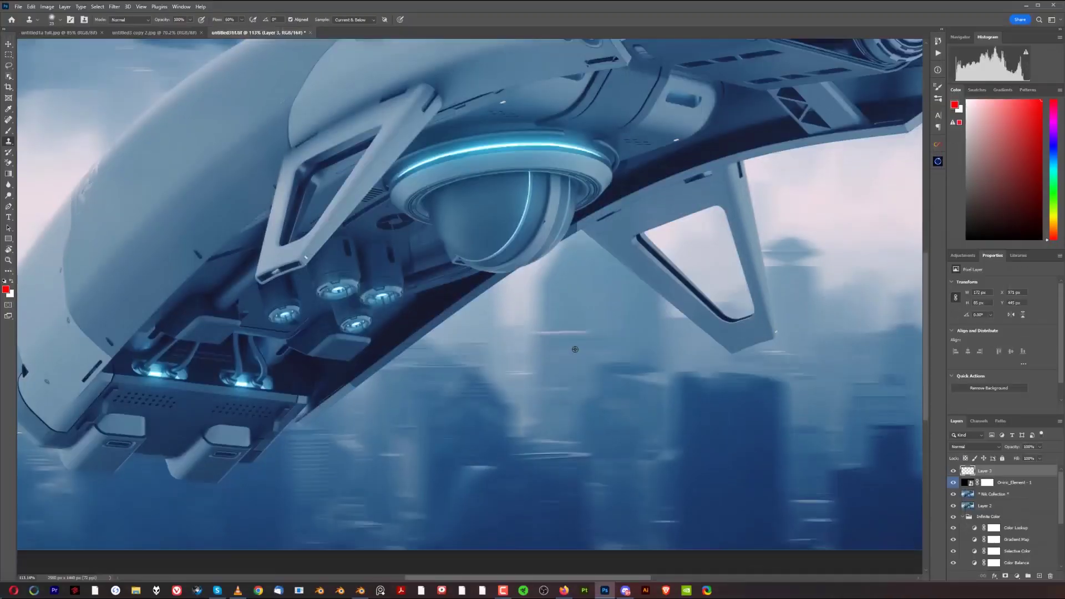
pyautogui.scroll(3, 564, 350)
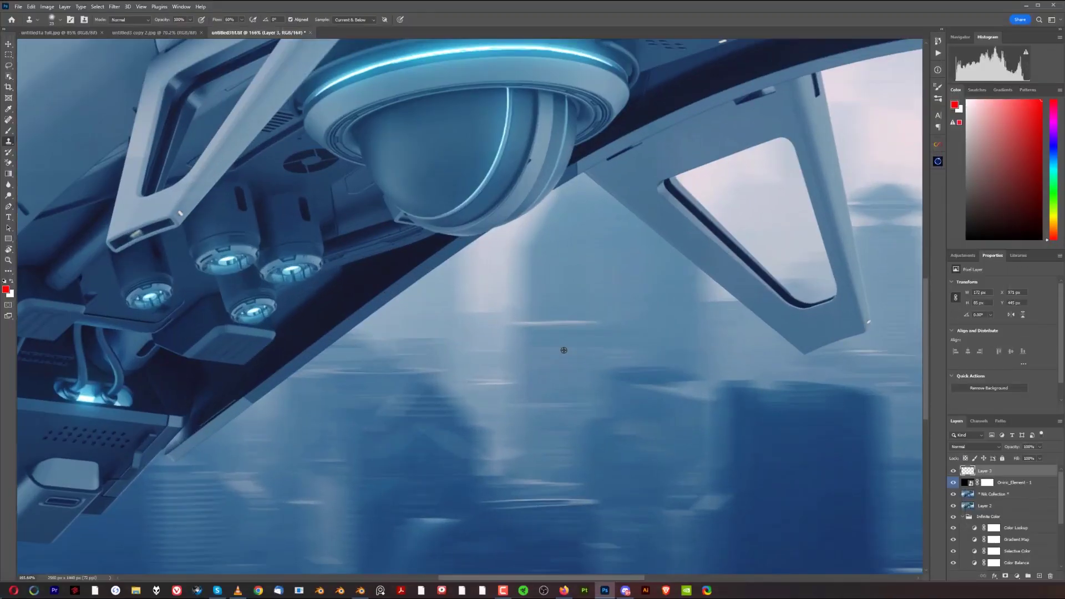
# On the Nik Collection layer, marquee the light streak and Content-Aware Fill it to a new layer
pyautogui.click(9, 55)
pyautogui.click(982, 496)
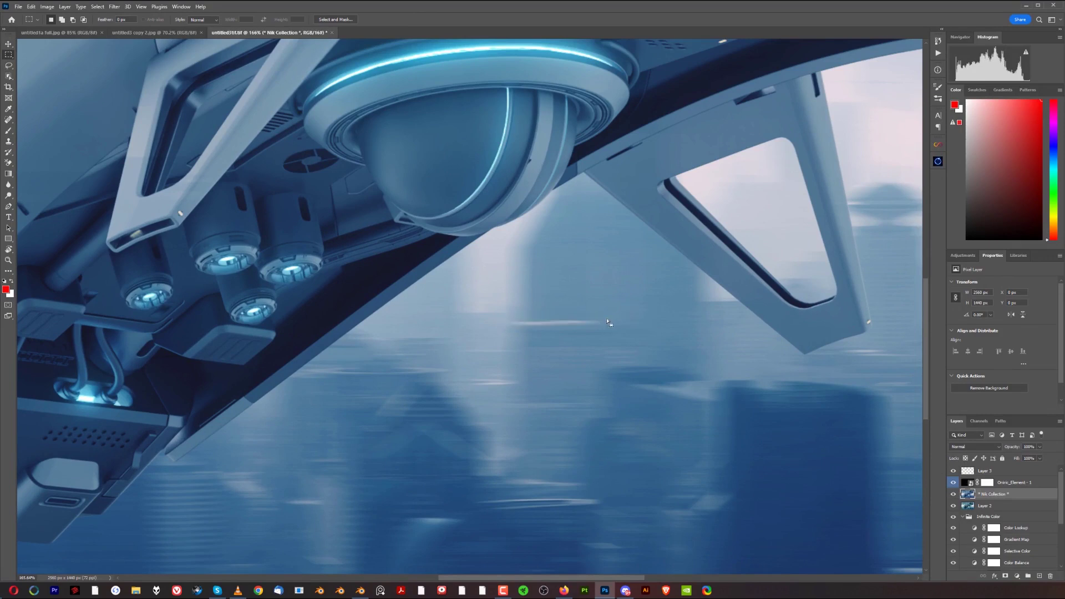
pyautogui.moveTo(617, 327); pyautogui.dragTo(501, 316)
pyautogui.click(35, 10)
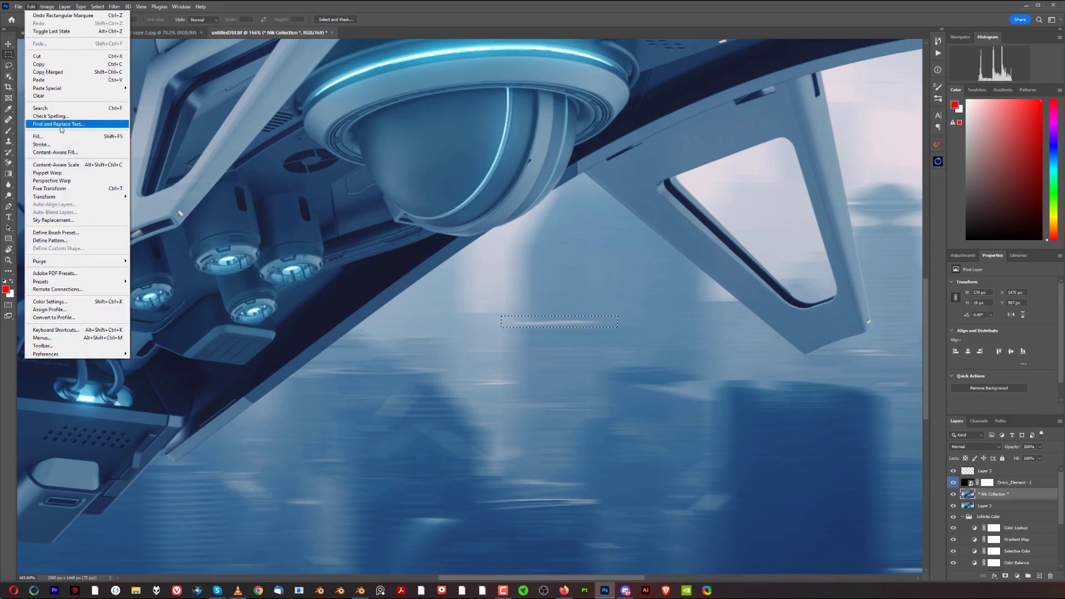
pyautogui.click(111, 155)
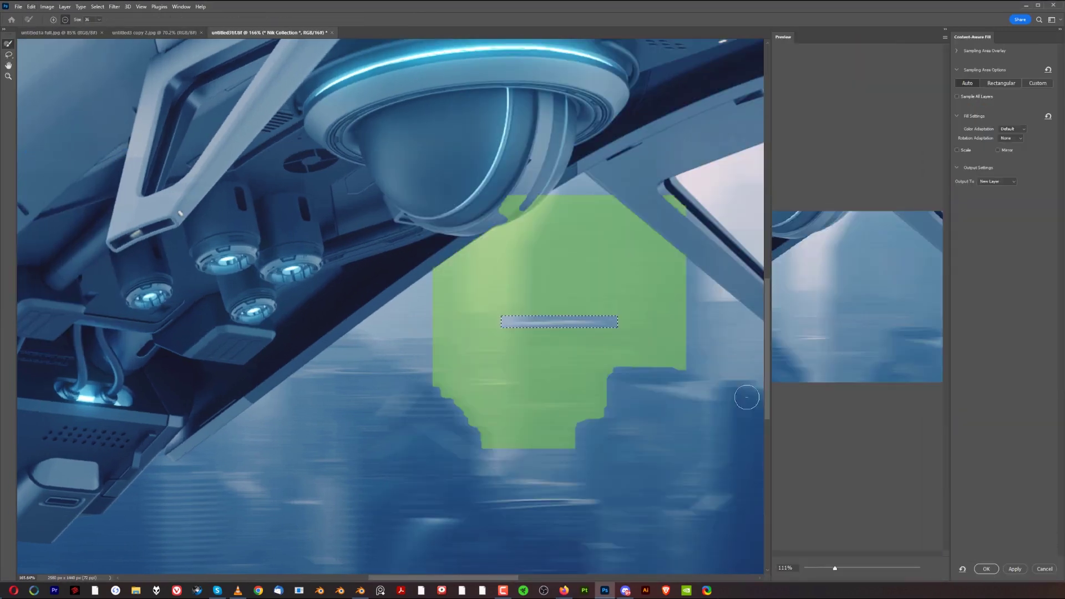
pyautogui.click(986, 568)
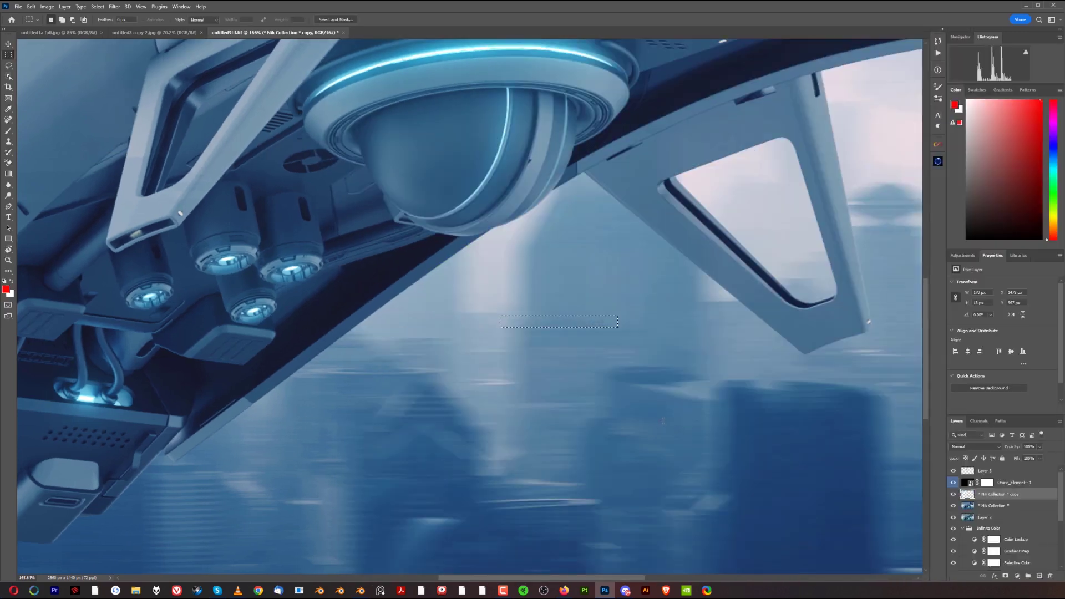
pyautogui.hotkey('ctrl', 'd')
# Recentre the view on the whole ship and select Layer 3
pyautogui.scroll(-10, 665, 425)
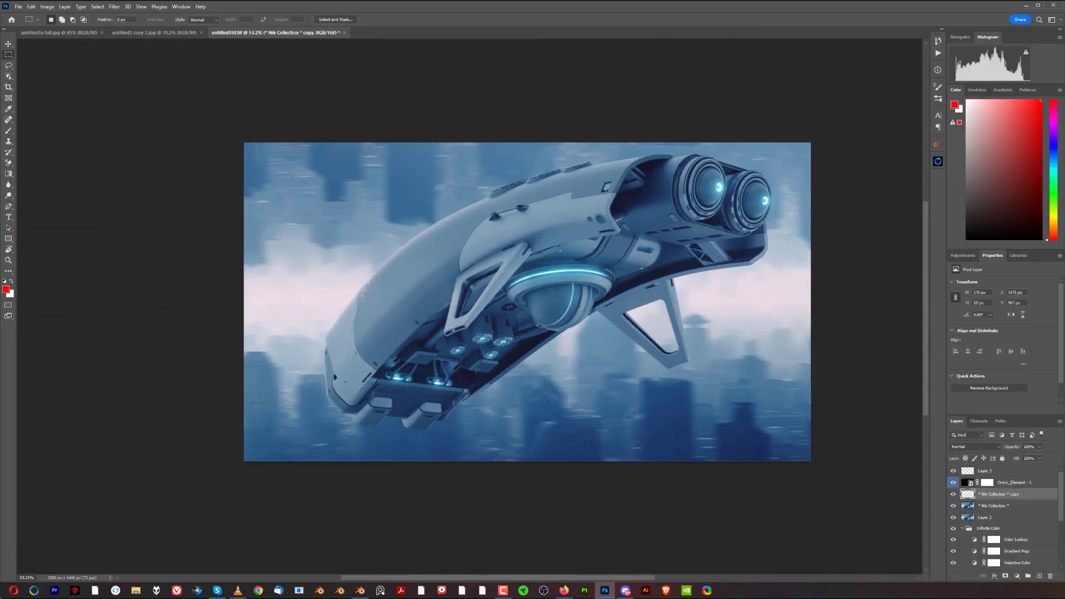
pyautogui.scroll(2, 529, 400)
pyautogui.moveTo(558, 344); pyautogui.dragTo(589, 352)
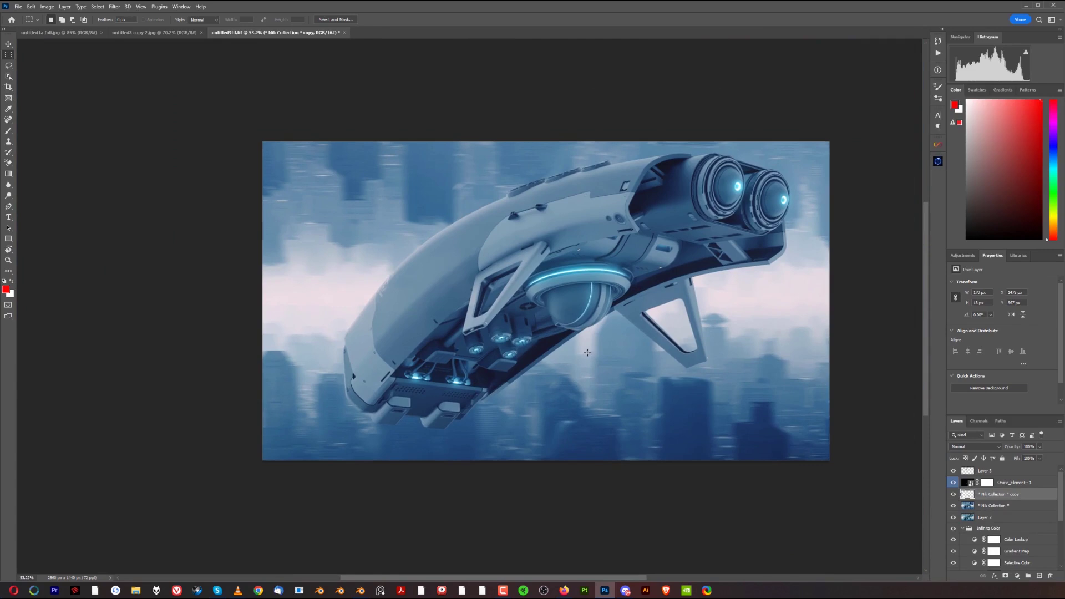
pyautogui.scroll(1, 587, 352)
pyautogui.click(1034, 472)
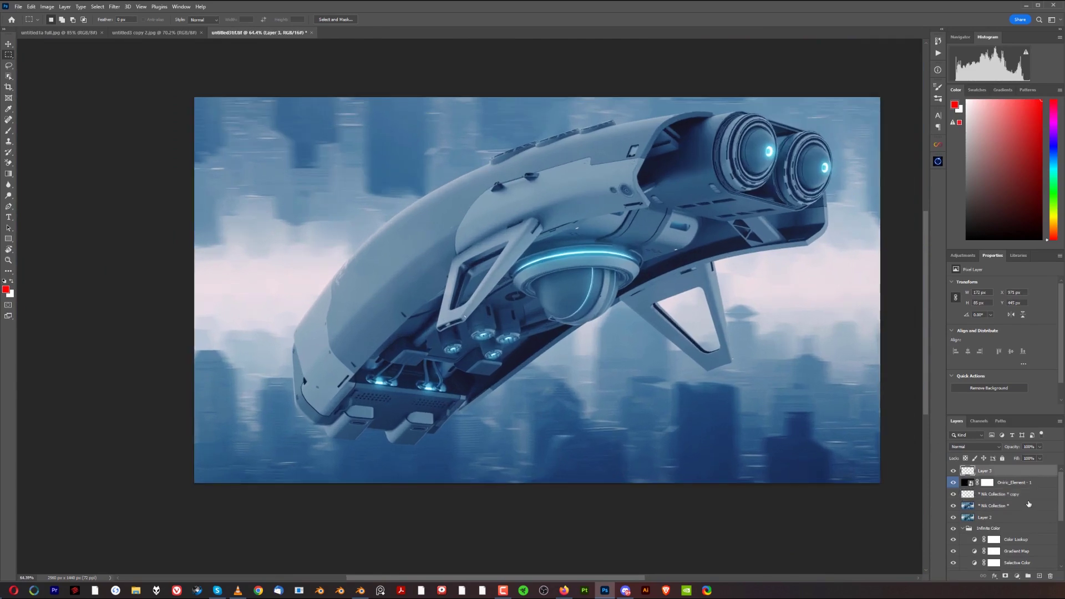
# Add Layer 4 and paint pale sampled sky haze with a ~910 px brush on both sides
pyautogui.click(1040, 576)
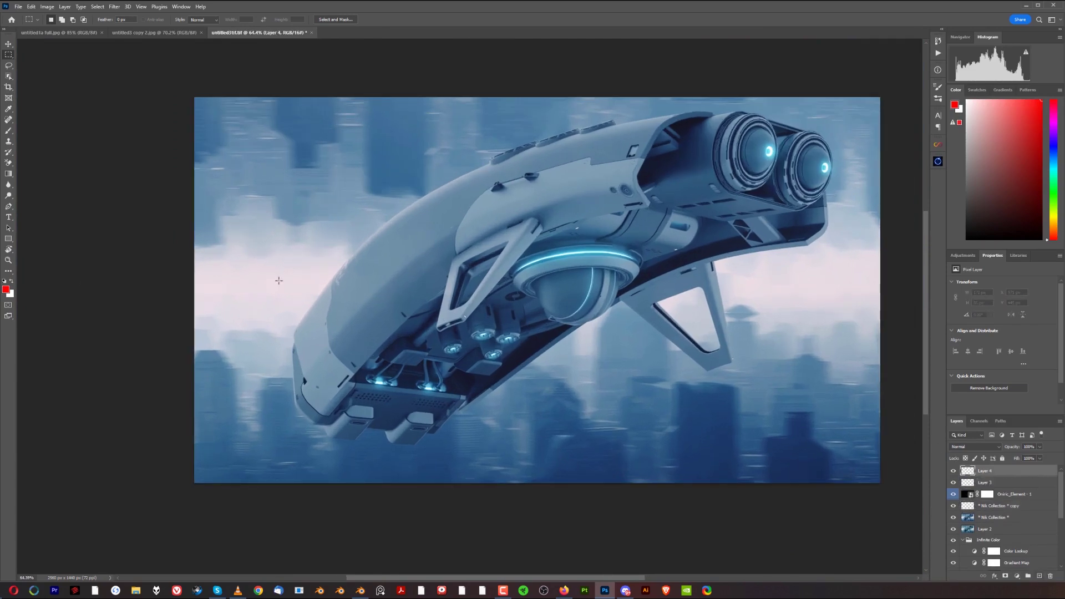
pyautogui.press('b')
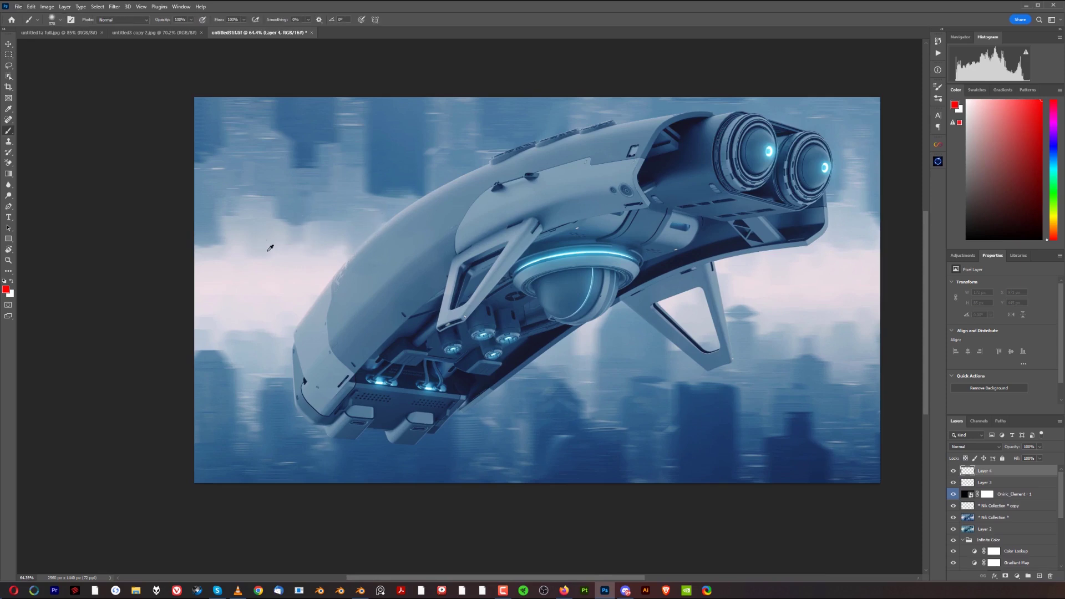
pyautogui.keyDown('alt'); pyautogui.click(290, 256); pyautogui.keyUp('alt')
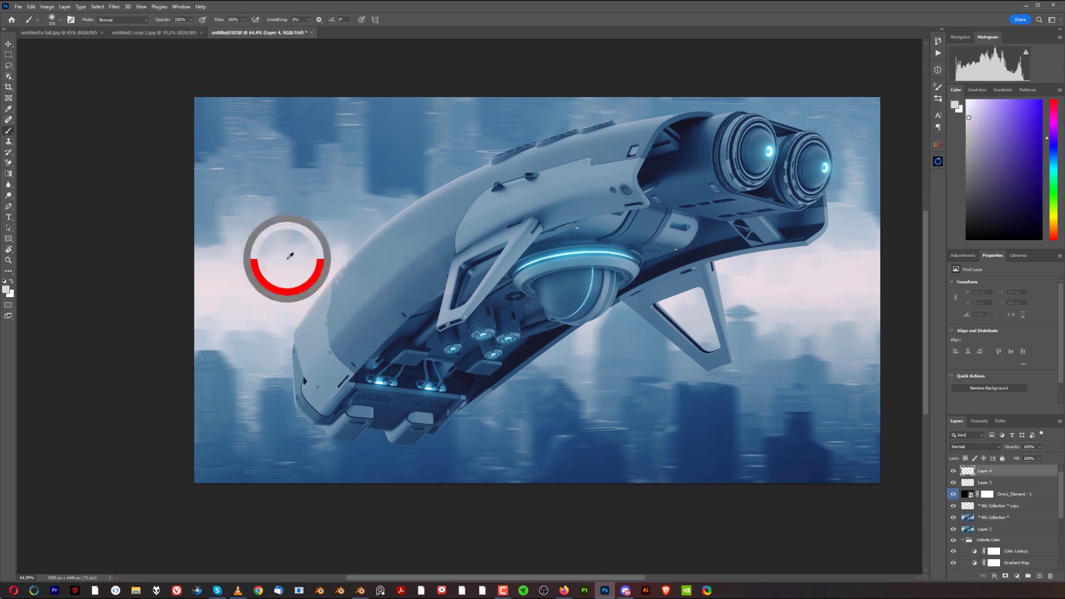
pyautogui.moveTo(258, 297); pyautogui.dragTo(383, 277)
pyautogui.click(259, 287)
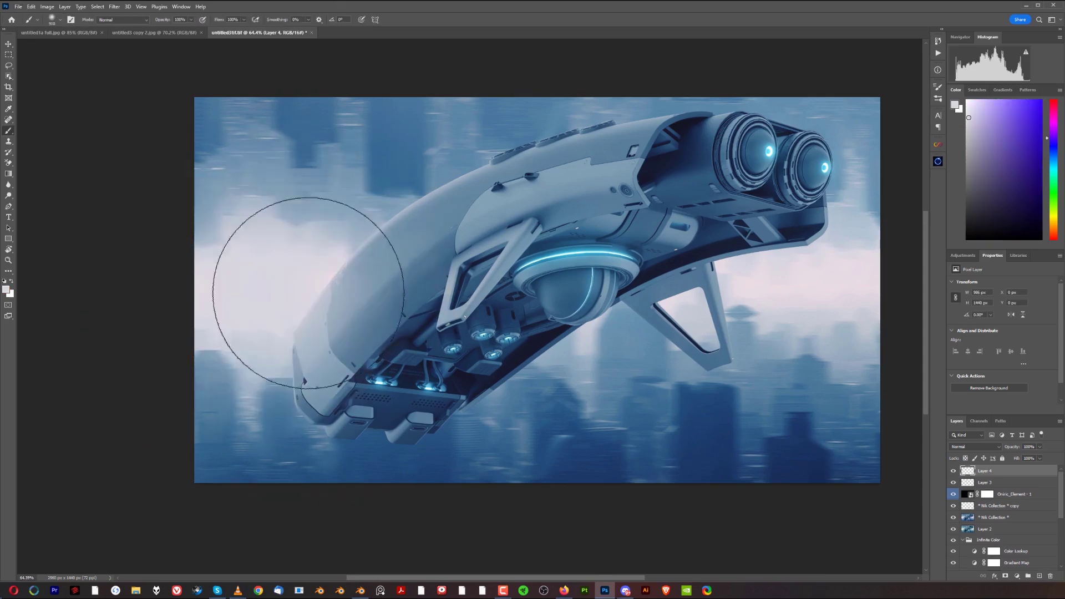
pyautogui.click(800, 289)
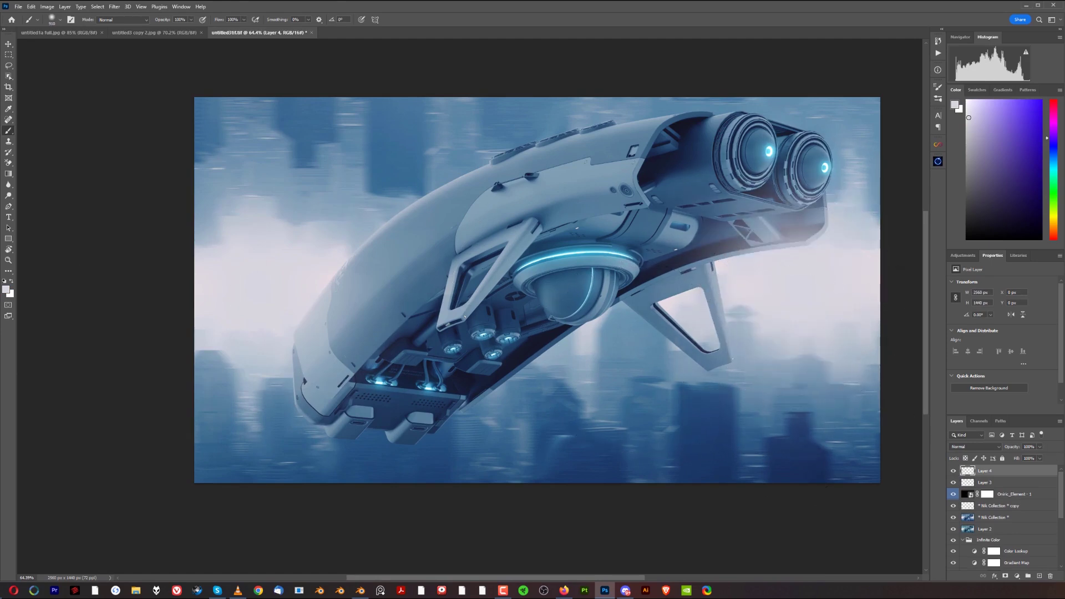
# Set Layer 4 to Soft Light and add haze under the dome and right strut, undoing the lower-front dab
pyautogui.click(998, 446)
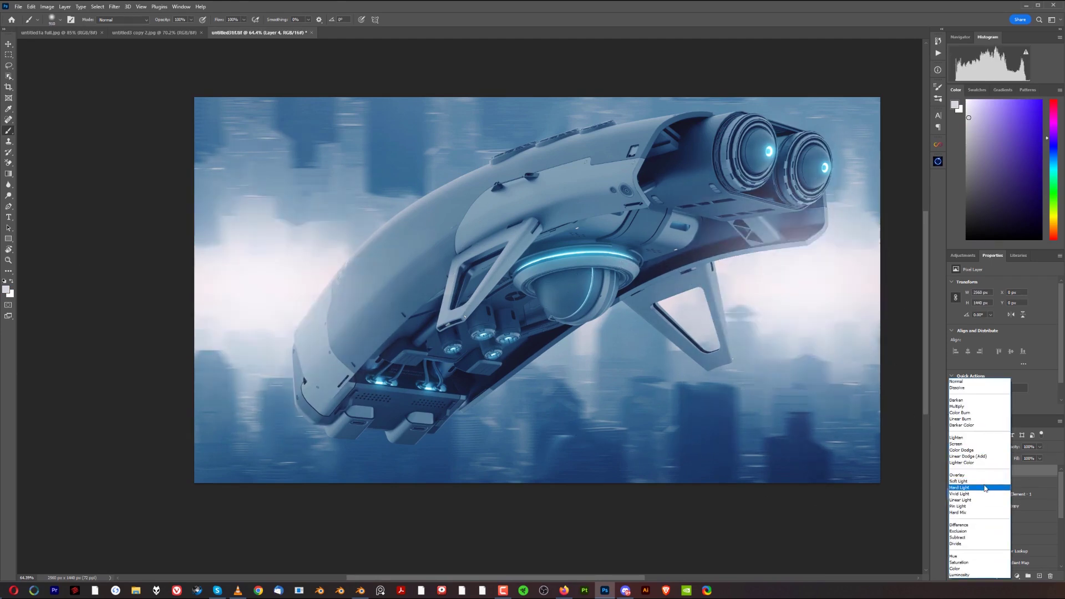
pyautogui.click(985, 483)
pyautogui.click(954, 471)
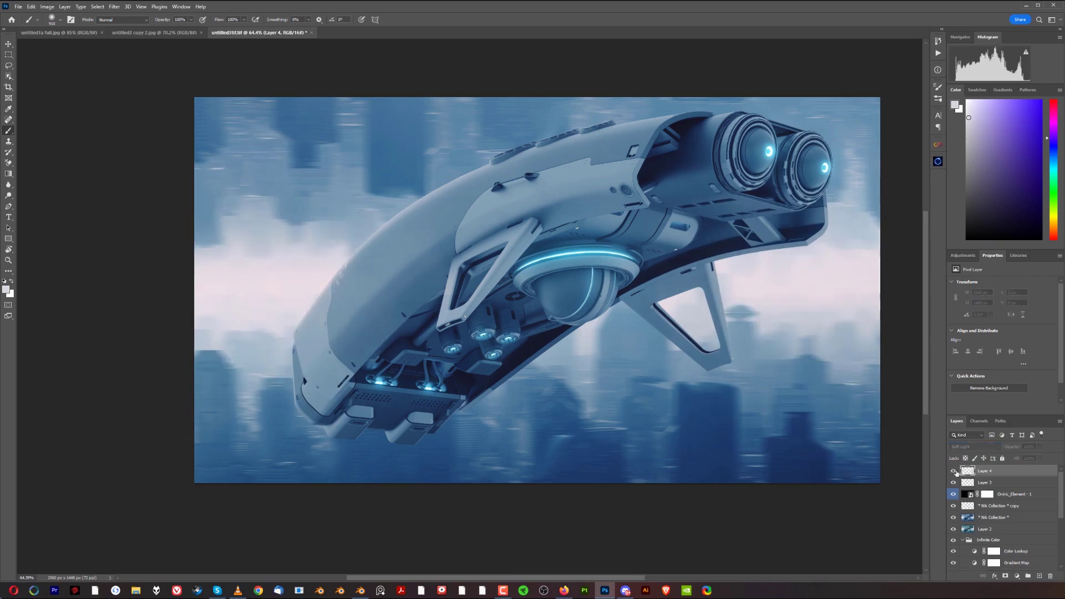
pyautogui.click(953, 471)
pyautogui.click(596, 346)
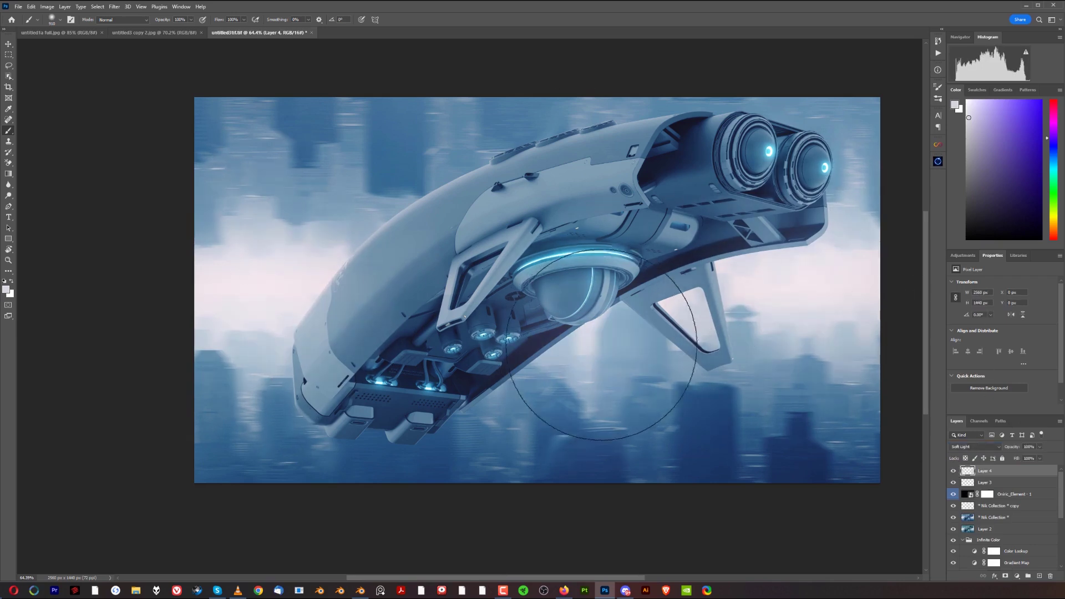
pyautogui.click(692, 312)
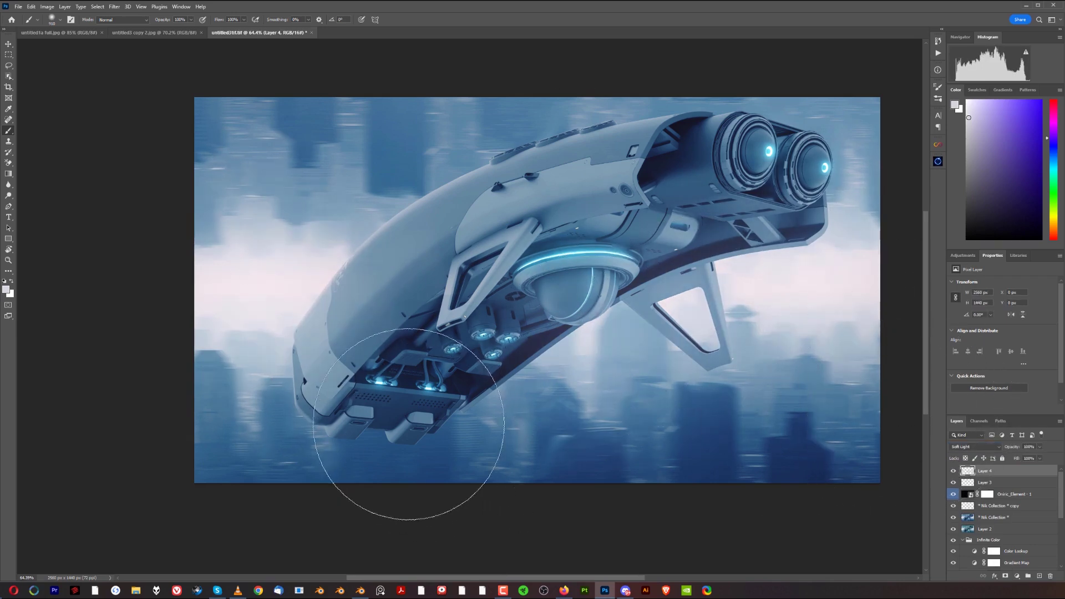
pyautogui.click(370, 410)
pyautogui.hotkey('ctrl', 'z')
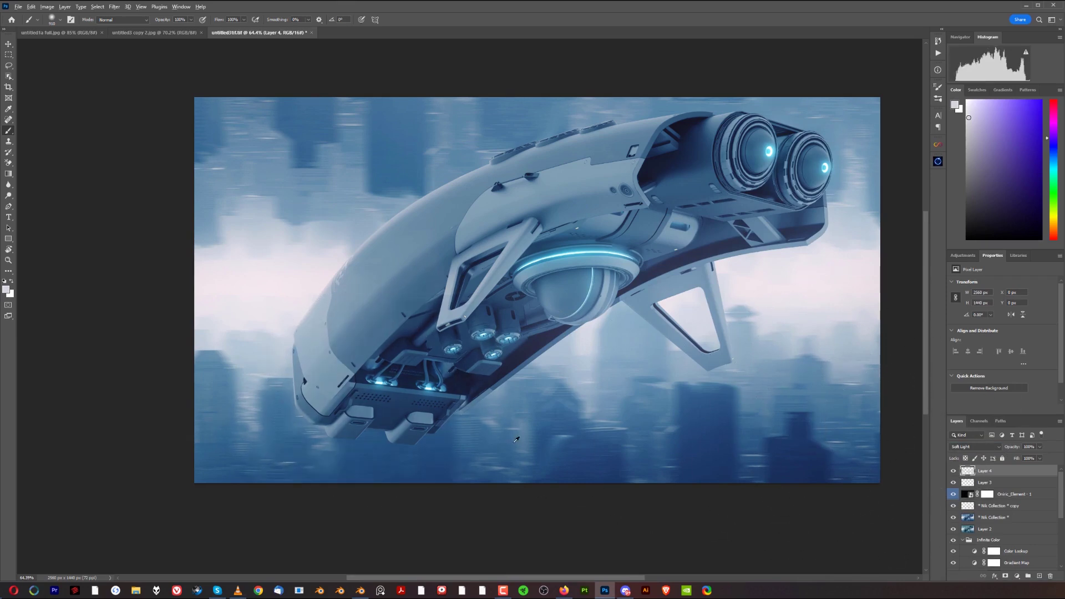
pyautogui.scroll(-3, 682, 444)
pyautogui.scroll(2, 731, 428)
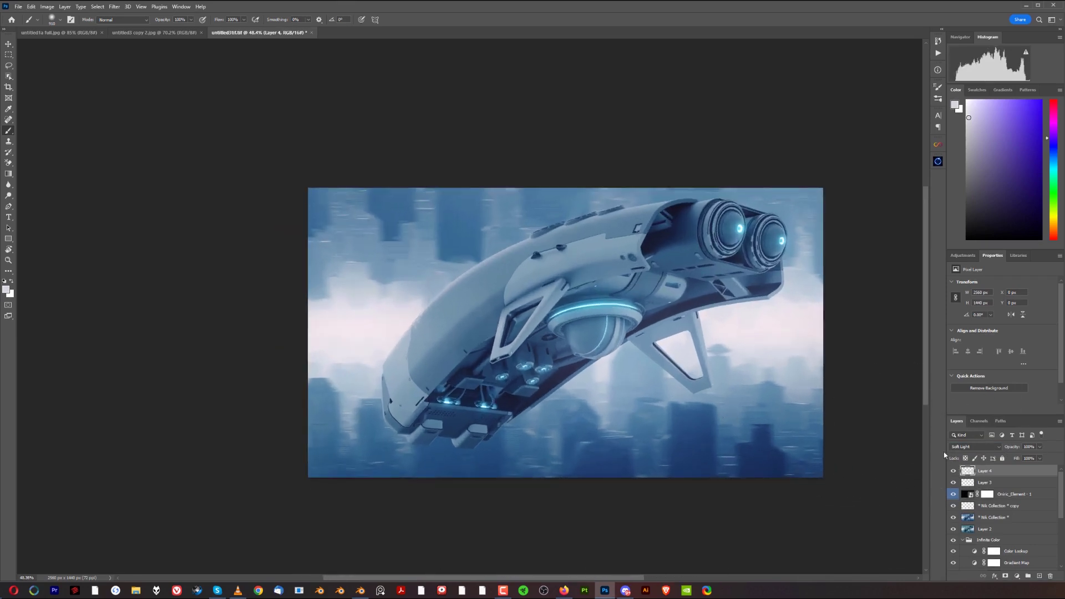
# Lower Layer 4's fill and paint soft haze into the city background
pyautogui.moveTo(1019, 460); pyautogui.dragTo(882, 465)
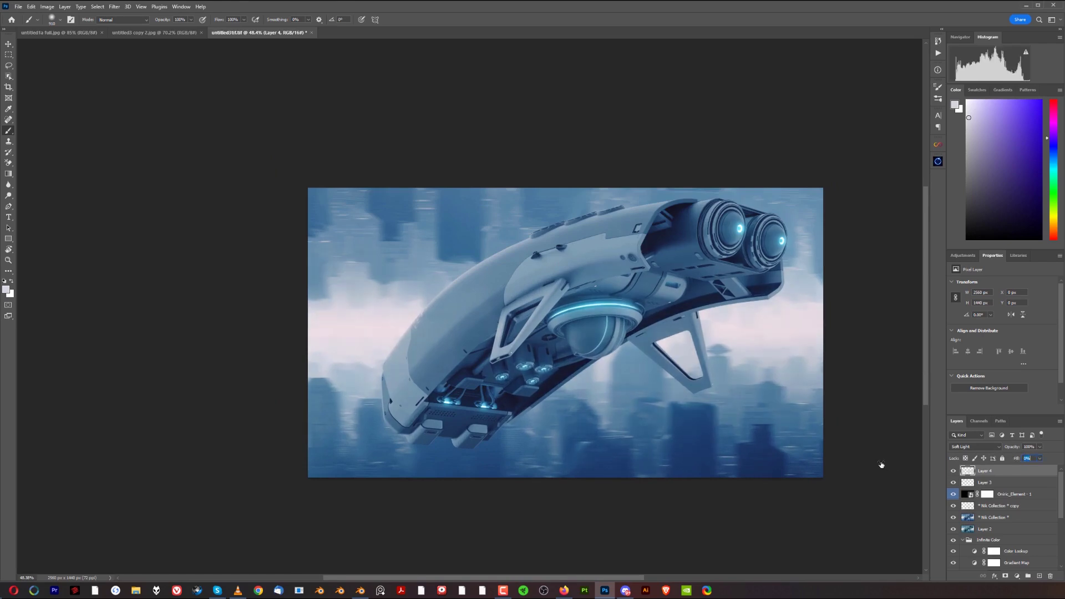
pyautogui.scroll(2, 738, 401)
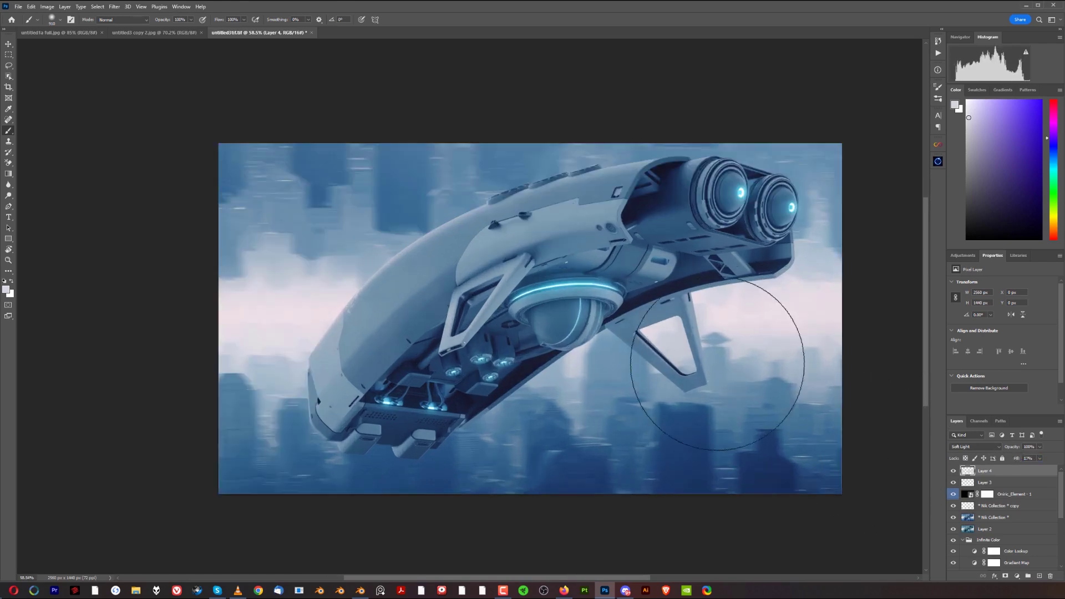
pyautogui.moveTo(717, 356); pyautogui.dragTo(660, 331)
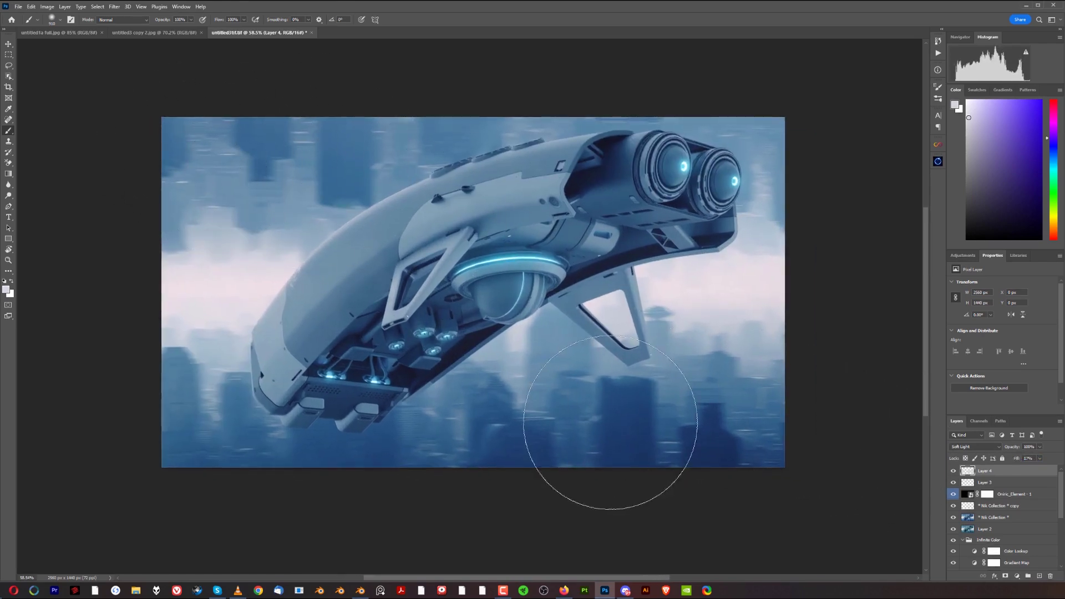
pyautogui.scroll(1, 588, 349)
pyautogui.moveTo(529, 298); pyautogui.dragTo(547, 322)
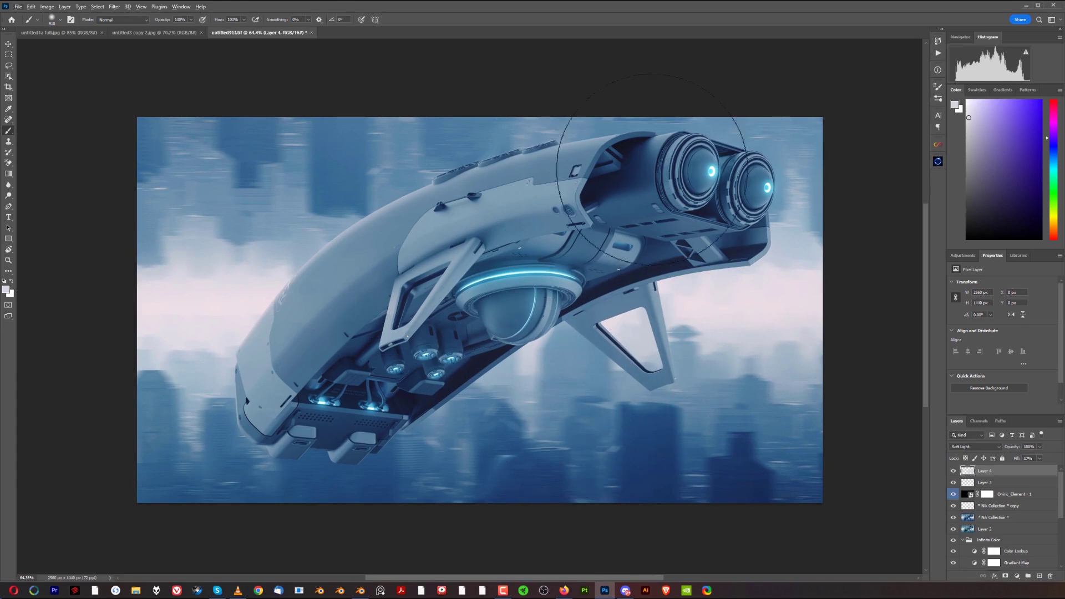
# Paint haze beneath the central dome and shrink the brush to about 163 px
pyautogui.scroll(1, 483, 369)
pyautogui.scroll(-1, 481, 366)
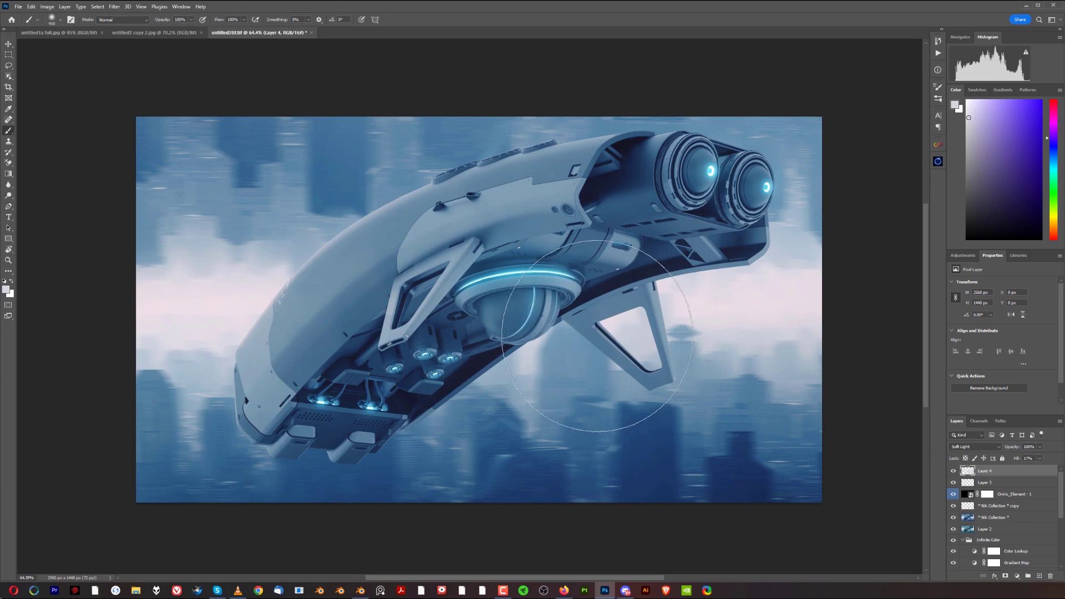
pyautogui.scroll(-1, 600, 364)
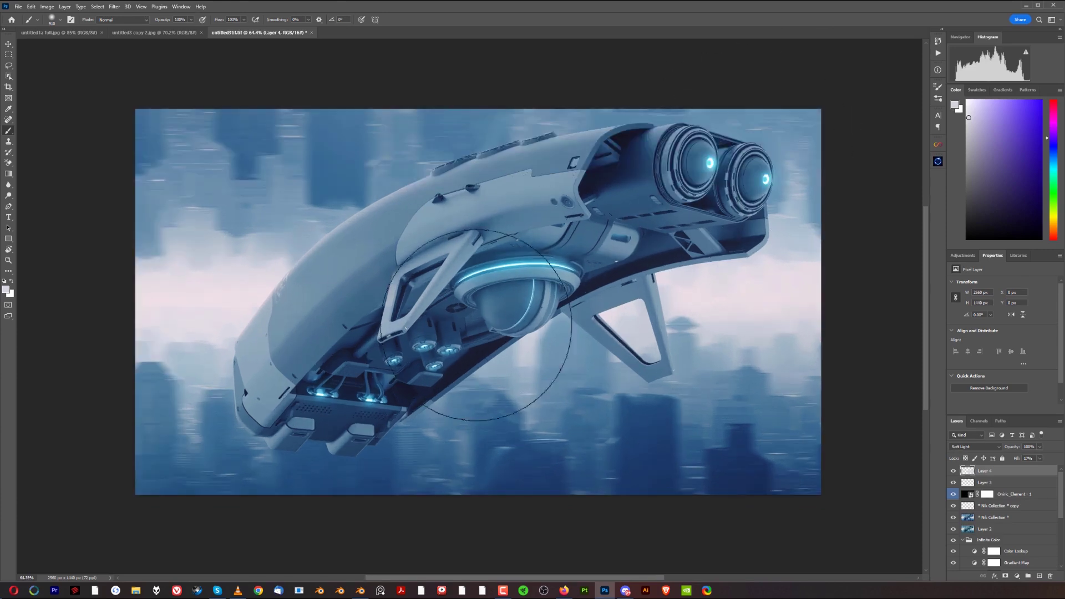
pyautogui.moveTo(565, 296); pyautogui.dragTo(563, 294)
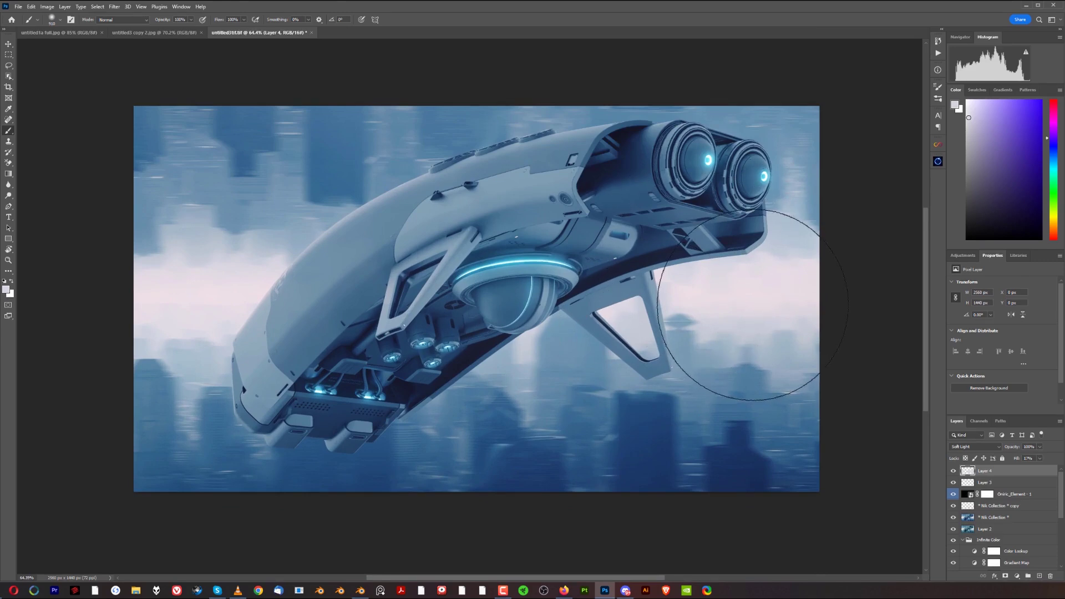
pyautogui.scroll(-2, 599, 333)
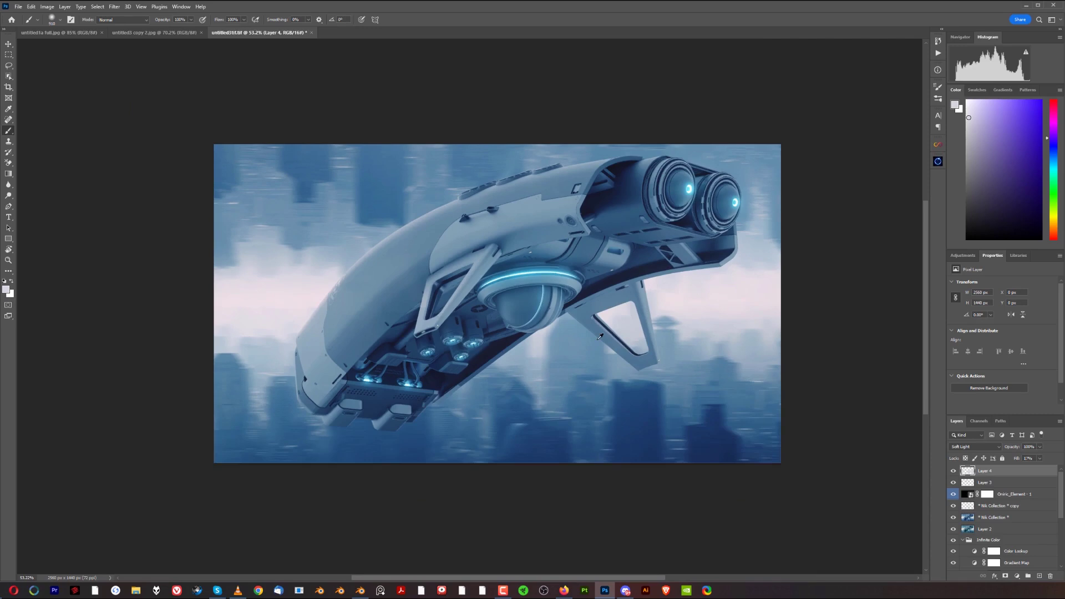
pyautogui.scroll(2, 599, 335)
pyautogui.scroll(-1, 546, 344)
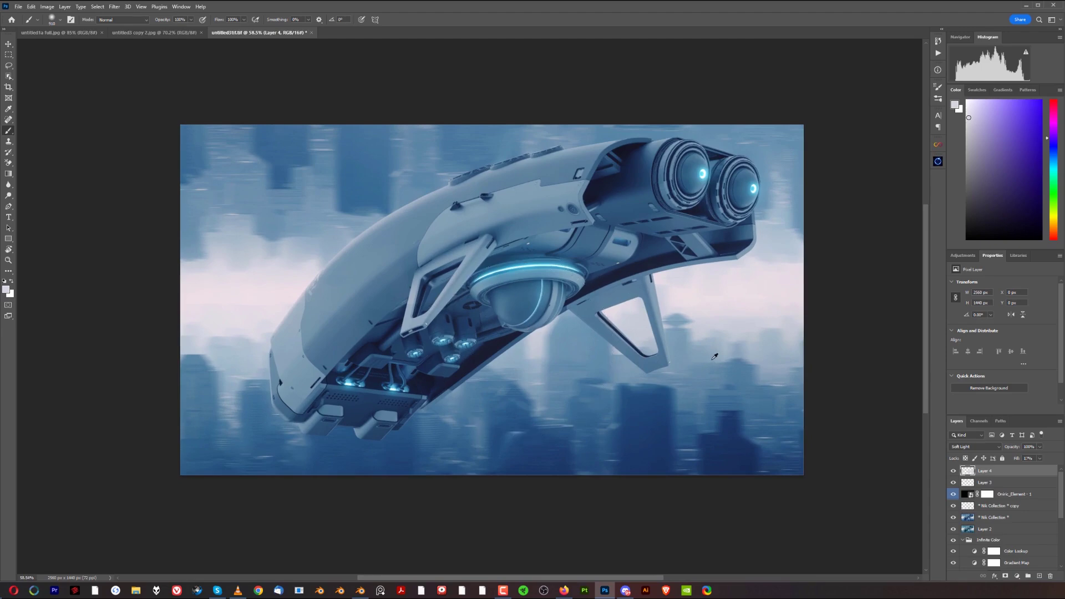
pyautogui.scroll(10, 718, 355)
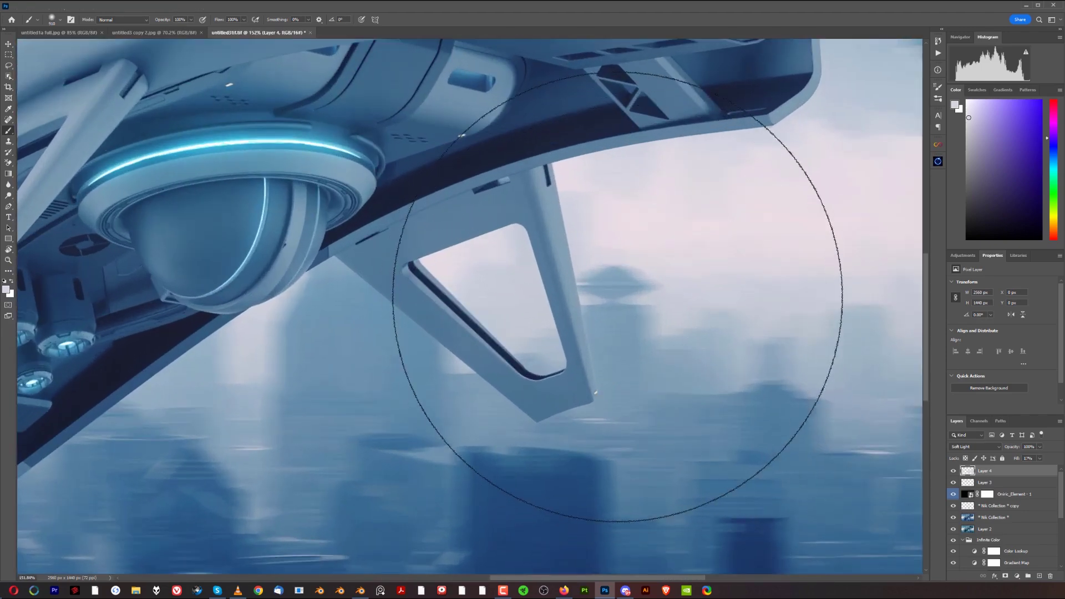
pyautogui.moveTo(618, 297); pyautogui.dragTo(595, 275)
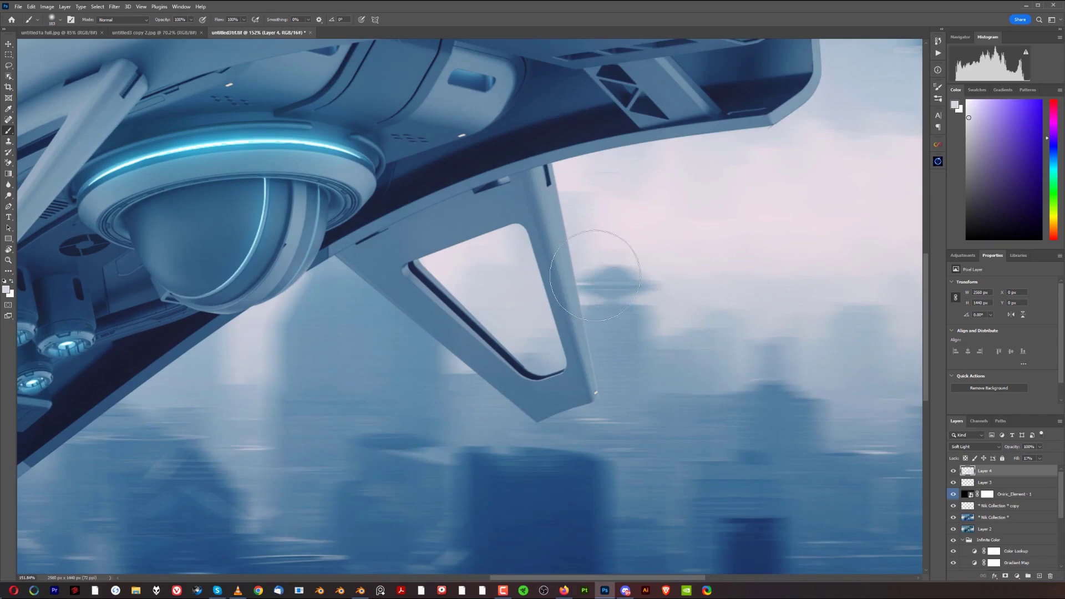
pyautogui.scroll(-8, 630, 302)
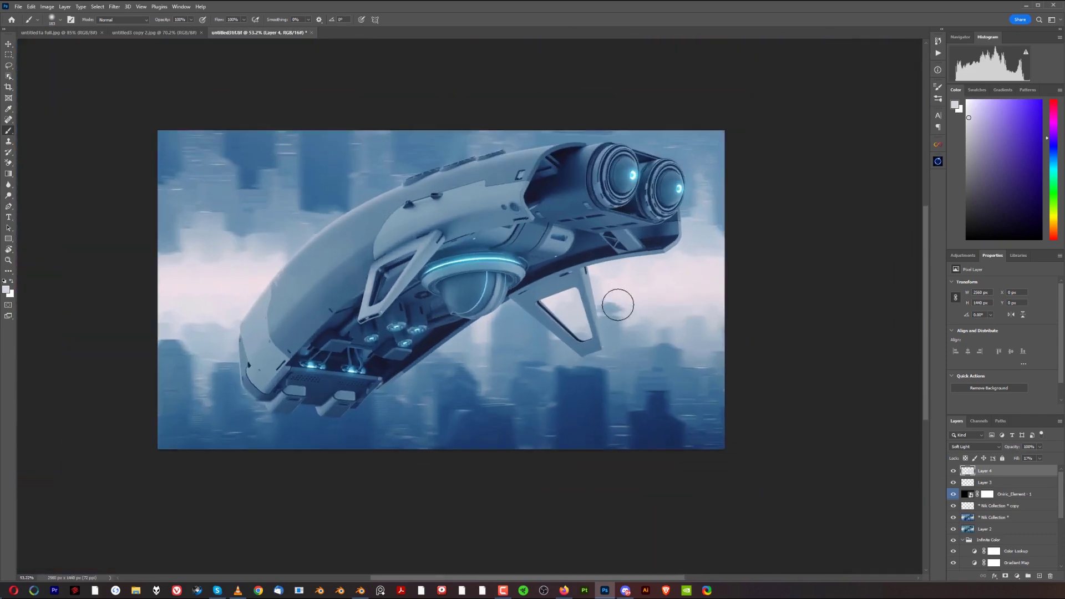
pyautogui.scroll(6, 654, 309)
# Add Layer 5, switch to Clone Stamp, and load the ship's outline as a selection
pyautogui.click(1039, 576)
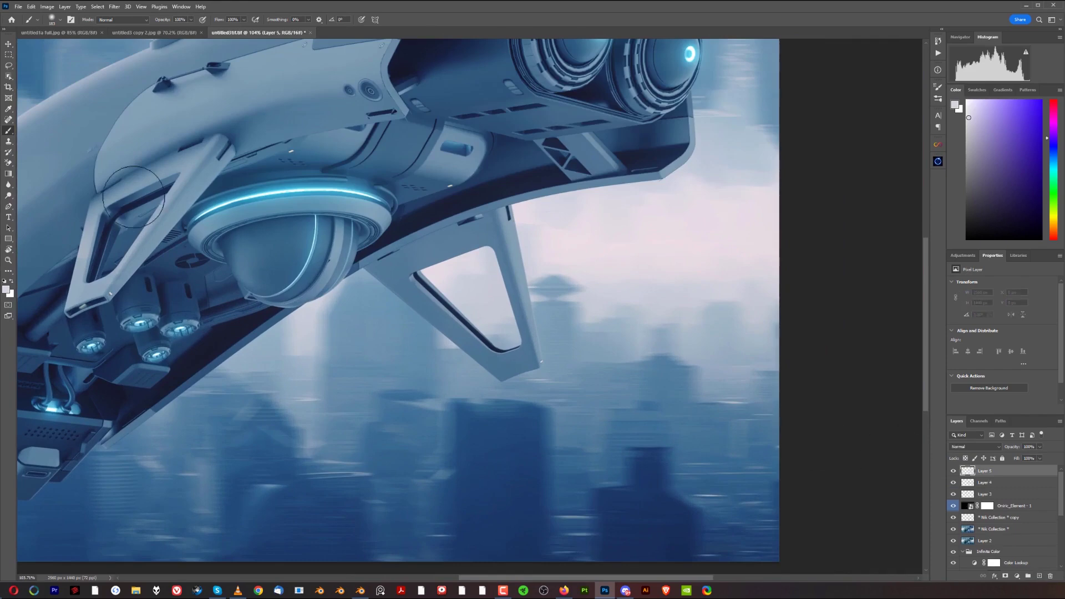
pyautogui.press('s')
pyautogui.scroll(4, 616, 302)
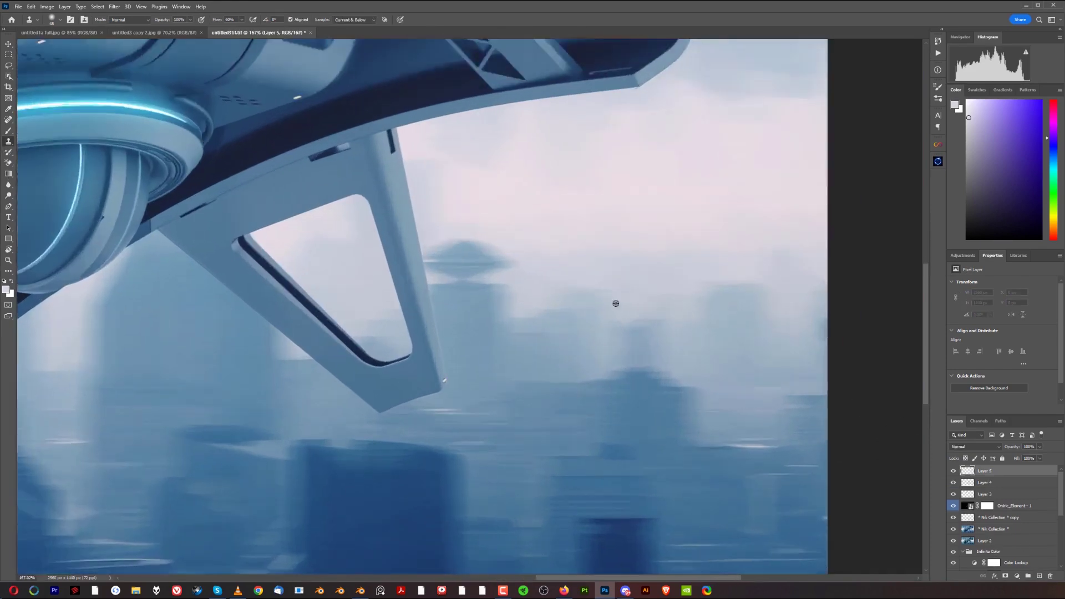
pyautogui.scroll(2, 499, 222)
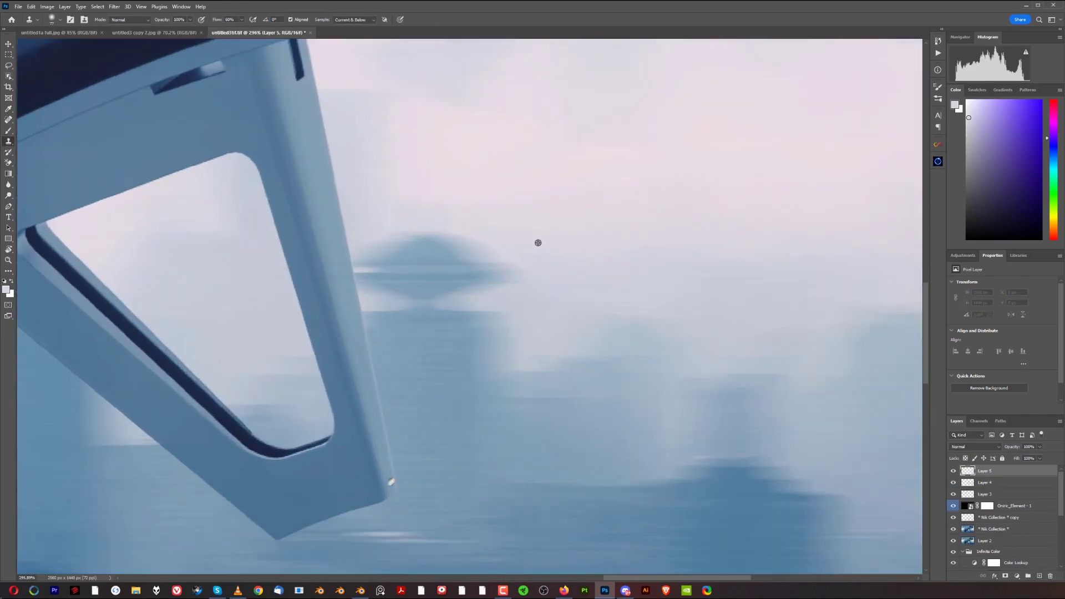
pyautogui.scroll(-5, 1037, 539)
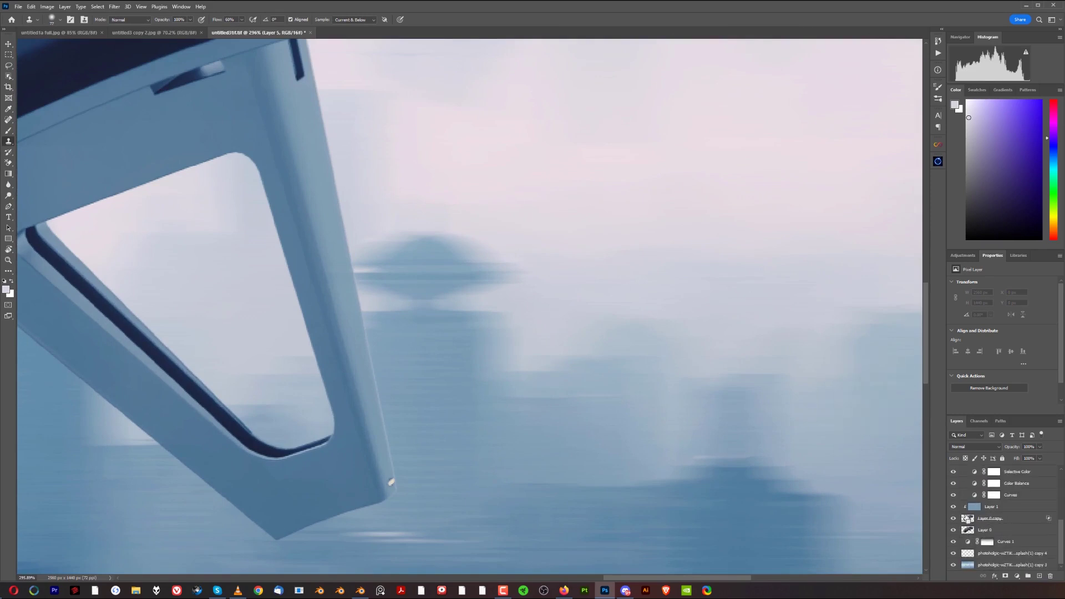
pyautogui.keyDown('ctrl'); pyautogui.click(968, 519); pyautogui.keyUp('ctrl')
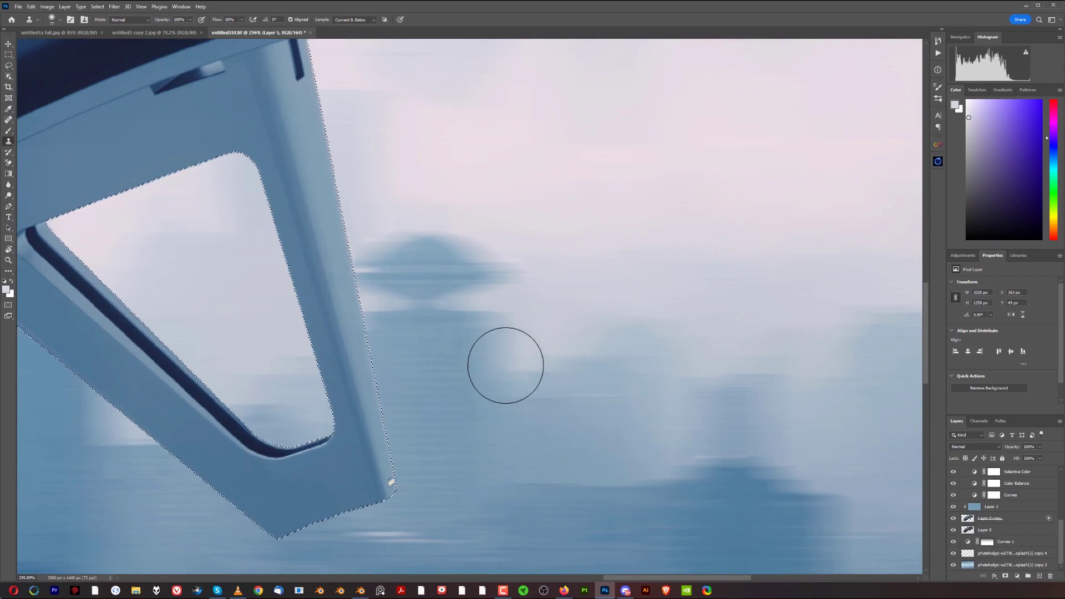
# Set the clone brush to 120 px and sample clean sky as the source
pyautogui.moveTo(409, 207)
pyautogui.mouseDown()
pyautogui.moveTo(434, 212)
pyautogui.moveTo(393, 257)
pyautogui.moveTo(386, 249)
pyautogui.moveTo(512, 255)
pyautogui.moveTo(452, 252)
pyautogui.mouseUp()
pyautogui.keyDown('alt'); pyautogui.click(471, 106); pyautogui.keyUp('alt')
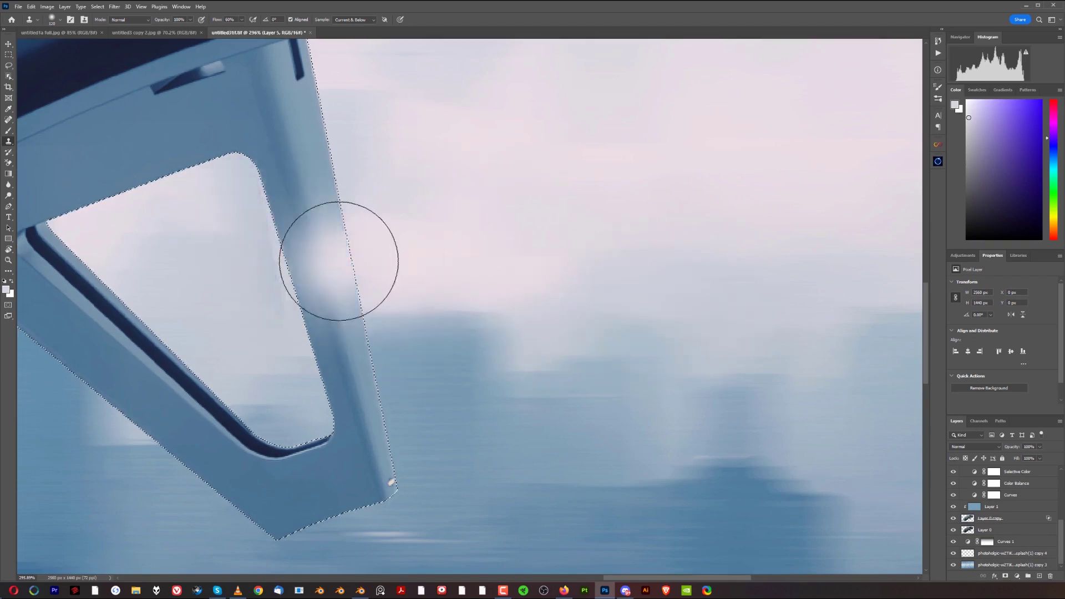
pyautogui.scroll(-3, 665, 274)
pyautogui.scroll(-2, 665, 275)
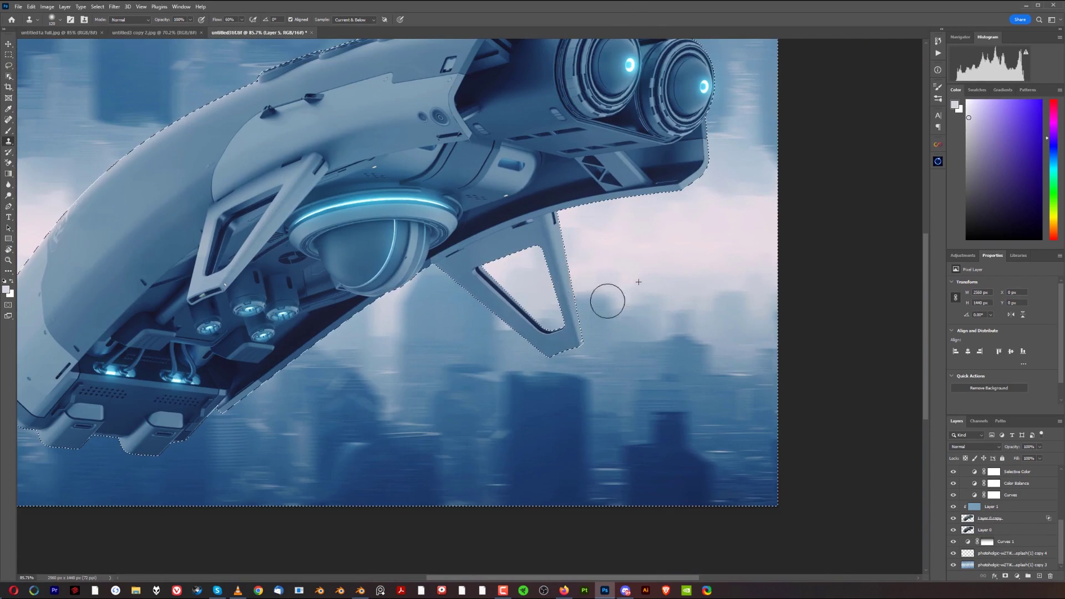
pyautogui.scroll(2, 990, 498)
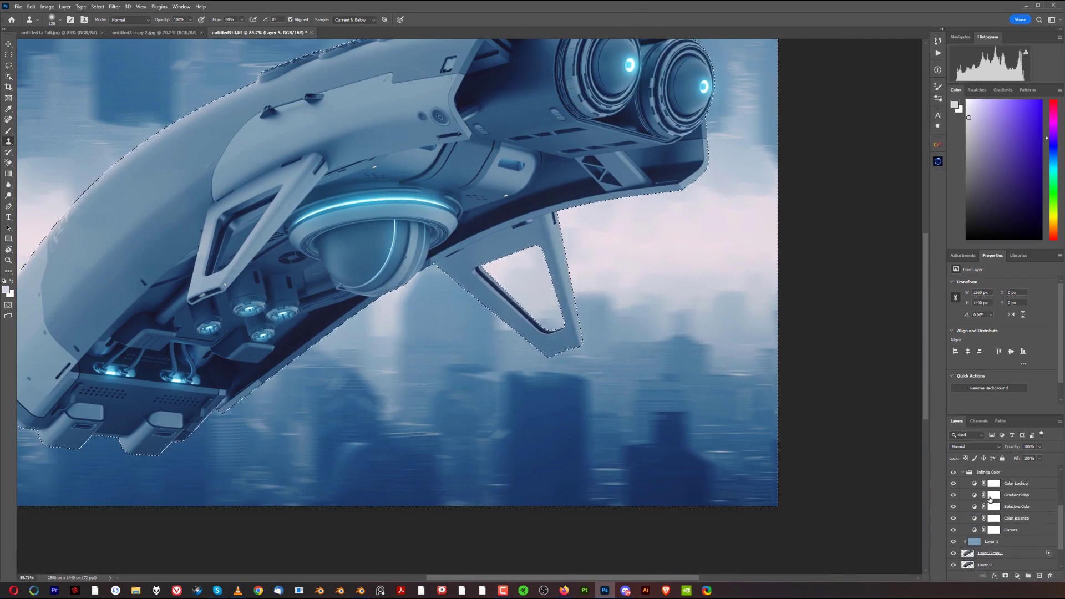
pyautogui.scroll(4, 990, 499)
pyautogui.scroll(-2, 671, 424)
# Deselect and stamp cloned sky over the artifacts beside the right strut
pyautogui.hotkey('ctrl', 'd')
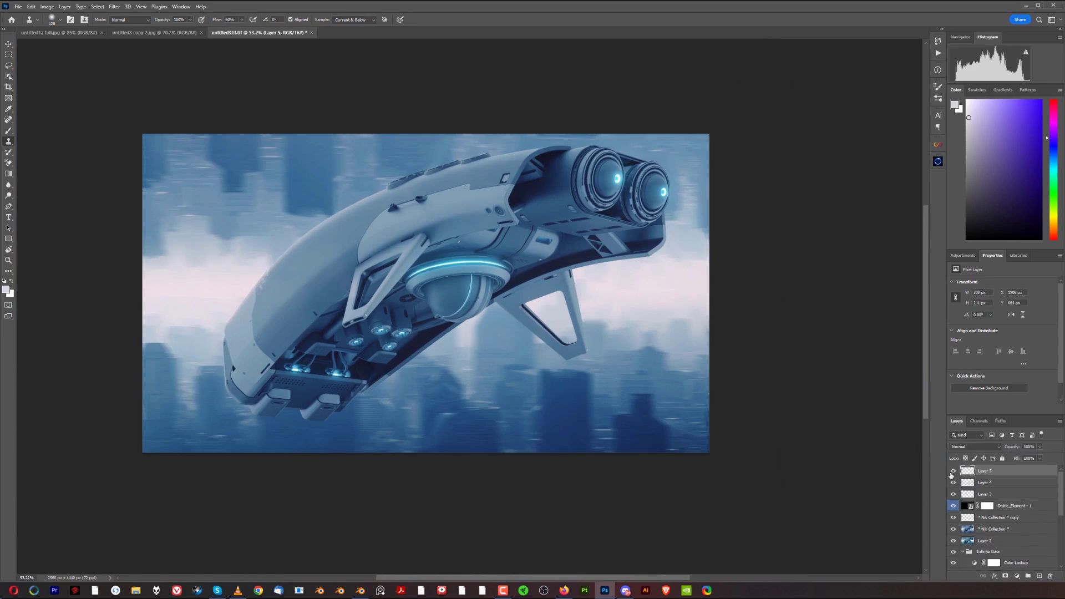
pyautogui.scroll(2, 550, 337)
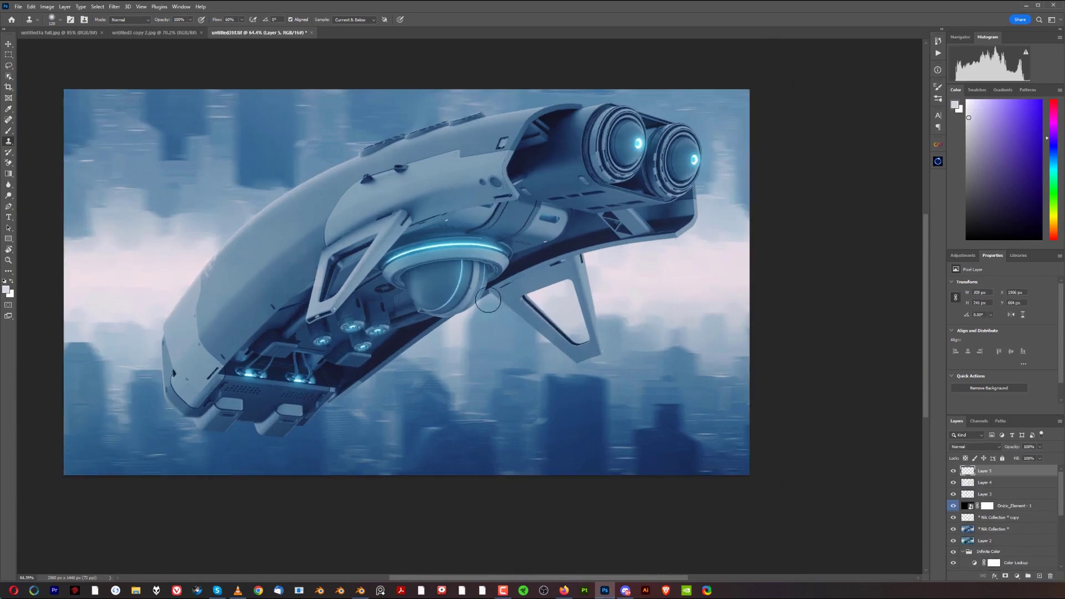
pyautogui.scroll(1, 612, 296)
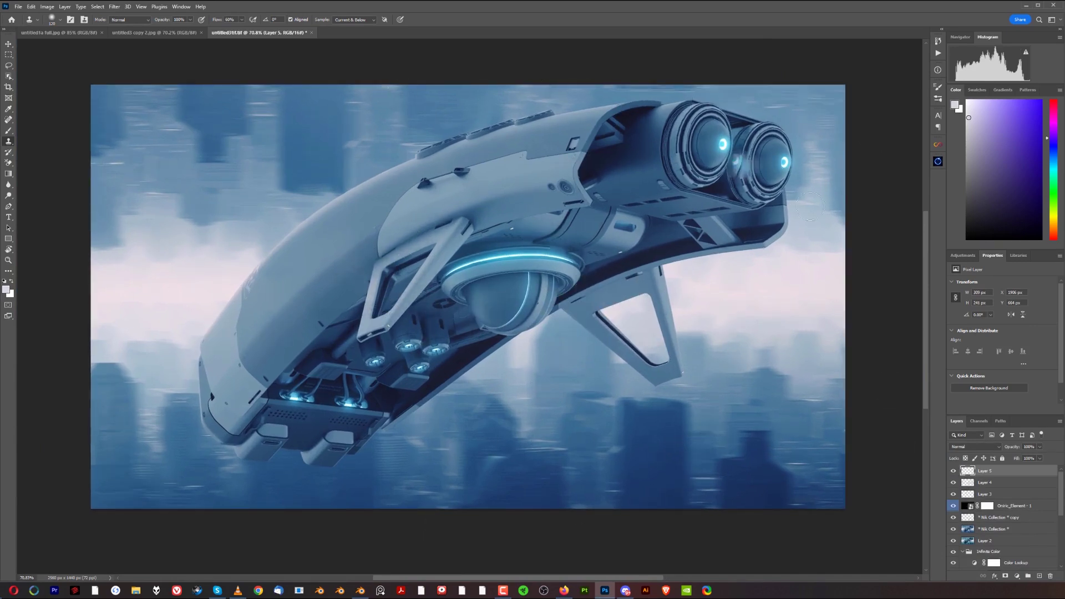
pyautogui.click(663, 329)
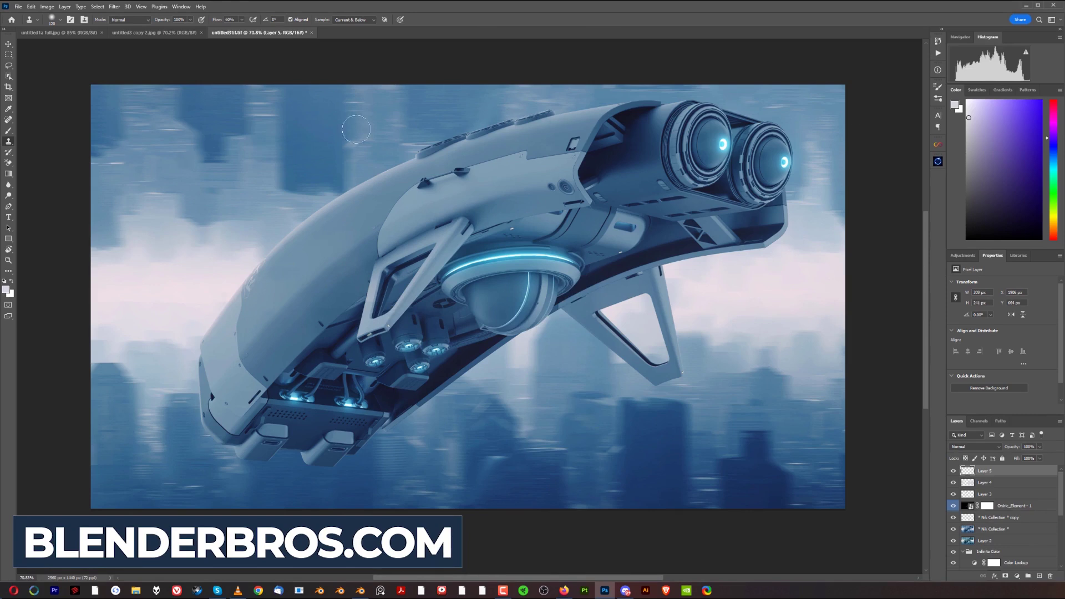
pyautogui.scroll(1, 503, 266)
pyautogui.scroll(-1, 484, 241)
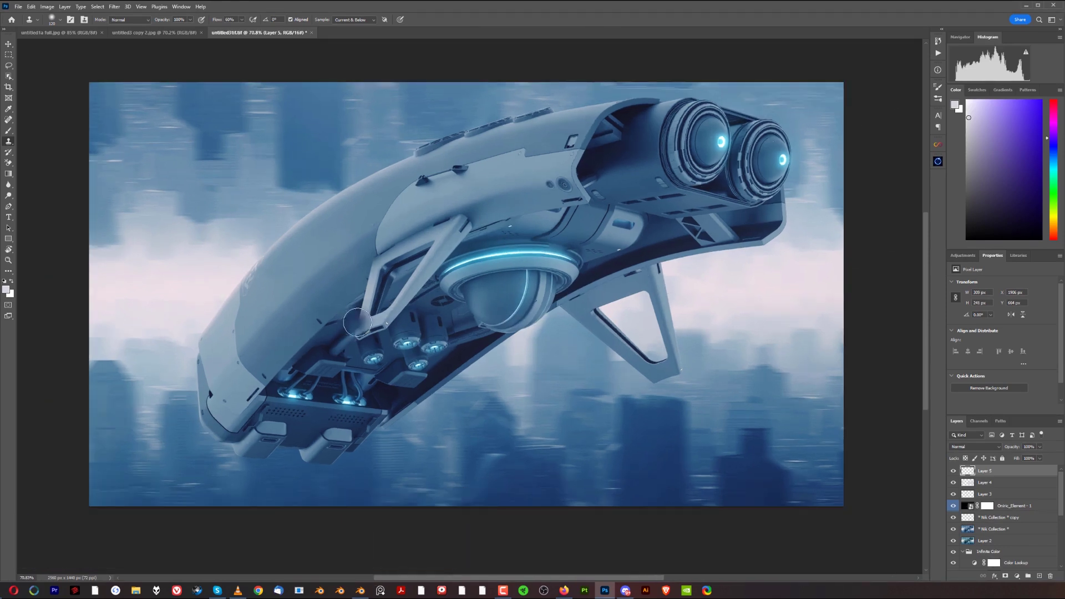